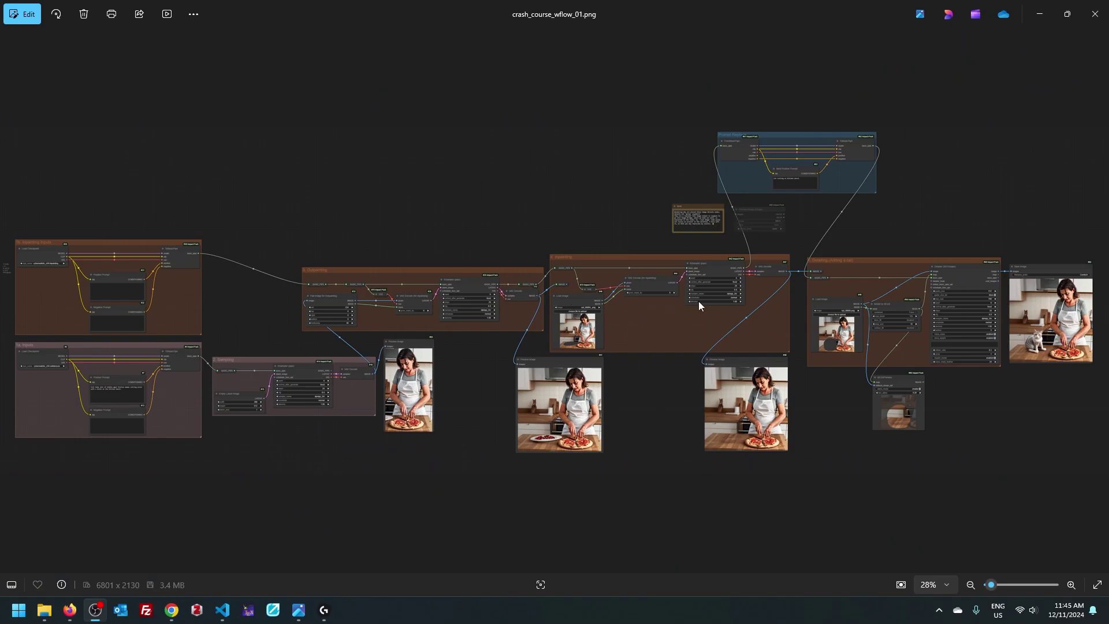
Shrink the Photos viewer and move it aside to expose the empty ComfyUI canvas.
scroll(626, 347, up, 4)
scroll(622, 341, up, 2)
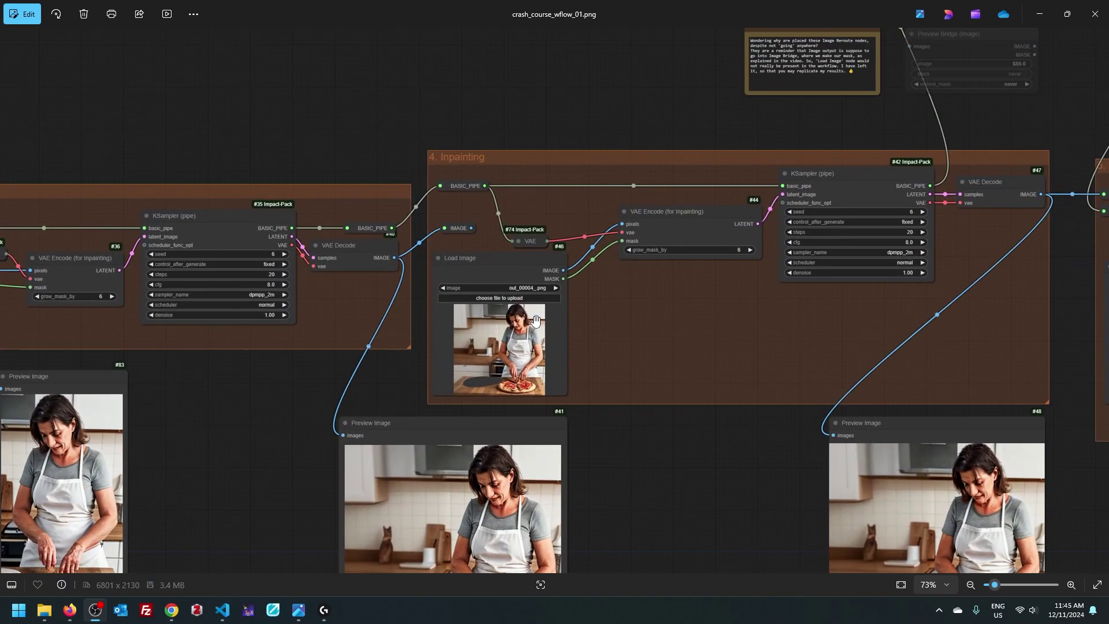
scroll(535, 321, down, 3)
scroll(578, 301, down, 3)
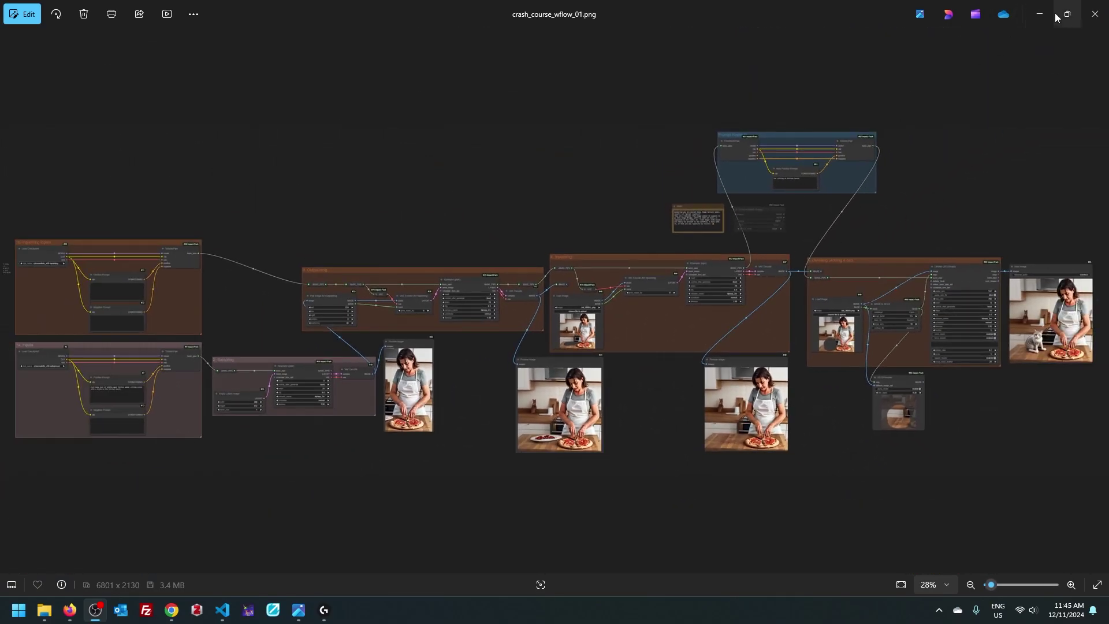
click(1059, 16)
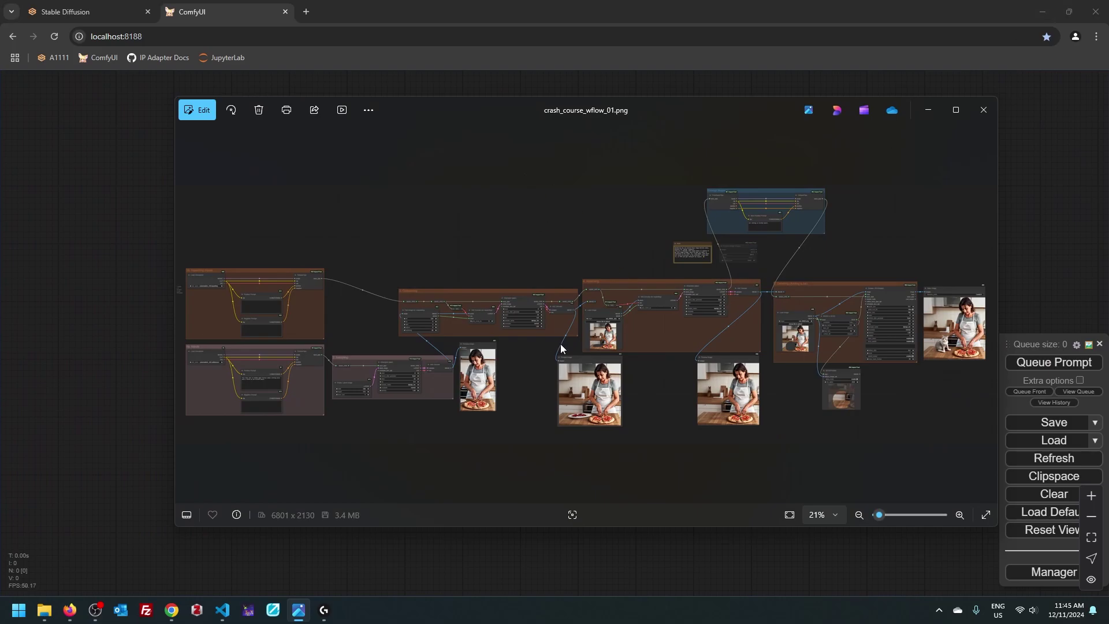
drag(446, 119, 744, 129)
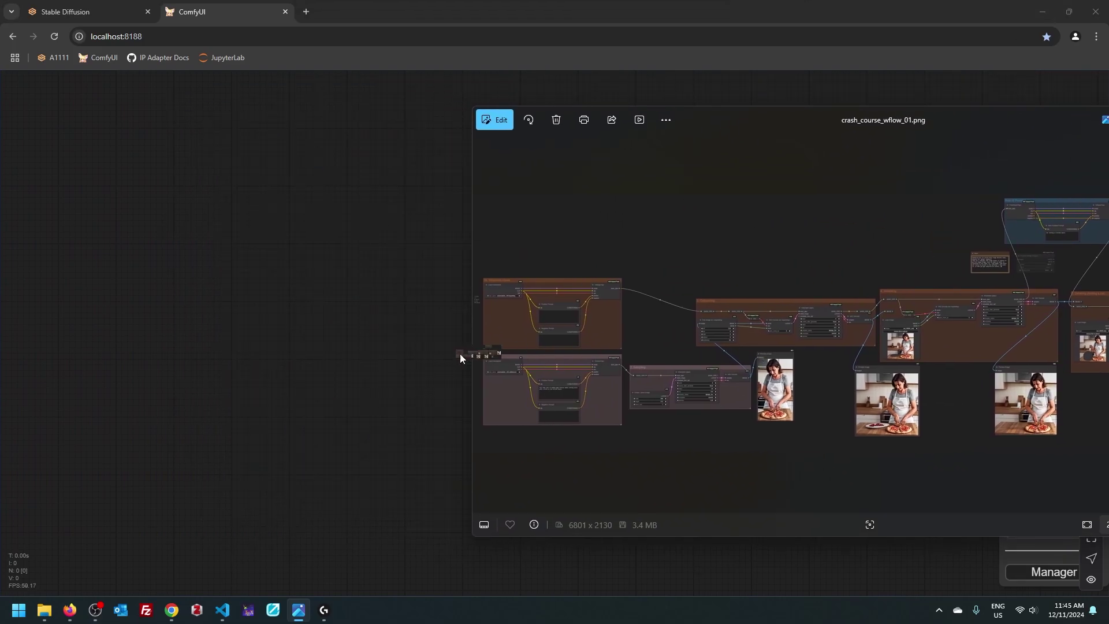
Drop the workflow image onto the canvas to load its node graph.
drag(268, 331, 270, 331)
scroll(620, 391, down, 2)
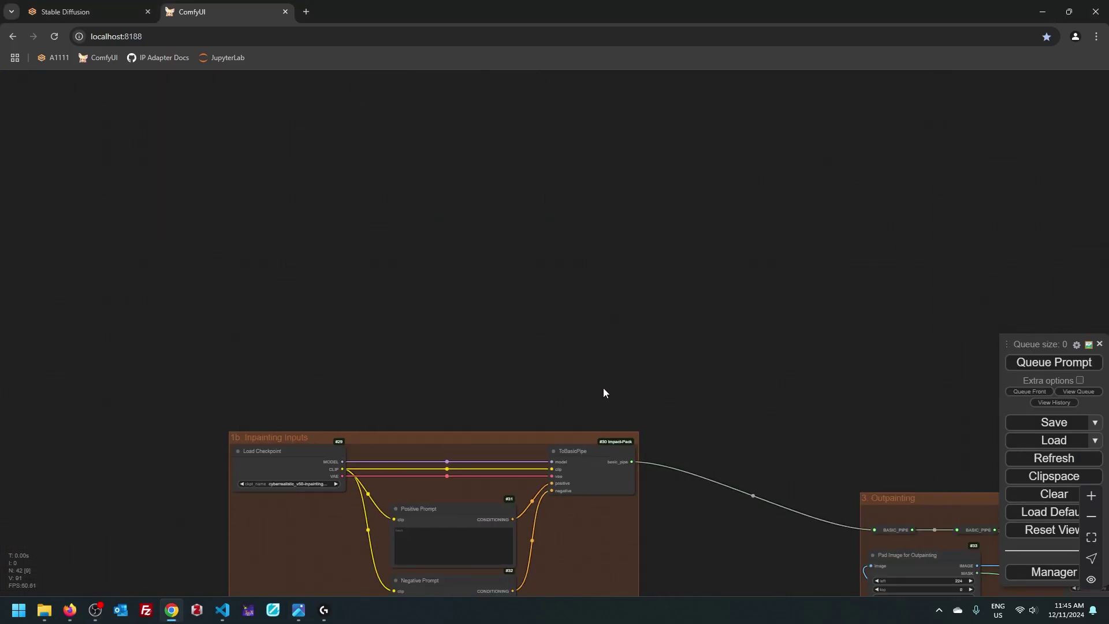
drag(688, 371, 623, 296)
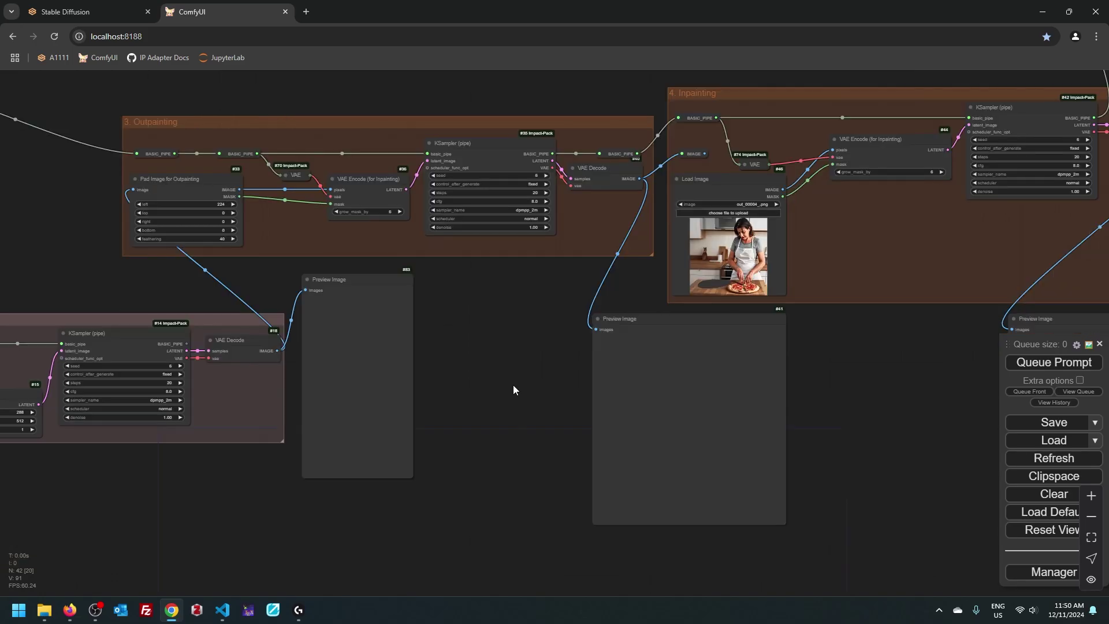
Place Preview Image #83 and the empty preview nodes below the sampling and inpainting groups.
drag(367, 345, 454, 378)
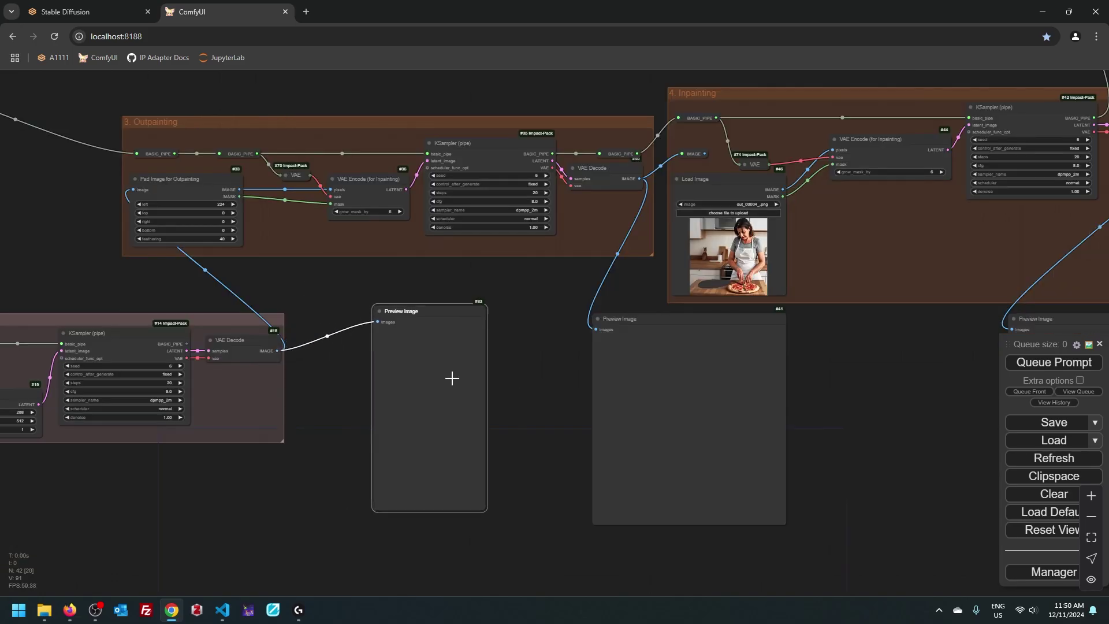
drag(876, 368, 564, 324)
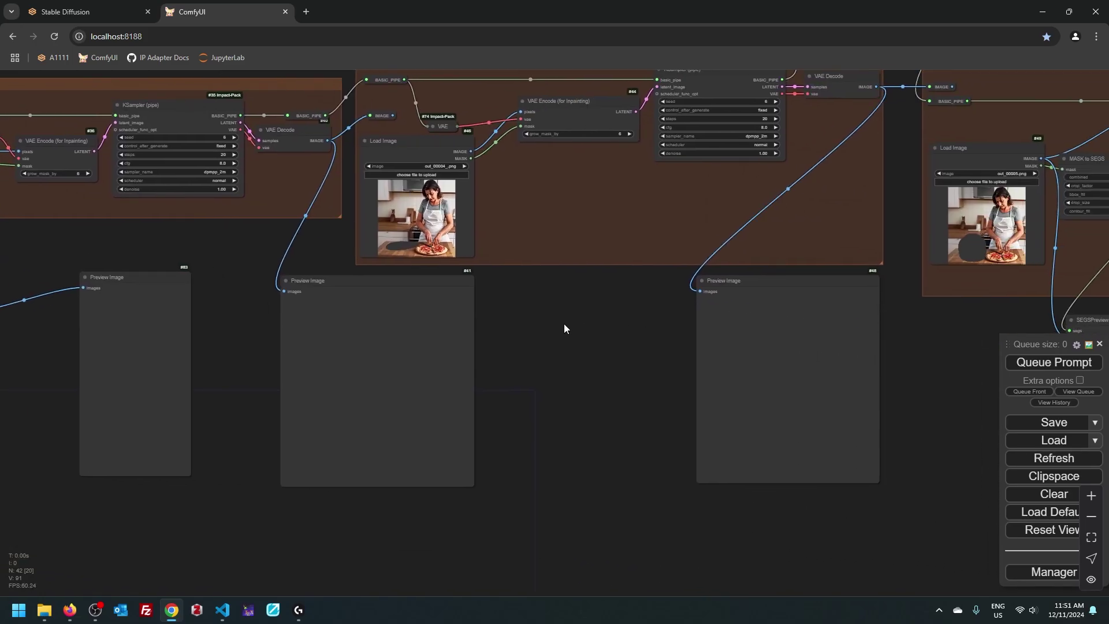
scroll(564, 323, down, 4)
drag(684, 343, 632, 372)
drag(458, 369, 478, 400)
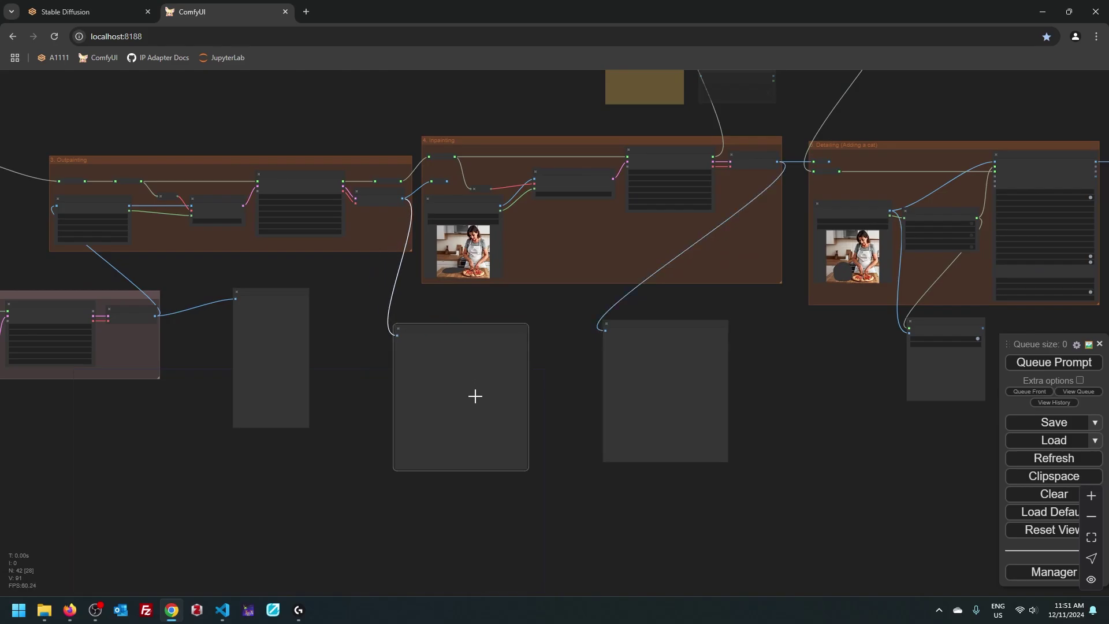
Move the small node and the large output node beneath the detailing group.
drag(778, 386, 678, 356)
mouse_move(624, 325)
mouse_down()
mouse_move(520, 300)
mouse_move(565, 312)
mouse_move(511, 243)
mouse_move(490, 272)
mouse_up()
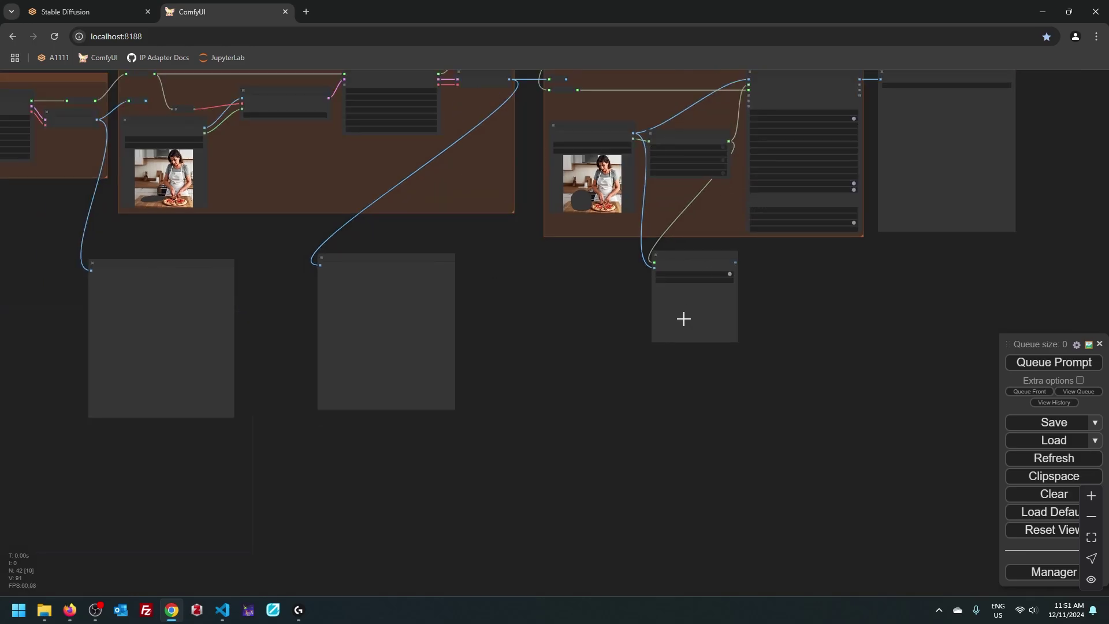
drag(684, 317, 565, 365)
mouse_move(926, 141)
mouse_down()
mouse_move(956, 255)
mouse_move(726, 344)
mouse_move(696, 338)
mouse_up()
drag(525, 416, 691, 409)
Align the remaining outlined output node and survey the whole arranged graph.
scroll(692, 409, down, 4)
mouse_move(318, 332)
mouse_down()
mouse_move(357, 369)
mouse_move(286, 276)
mouse_up()
mouse_move(230, 222)
mouse_down()
mouse_move(734, 352)
mouse_move(858, 358)
mouse_up()
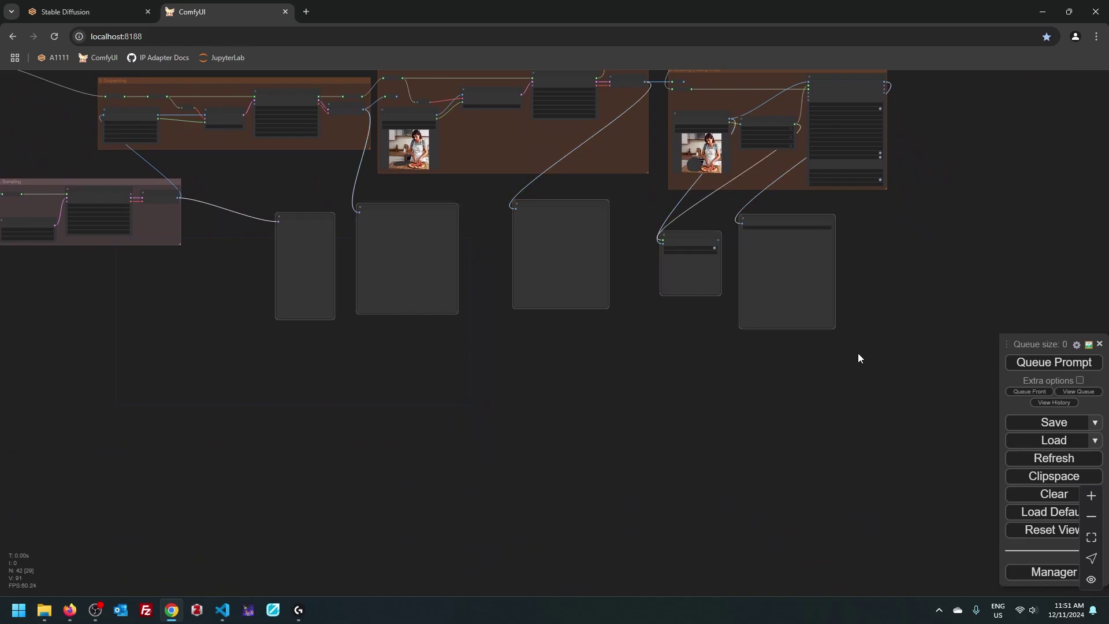
click(858, 359)
scroll(628, 220, up, 4)
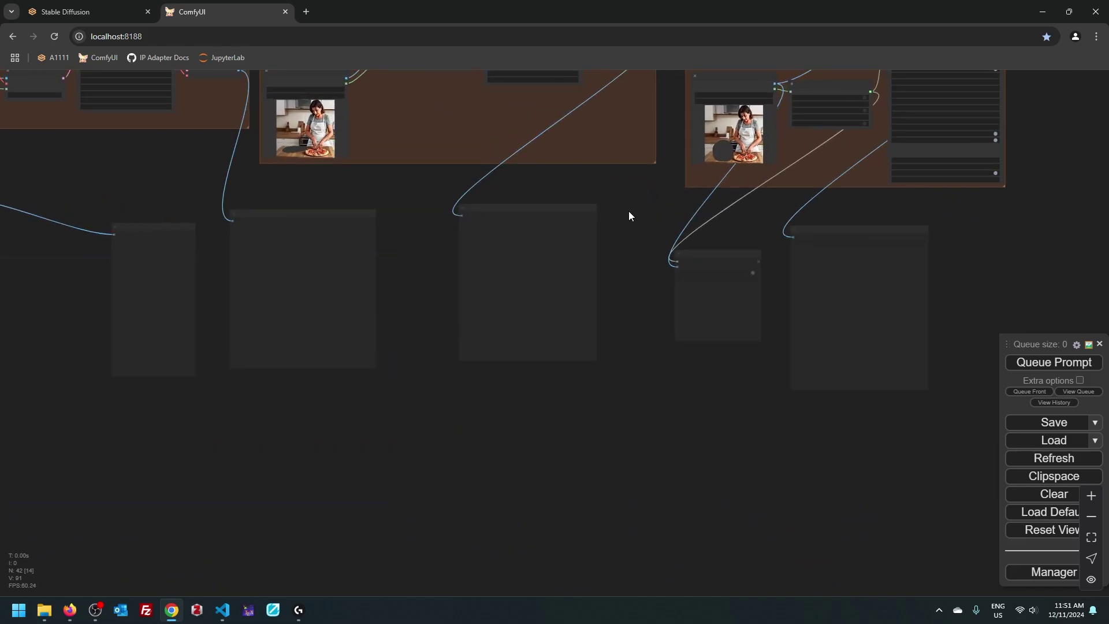
scroll(629, 329, down, 3)
mouse_move(629, 220)
mouse_down()
mouse_move(629, 328)
mouse_move(701, 316)
mouse_up()
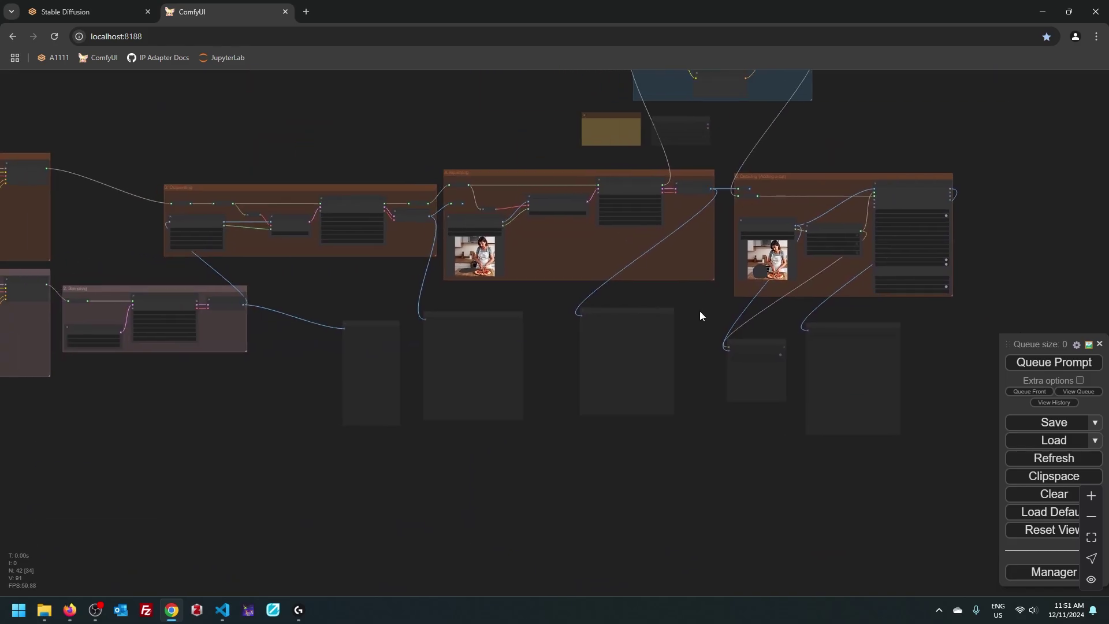
key(ctrl+Return)
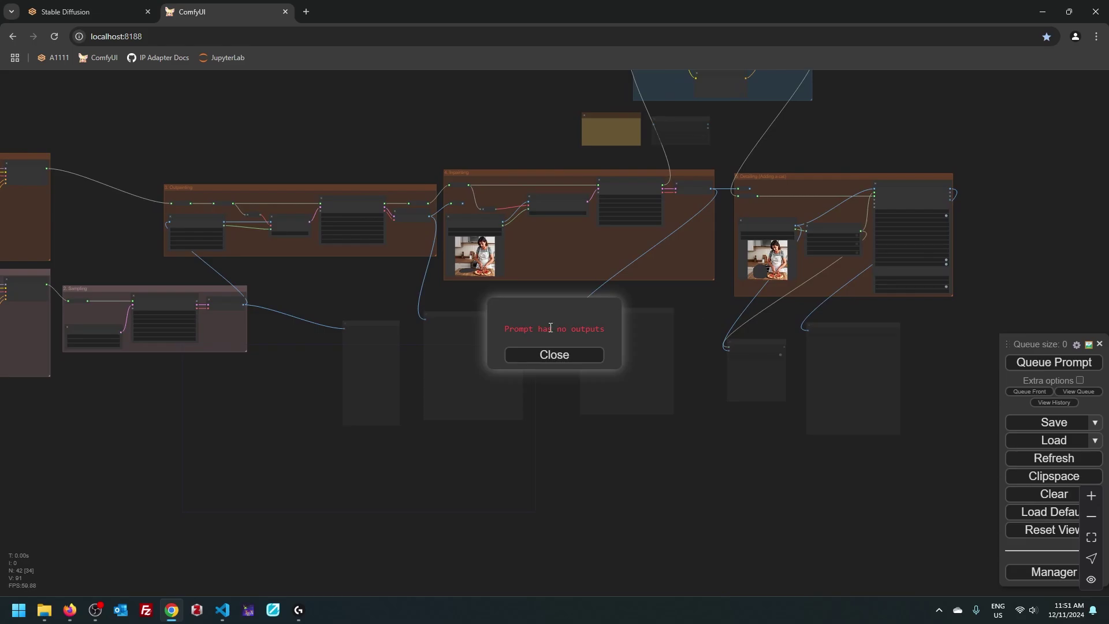
click(556, 354)
scroll(545, 308, up, 4)
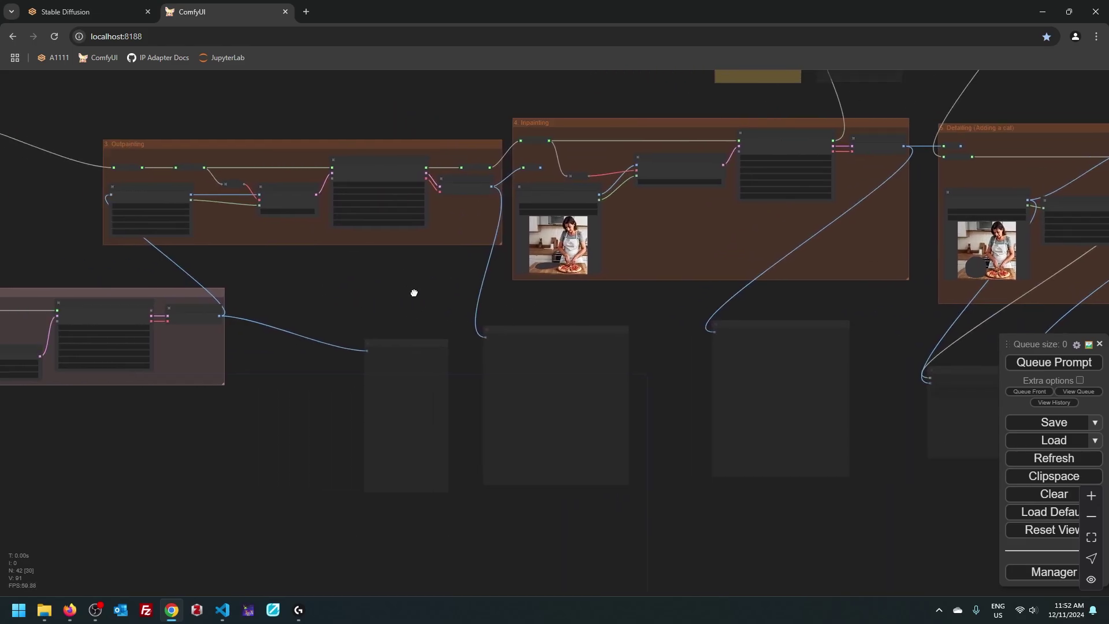
mouse_move(464, 309)
mouse_down()
mouse_move(525, 271)
mouse_move(363, 243)
mouse_up()
scroll(525, 270, up, 2)
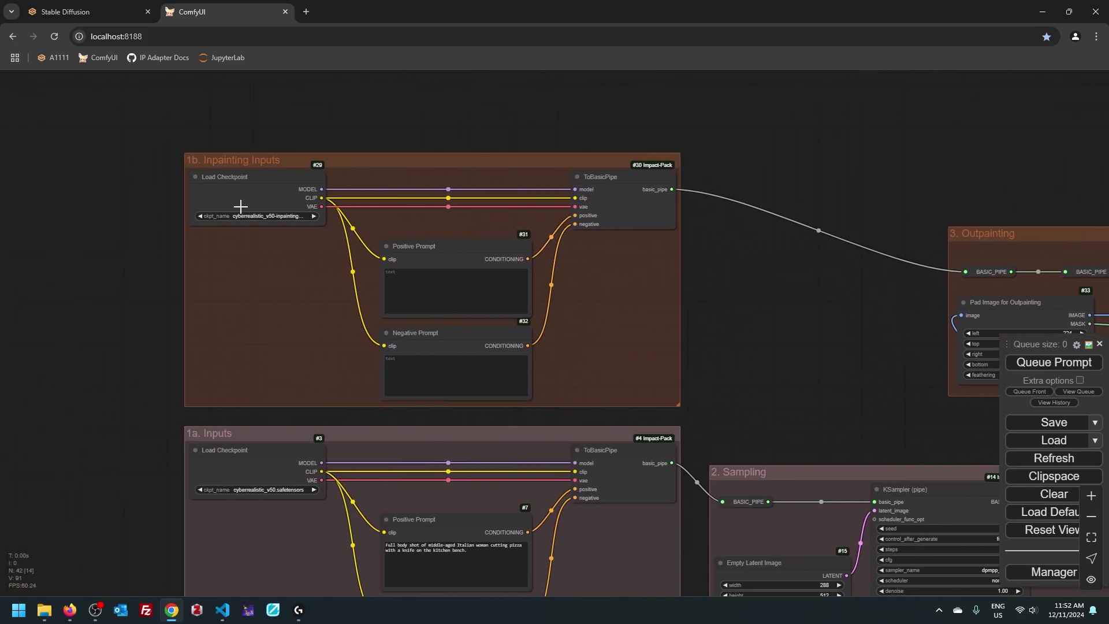
drag(752, 300, 216, 206)
scroll(216, 207, down, 2)
drag(548, 289, 293, 187)
scroll(527, 214, down, 3)
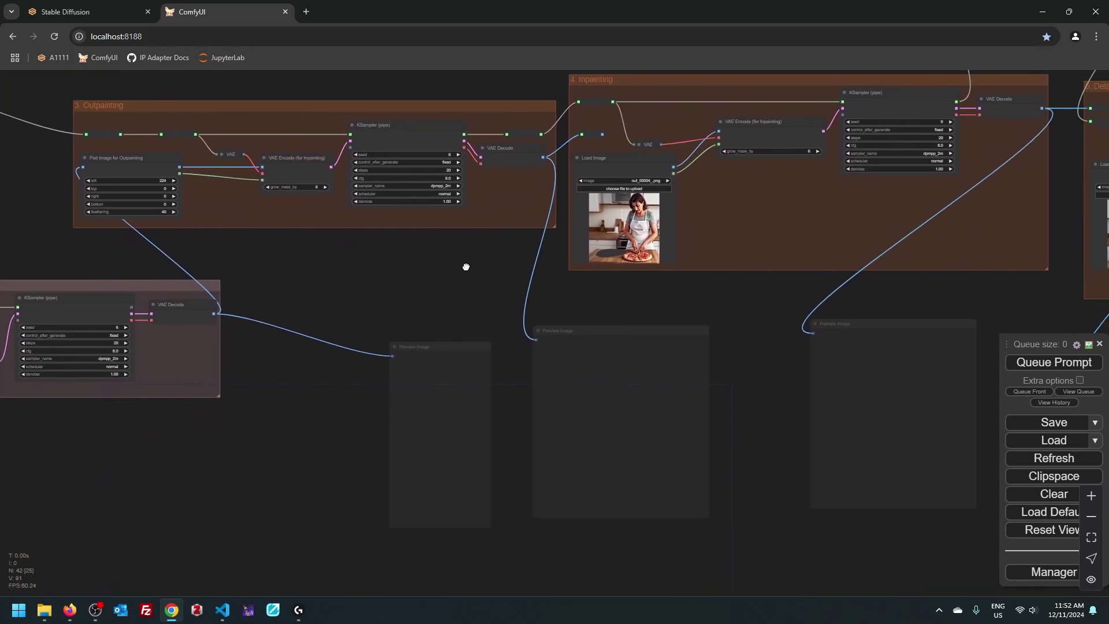
scroll(457, 249, up, 3)
scroll(458, 250, up, 2)
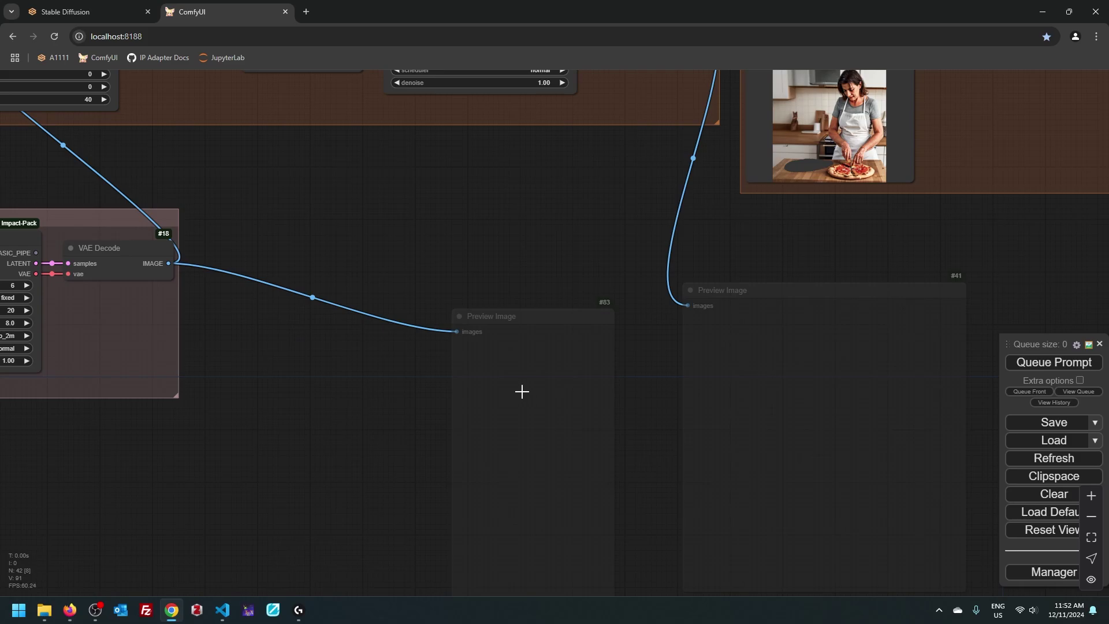
scroll(439, 273, down, 4)
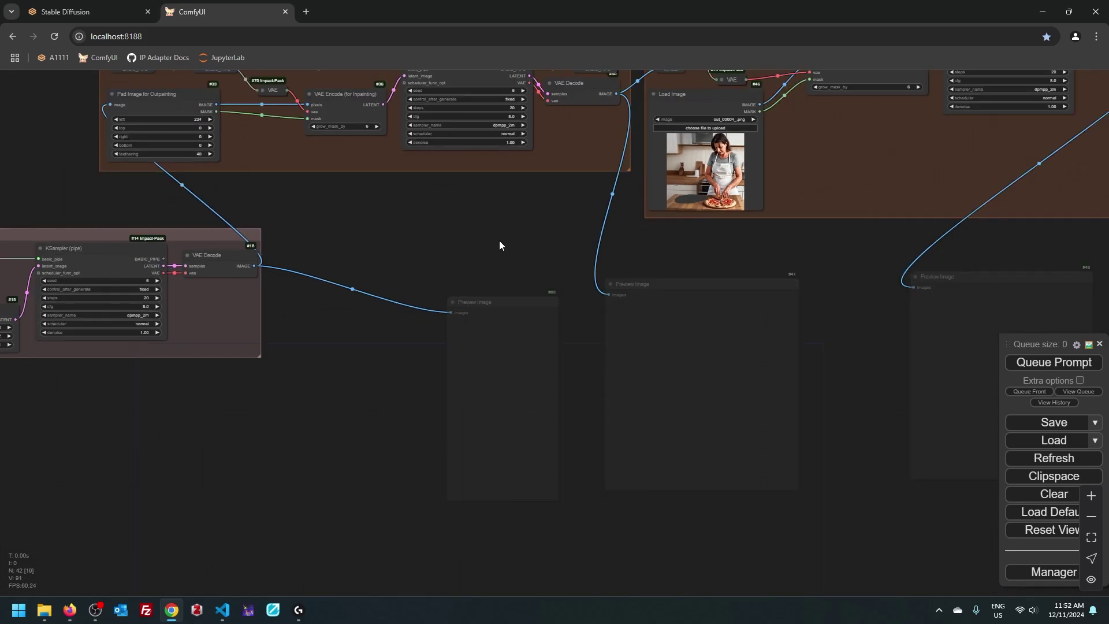
mouse_move(700, 232)
mouse_down()
mouse_move(443, 240)
mouse_move(393, 228)
mouse_up()
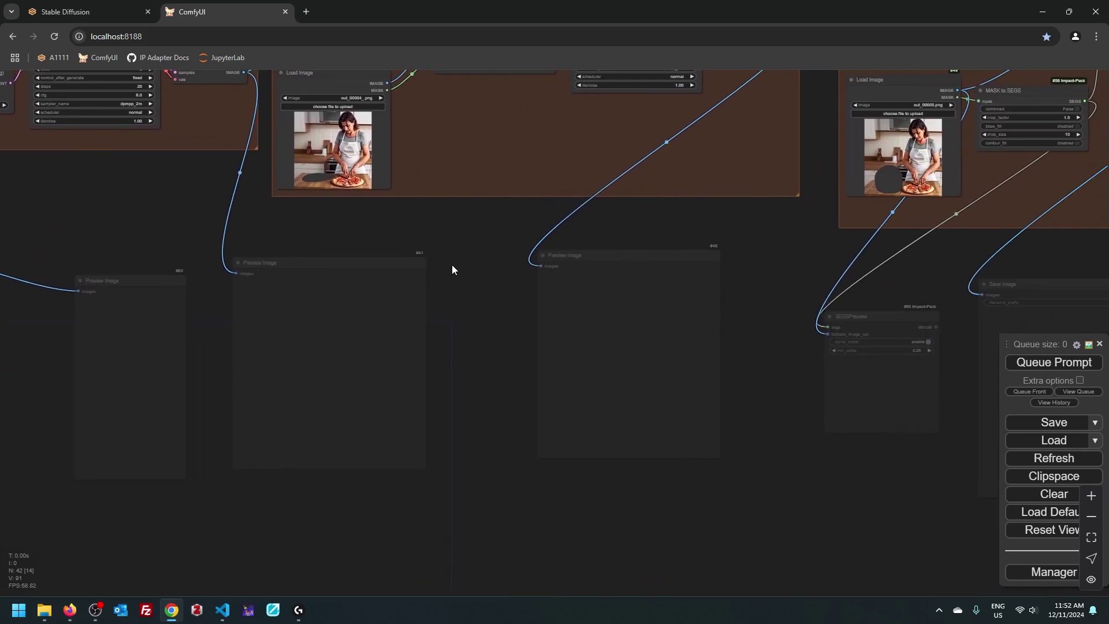
drag(493, 263, 591, 258)
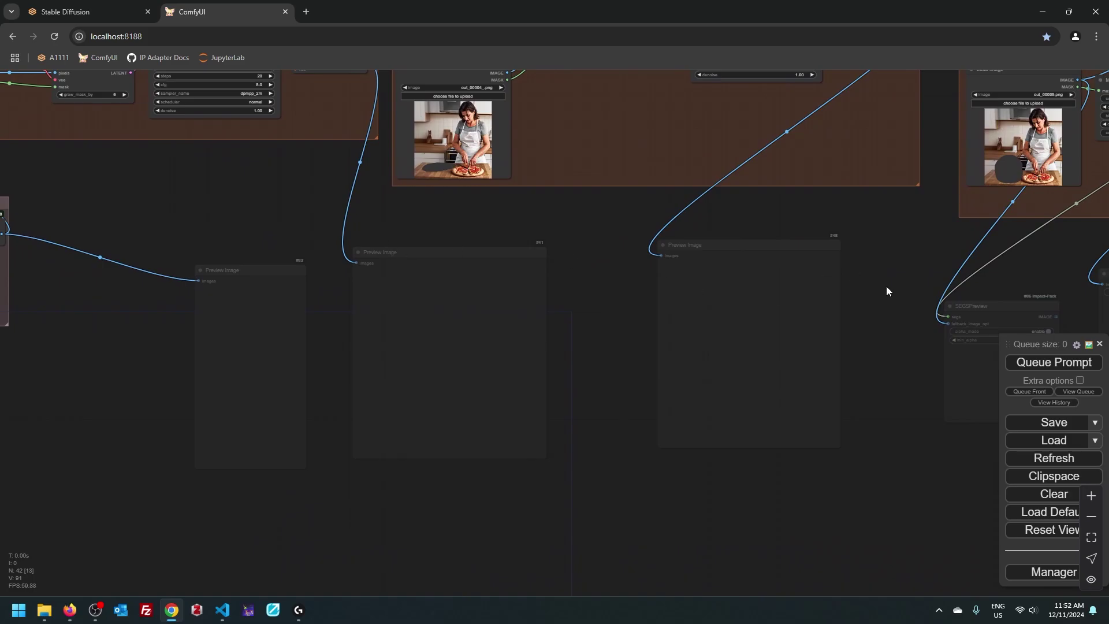
drag(886, 289, 396, 334)
scroll(405, 317, up, 3)
drag(420, 297, 243, 378)
scroll(244, 378, down, 3)
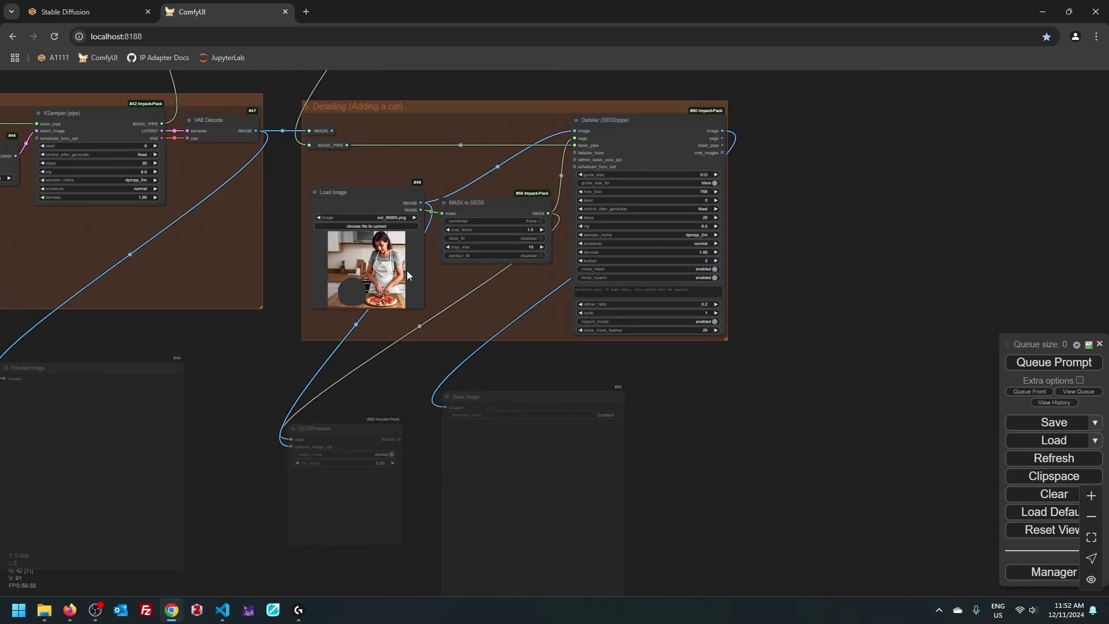
mouse_move(360, 243)
mouse_down()
mouse_move(364, 329)
mouse_move(621, 249)
mouse_up()
scroll(367, 330, up, 3)
scroll(621, 249, down, 2)
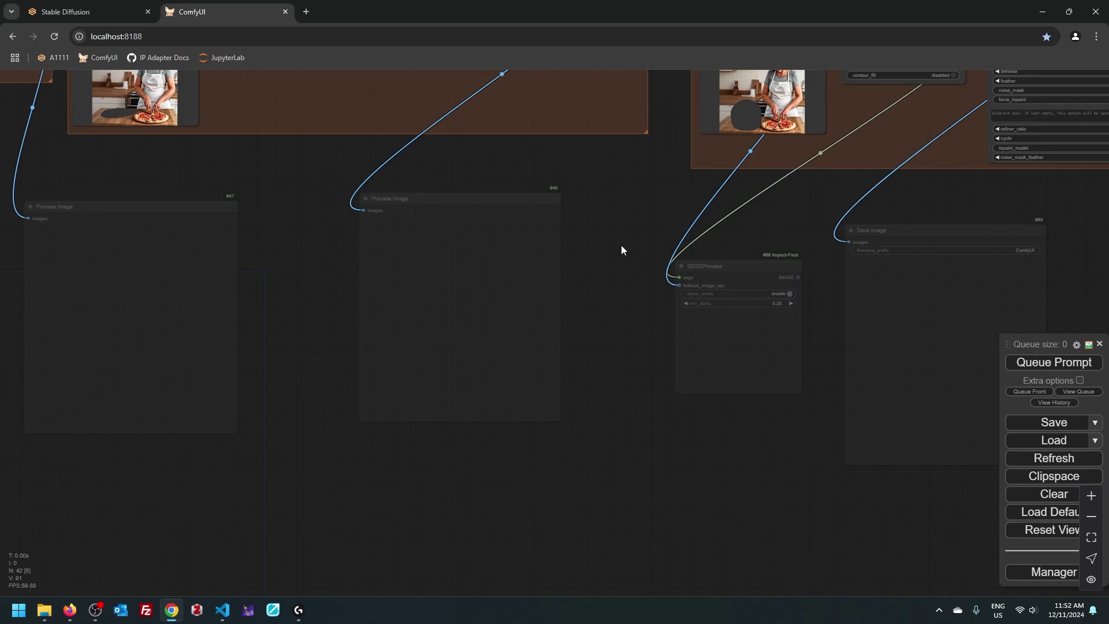
key(alt+Tab)
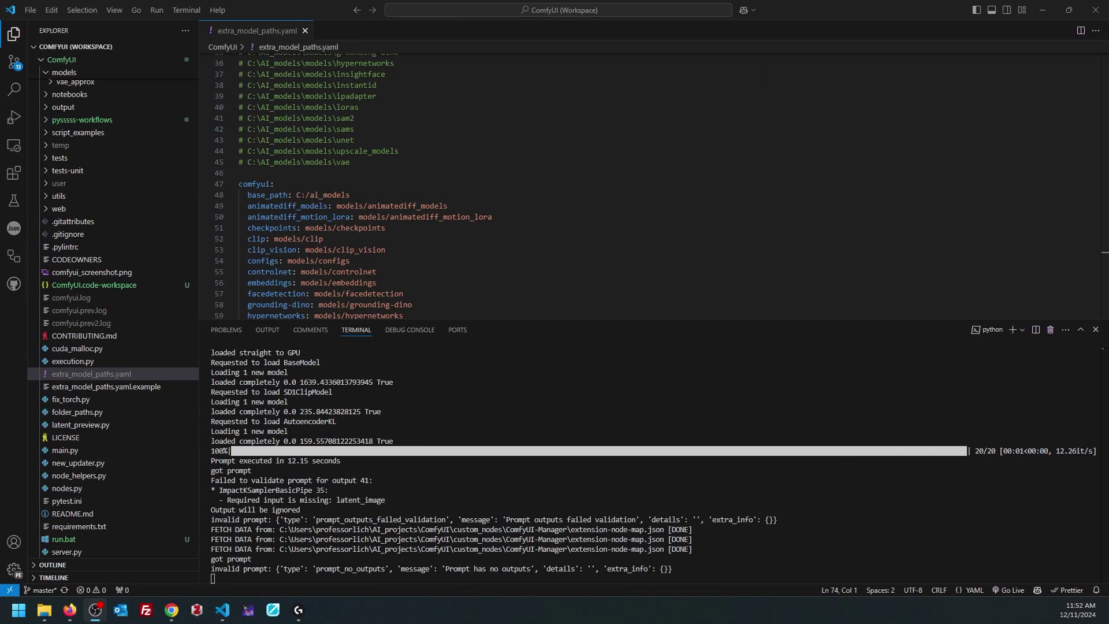
click(67, 489)
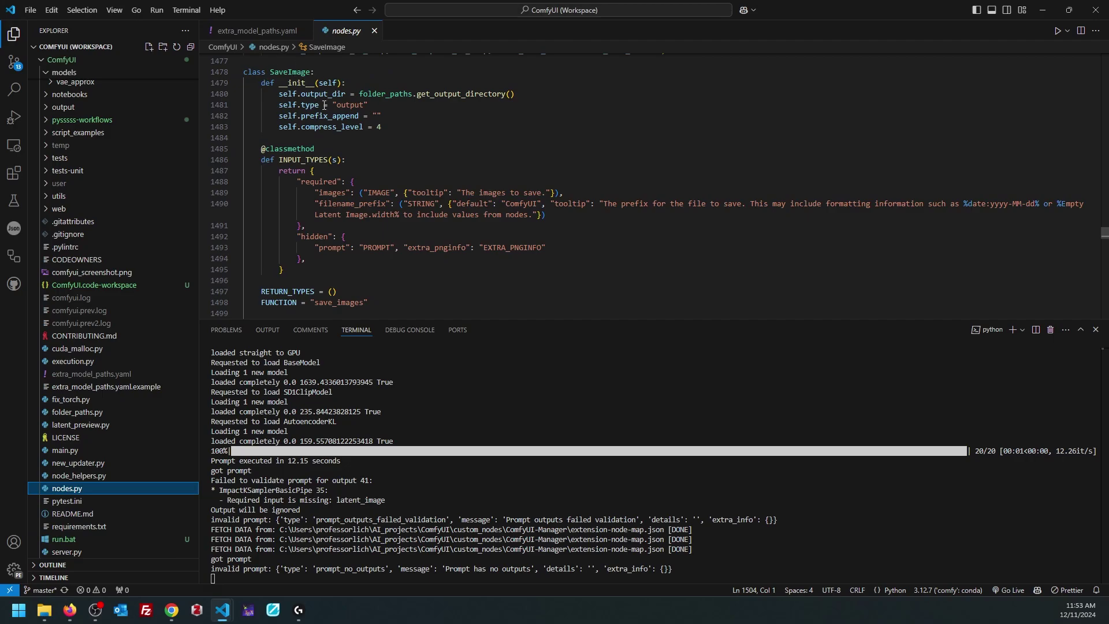
scroll(376, 173, down, 3)
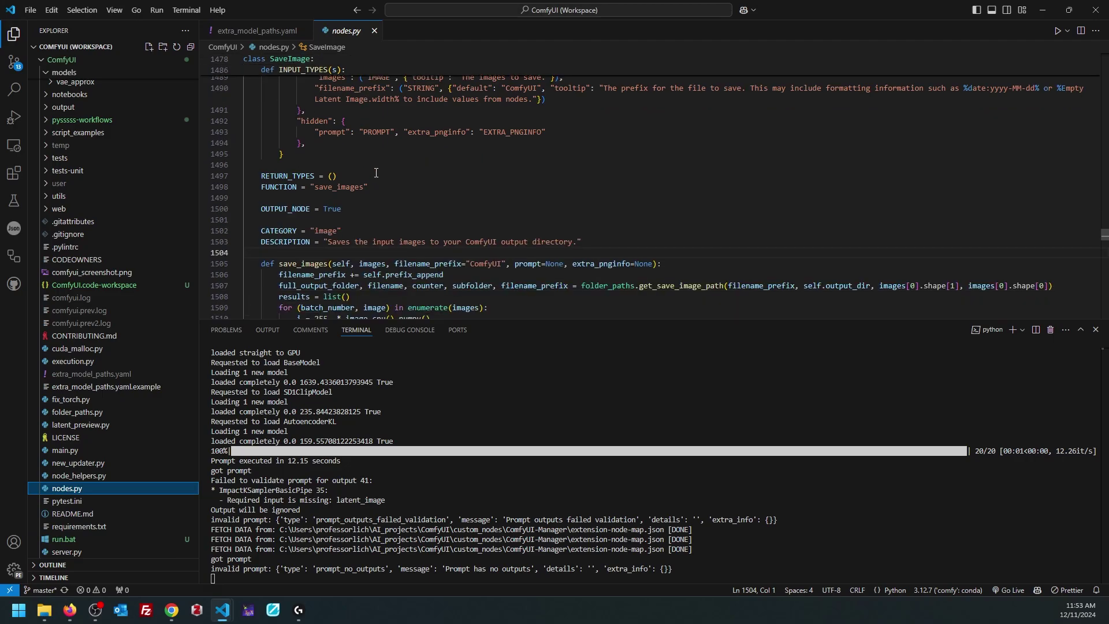
click(341, 218)
Back in ComfyUI, pan to the Outpainting and Inpainting groups.
key(alt+Tab)
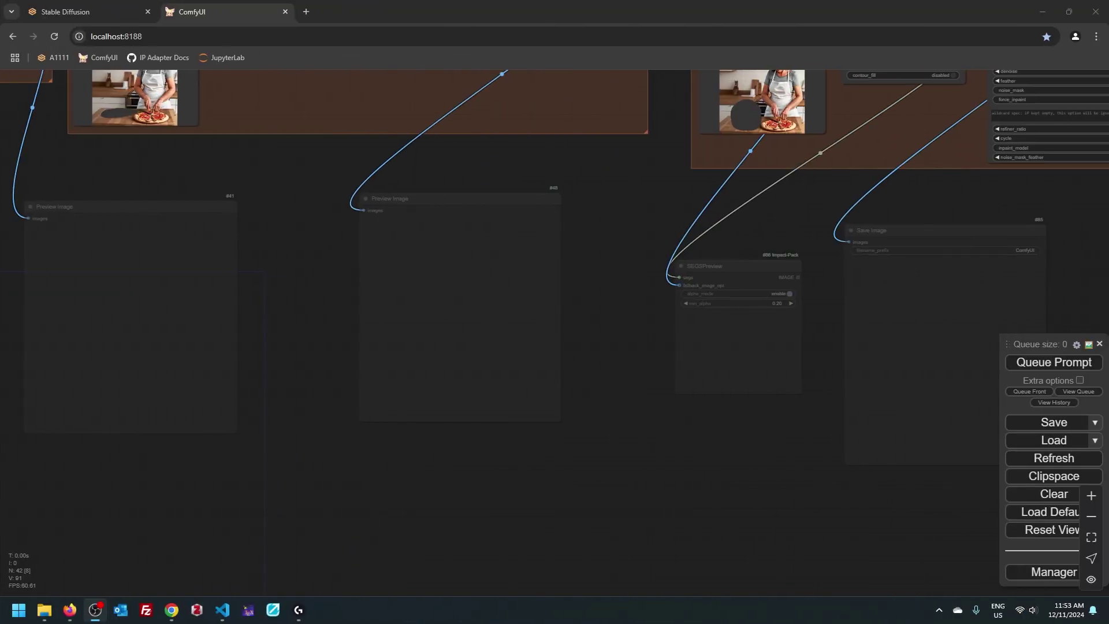
mouse_move(545, 335)
mouse_down()
mouse_move(364, 340)
mouse_move(634, 304)
mouse_up()
scroll(361, 351, down, 2)
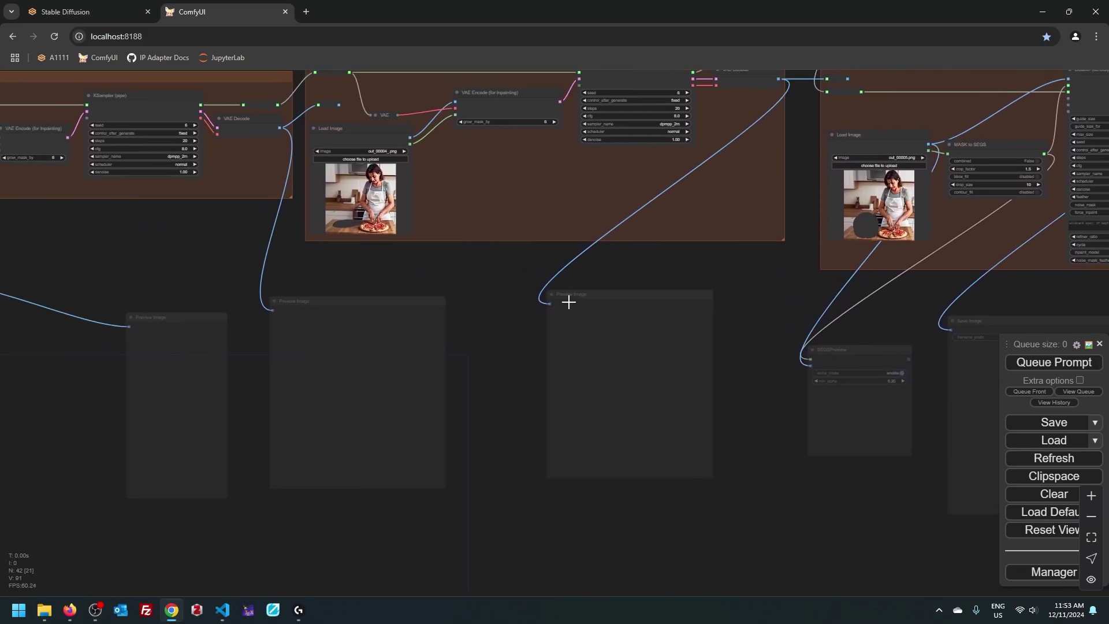
mouse_move(568, 300)
mouse_down()
mouse_move(610, 300)
mouse_move(436, 328)
mouse_up()
scroll(610, 300, down, 3)
scroll(436, 327, up, 3)
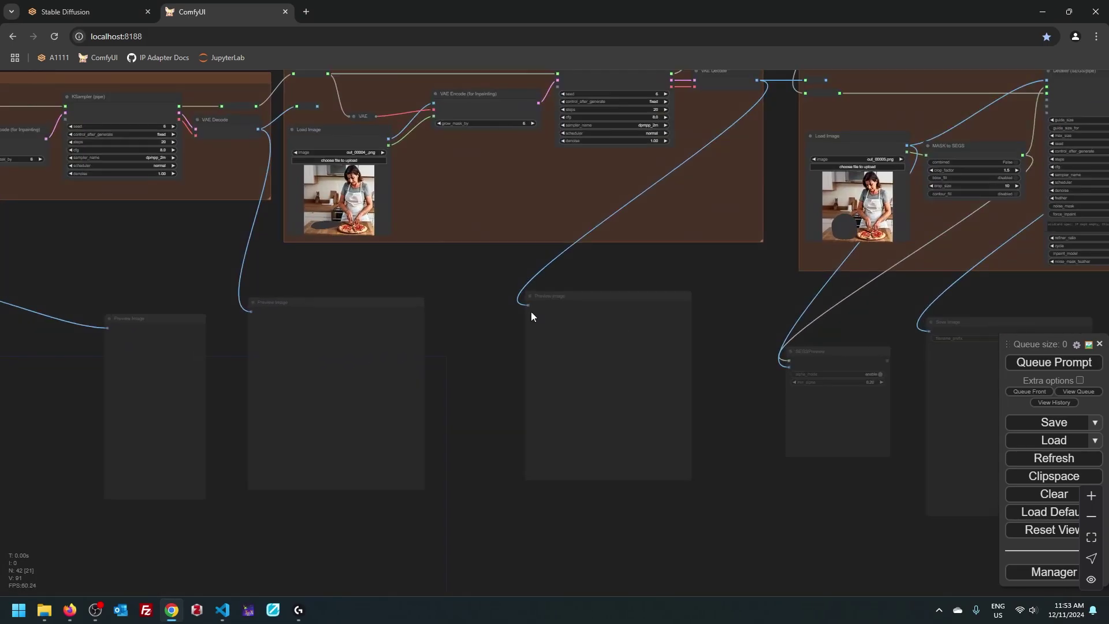
scroll(507, 324, left, 2)
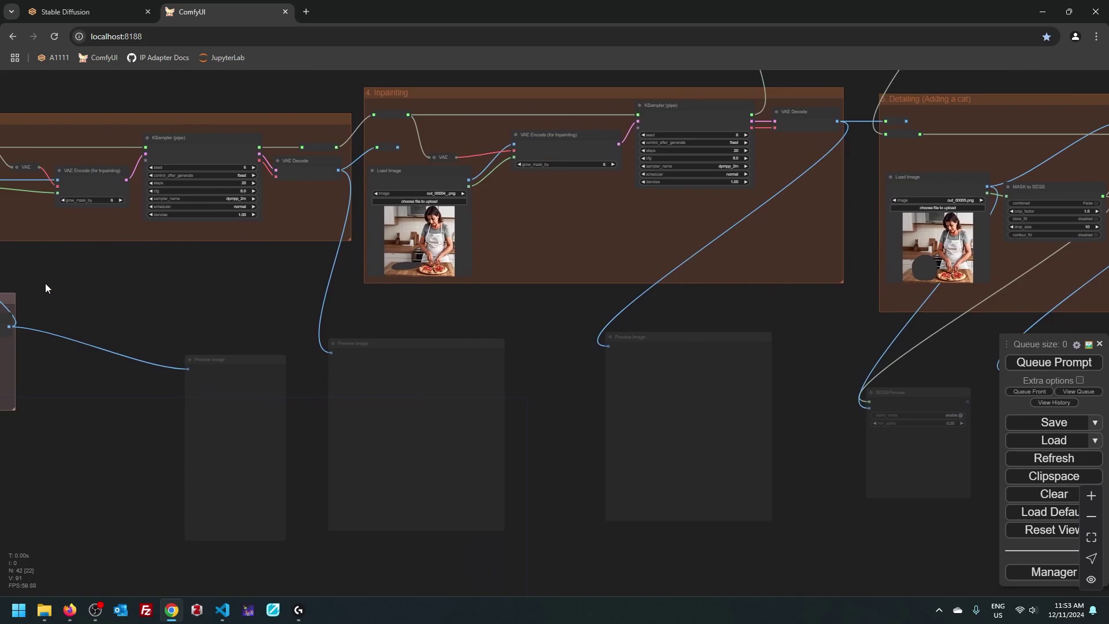
scroll(540, 374, up, 3)
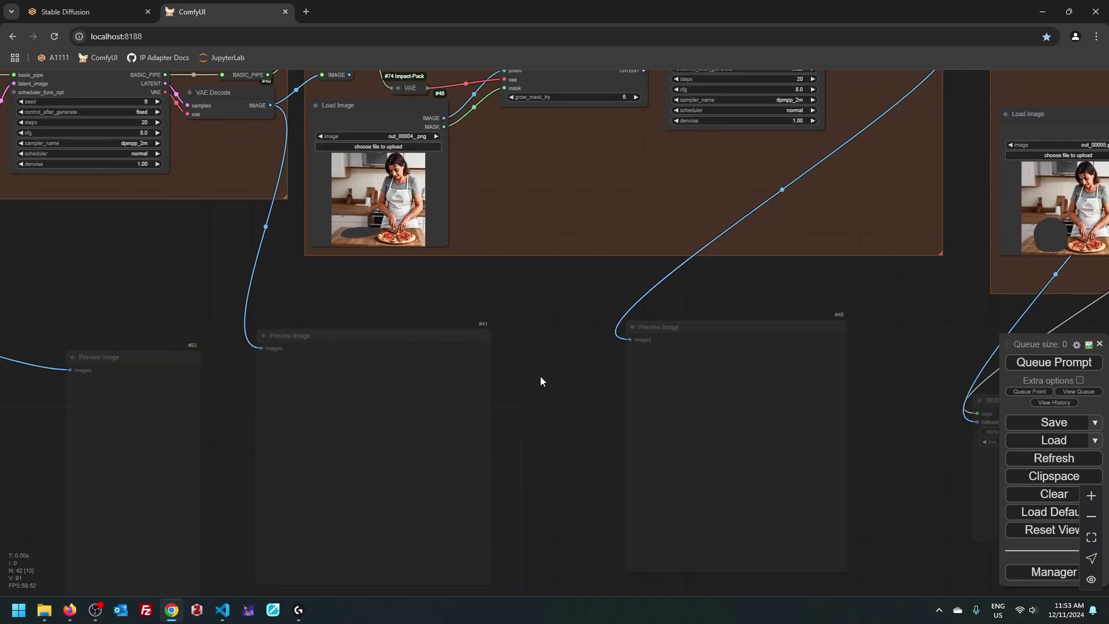
Select empty Preview Image #41 and zoom in on the Inpainting group.
click(436, 395)
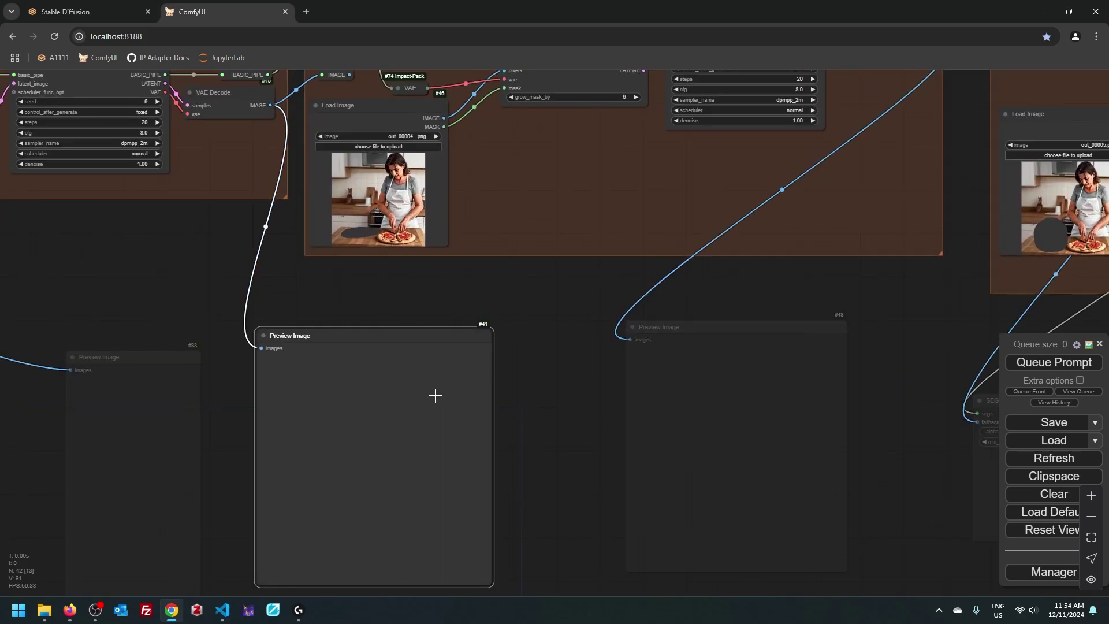
scroll(542, 345, down, 2)
scroll(330, 324, down, 2)
scroll(463, 313, down, 1)
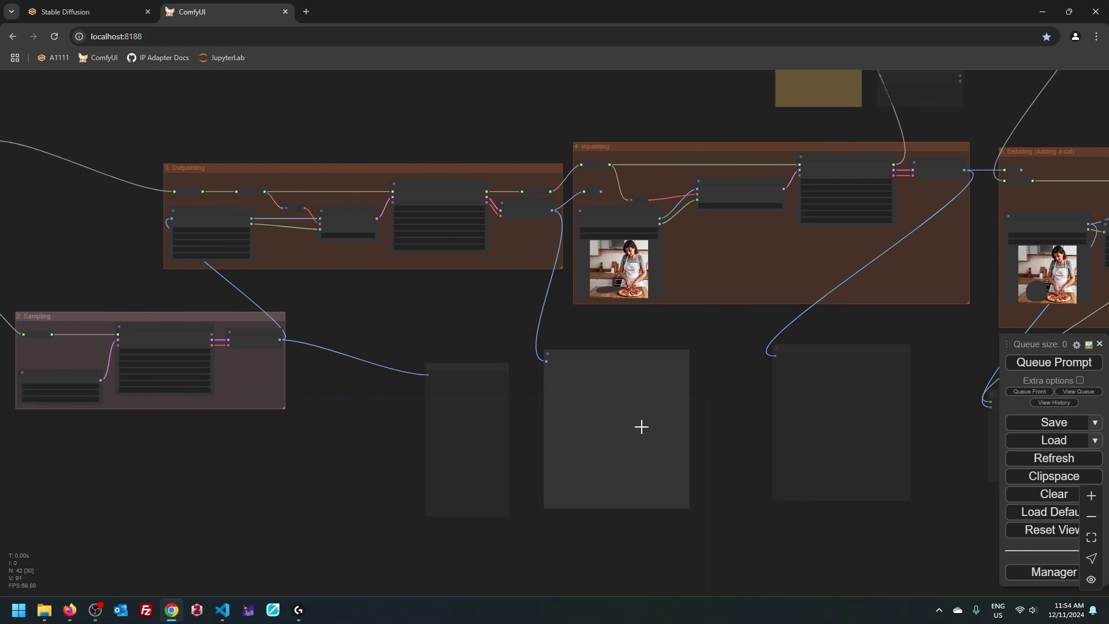
drag(567, 114, 420, 145)
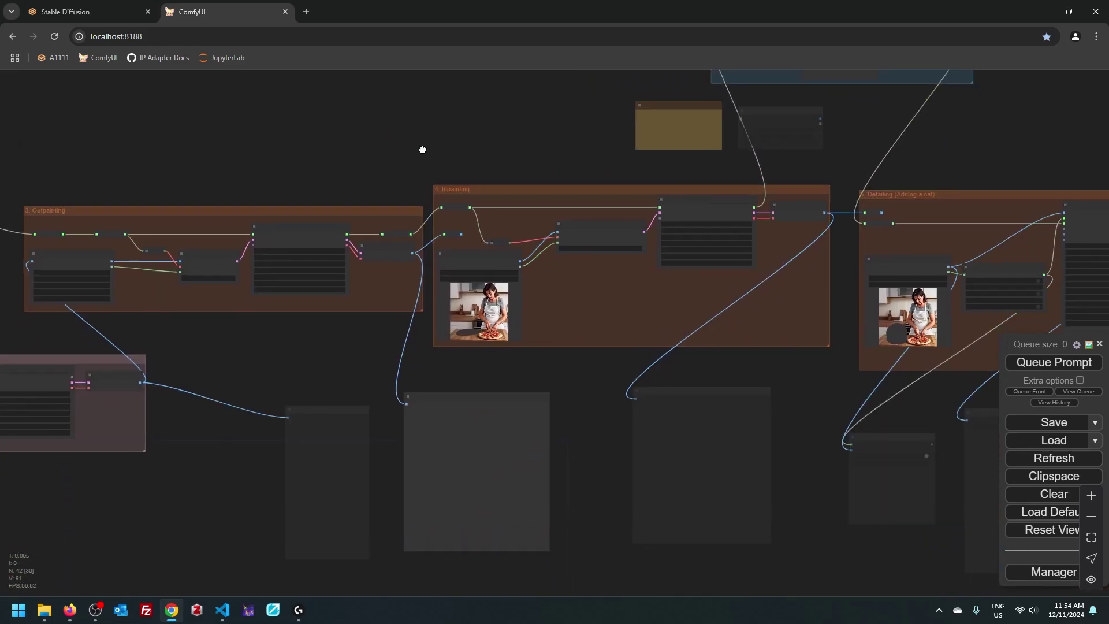
scroll(510, 393, up, 3)
scroll(473, 345, up, 1)
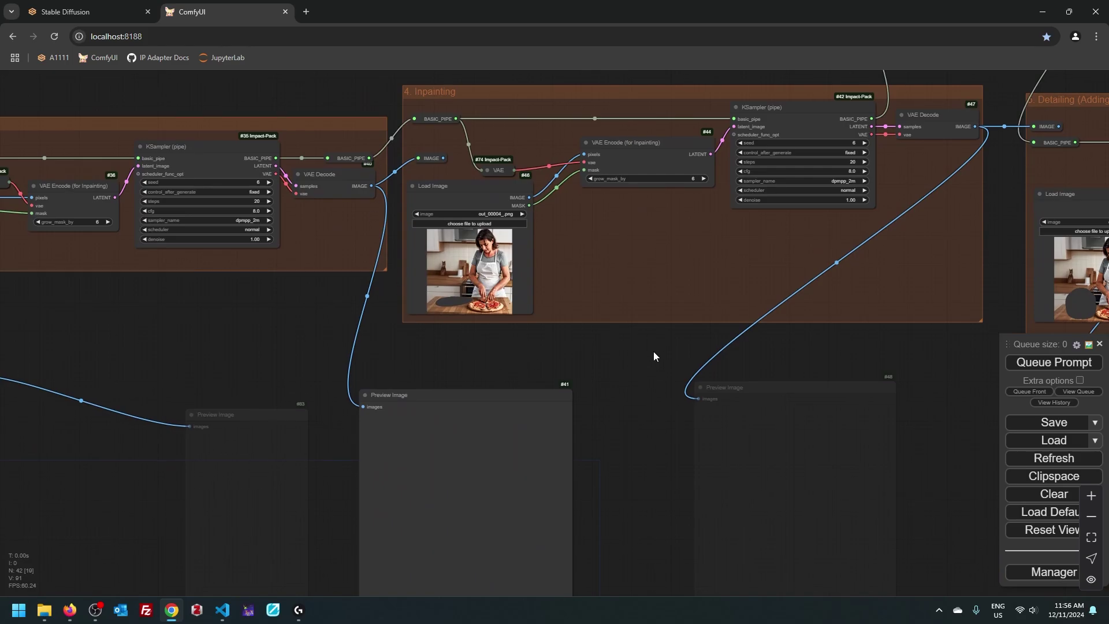
Run the workflow to generate the kitchen image.
key(ctrl+Return)
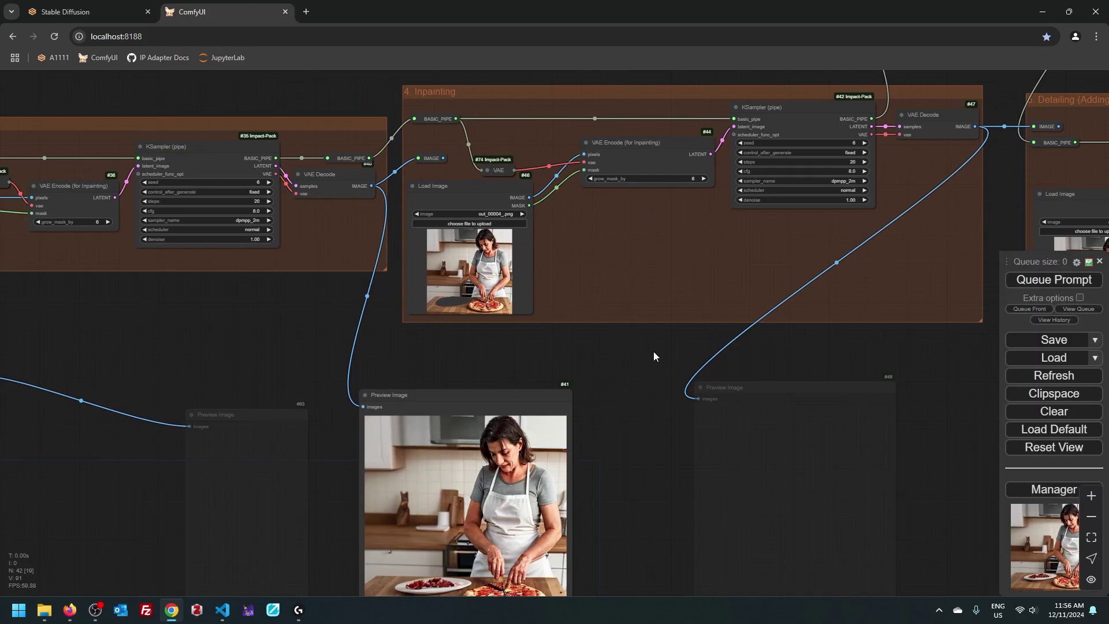
scroll(653, 352, down, 2)
scroll(426, 366, down, 2)
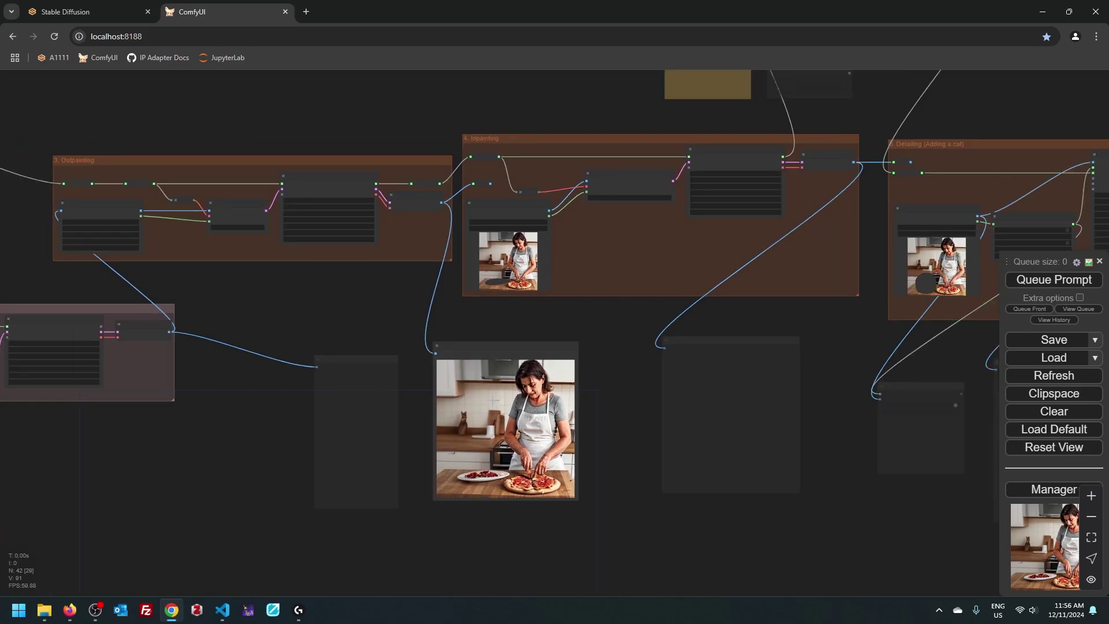
scroll(364, 313, up, 5)
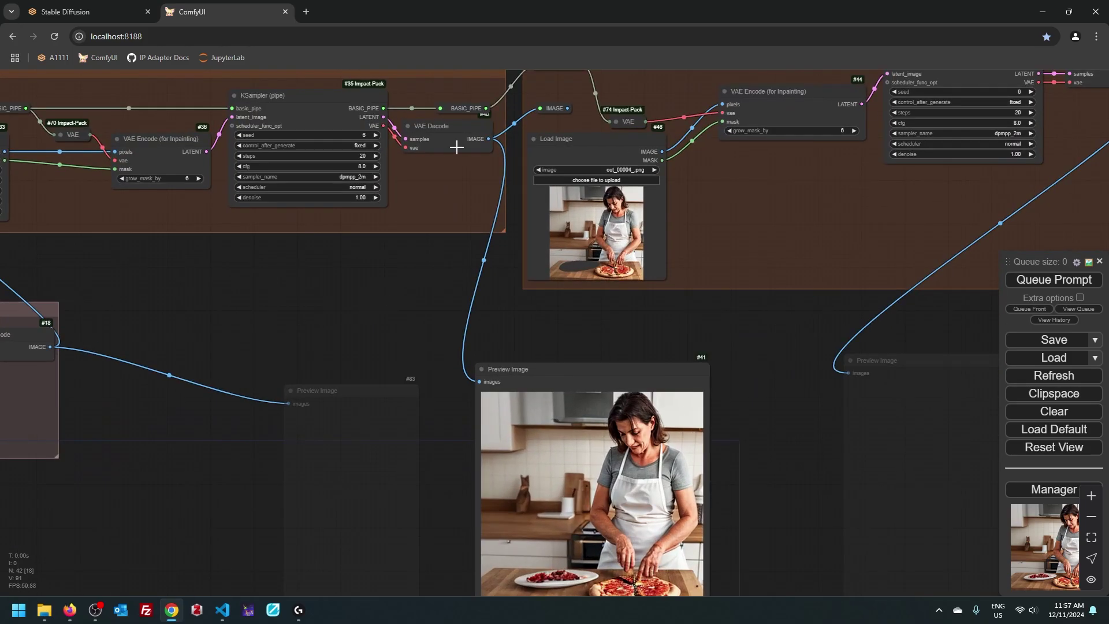
Replace Preview Image #41 with a new Preview Image on the Outpainting VAE Decode output.
key(Delete)
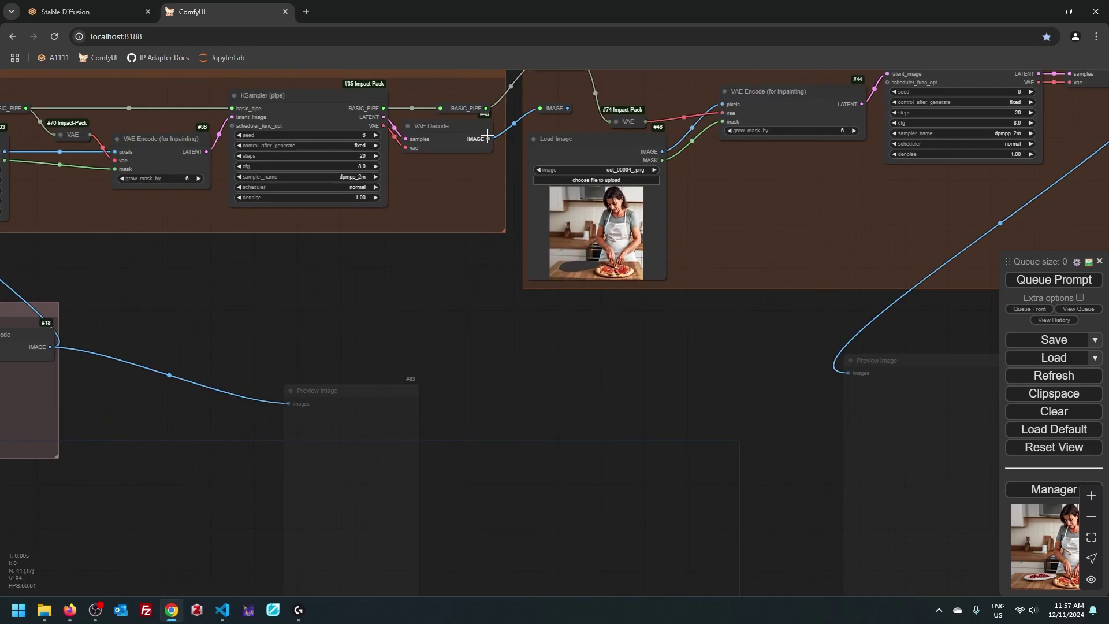
drag(489, 138, 490, 144)
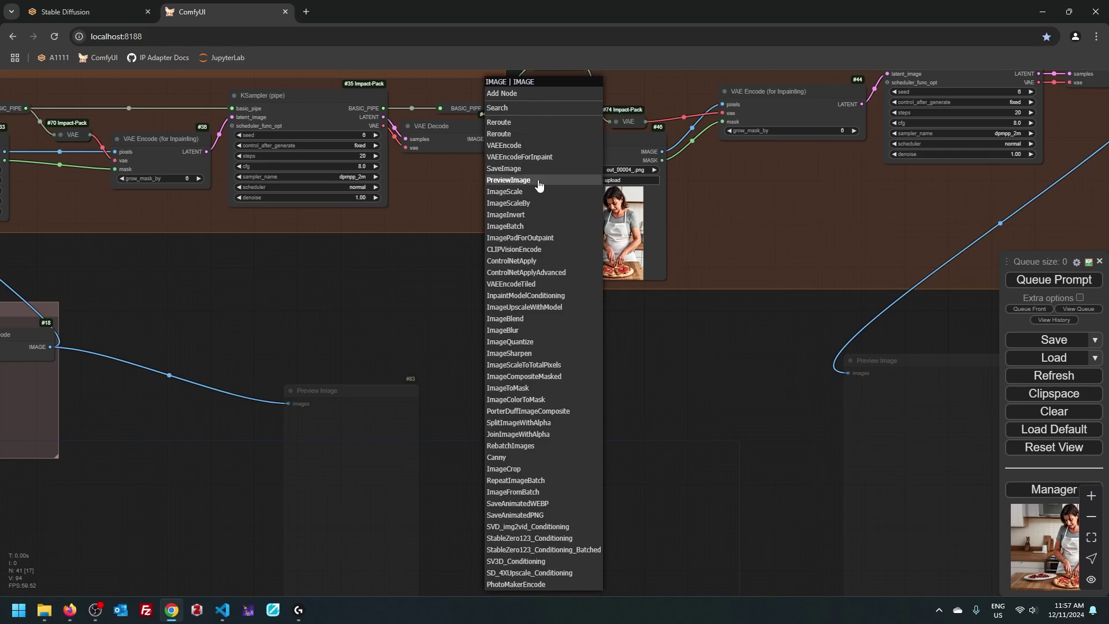
click(509, 180)
scroll(462, 292, down, 2)
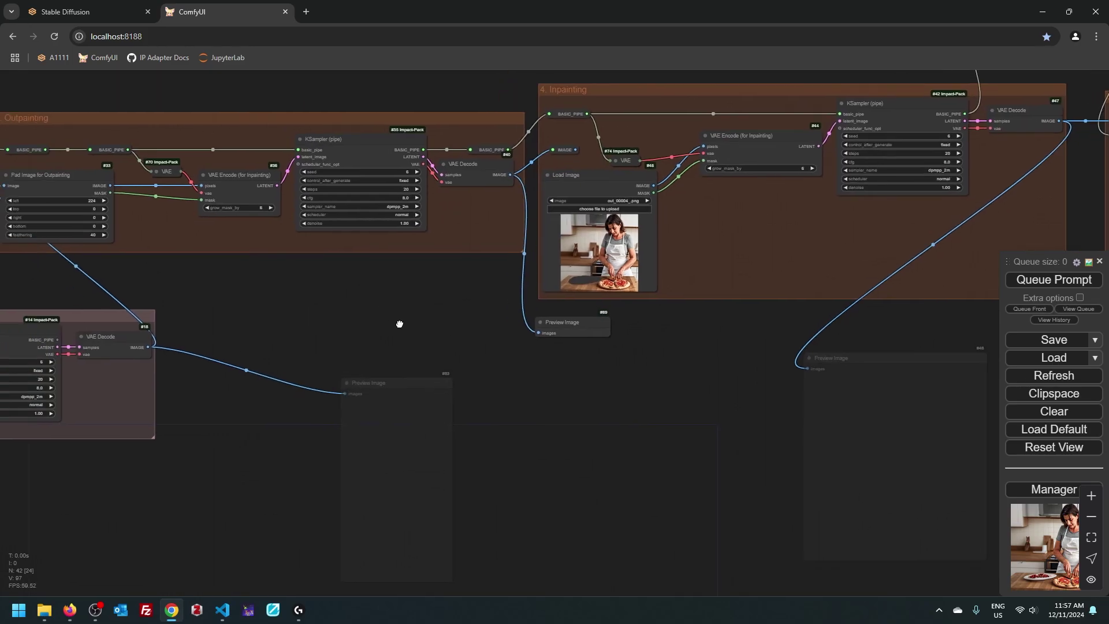
drag(416, 324, 551, 339)
Mute the Outpainting VAE Encode (for Inpainting) node and the BASIC_PIPE reroute.
click(347, 185)
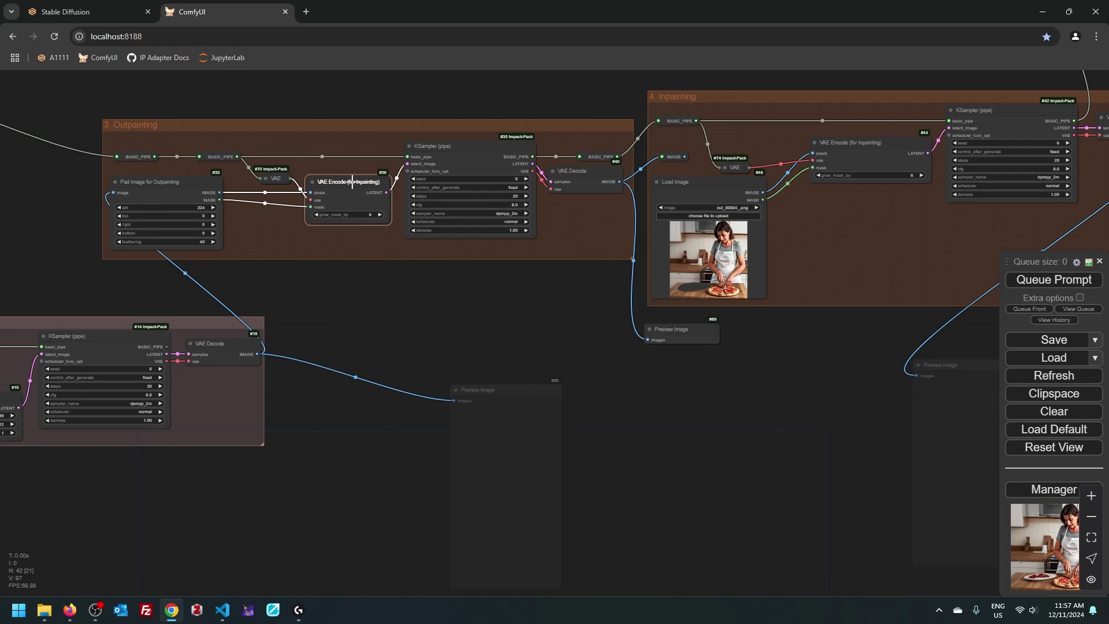
key(ctrl+m)
click(219, 156)
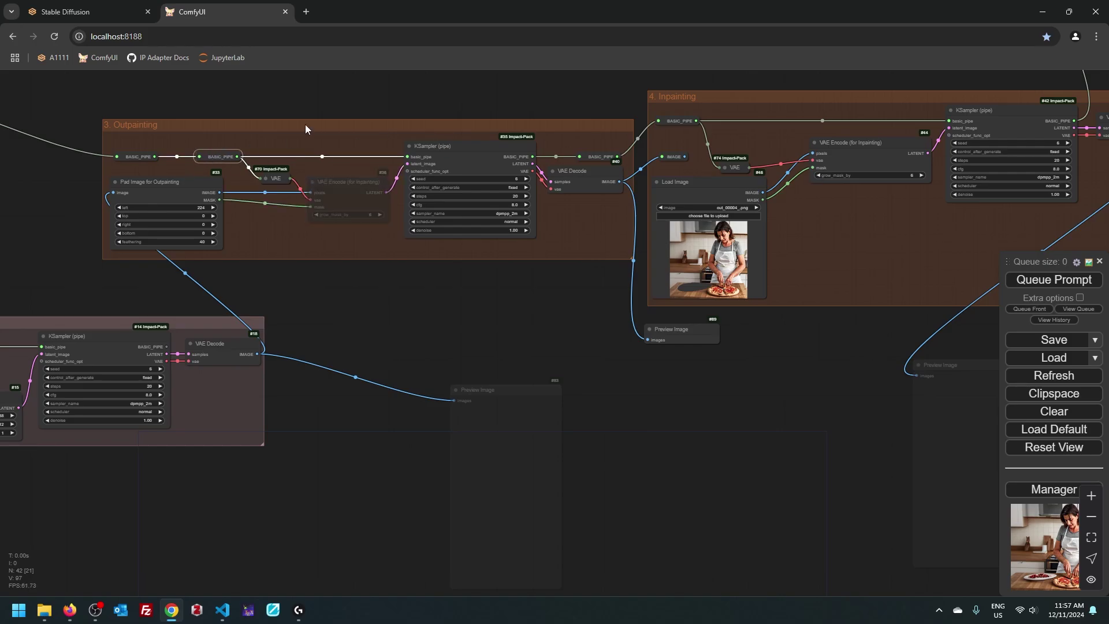
key(ctrl+m)
click(422, 322)
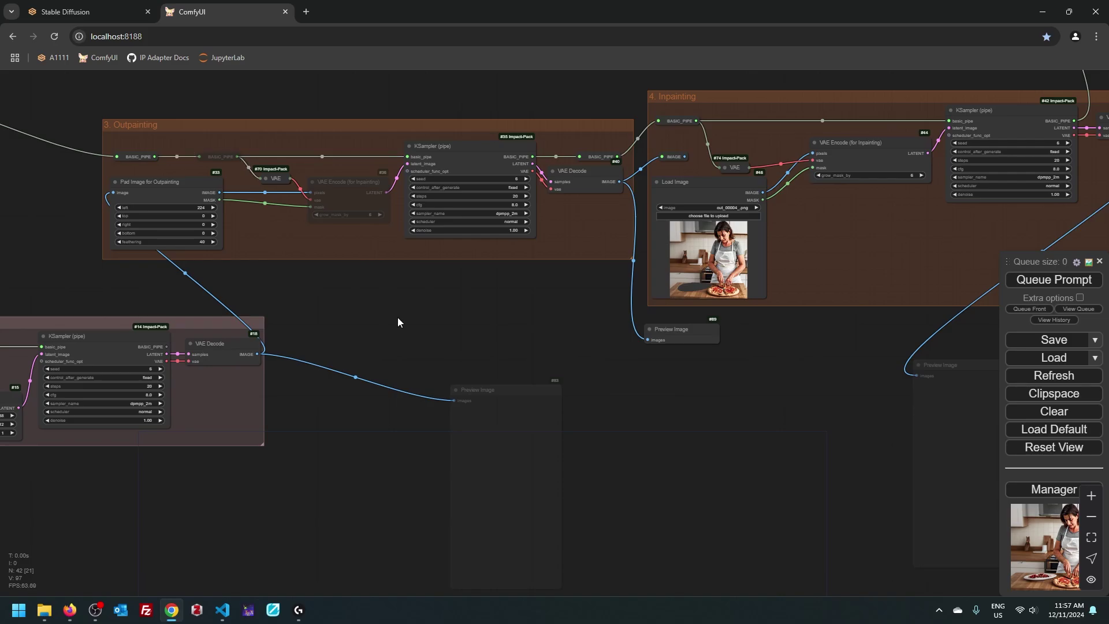
Queue the workflow, dismiss the missing latent_image validation error, and pan toward the KSampler.
key(ctrl+Return)
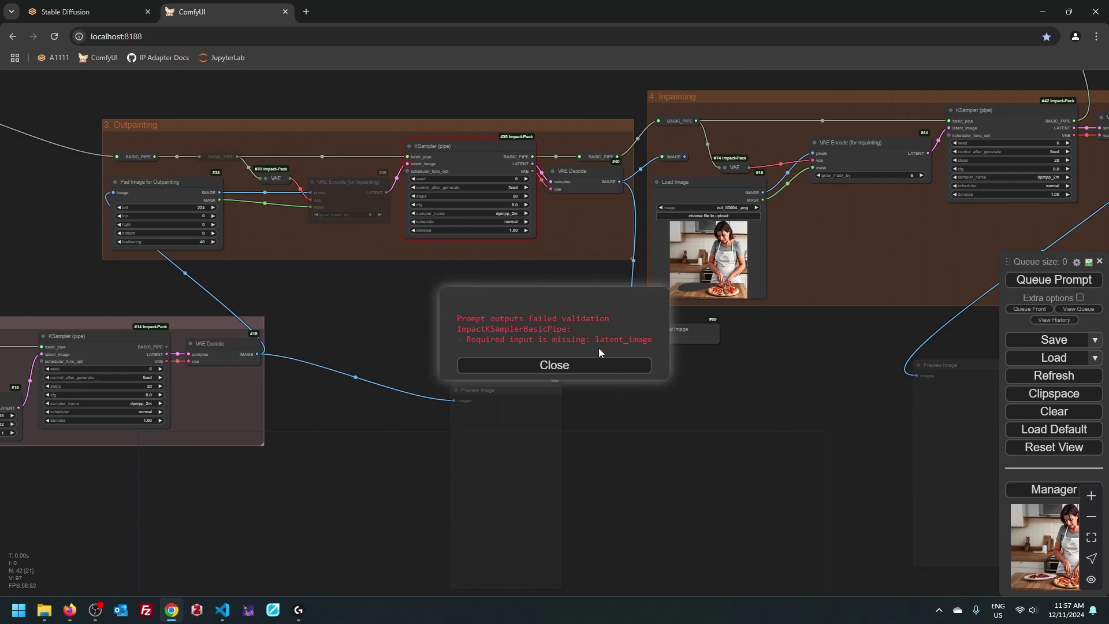
click(590, 365)
scroll(473, 292, up, 4)
scroll(455, 289, down, 2)
drag(454, 290, 448, 342)
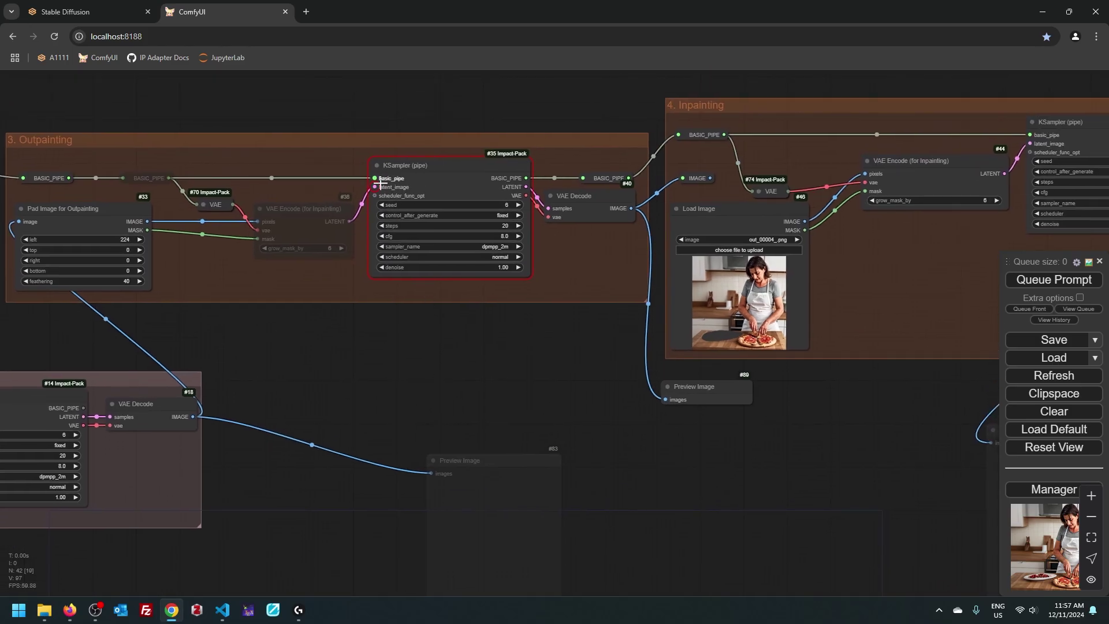
Inspect the red-outlined KSampler (pipe) lacking latent_image, then switch to the rgthree-comfy README.
scroll(417, 317, up, 2)
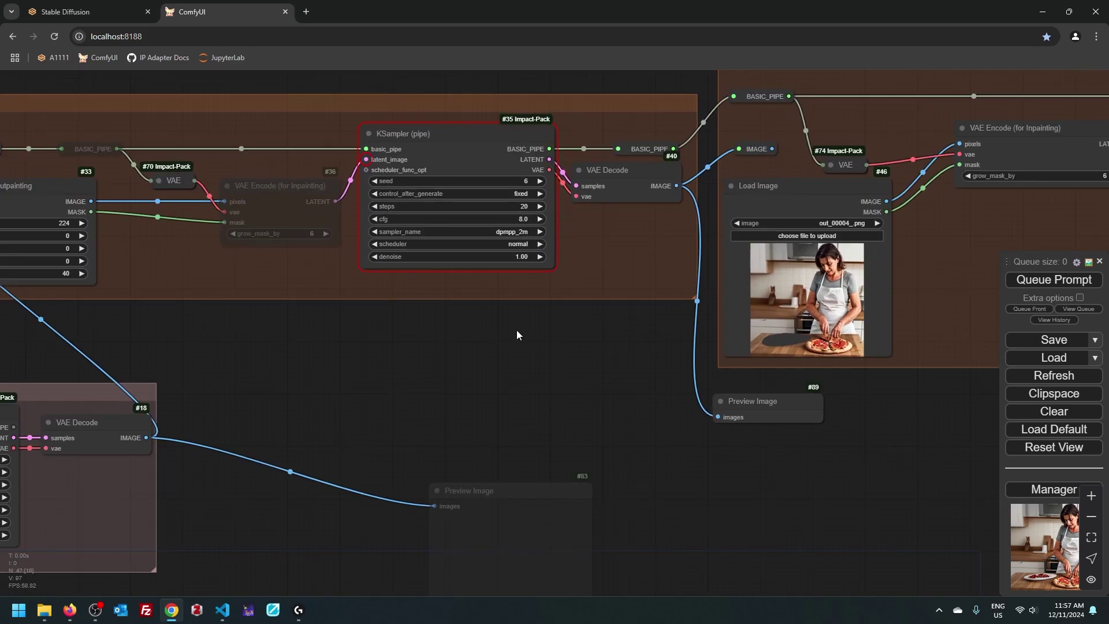
drag(779, 401, 779, 406)
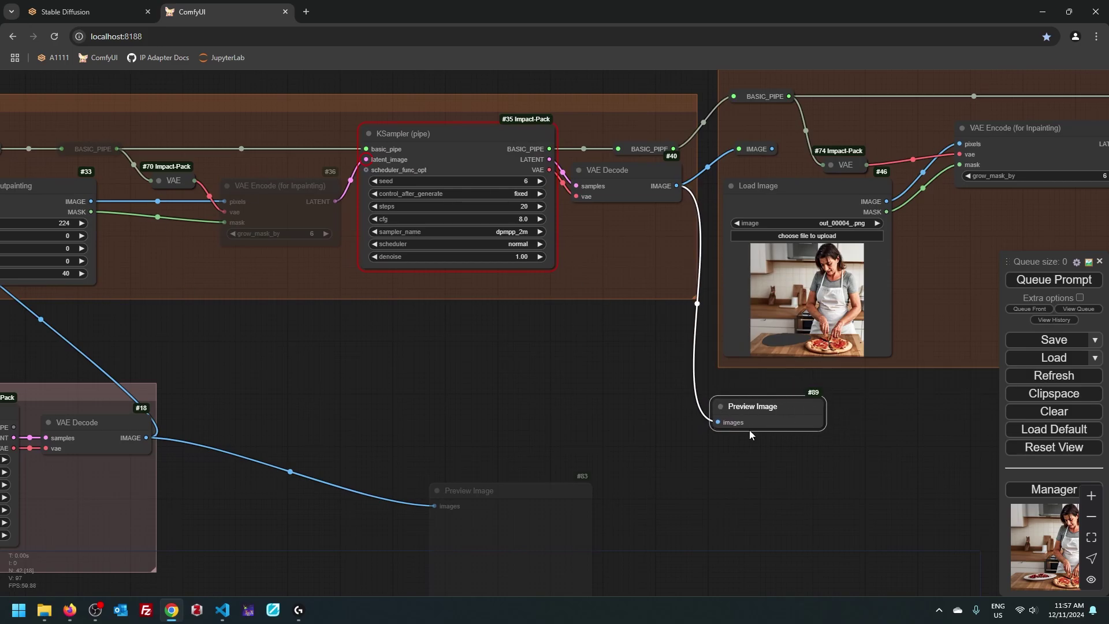
click(684, 399)
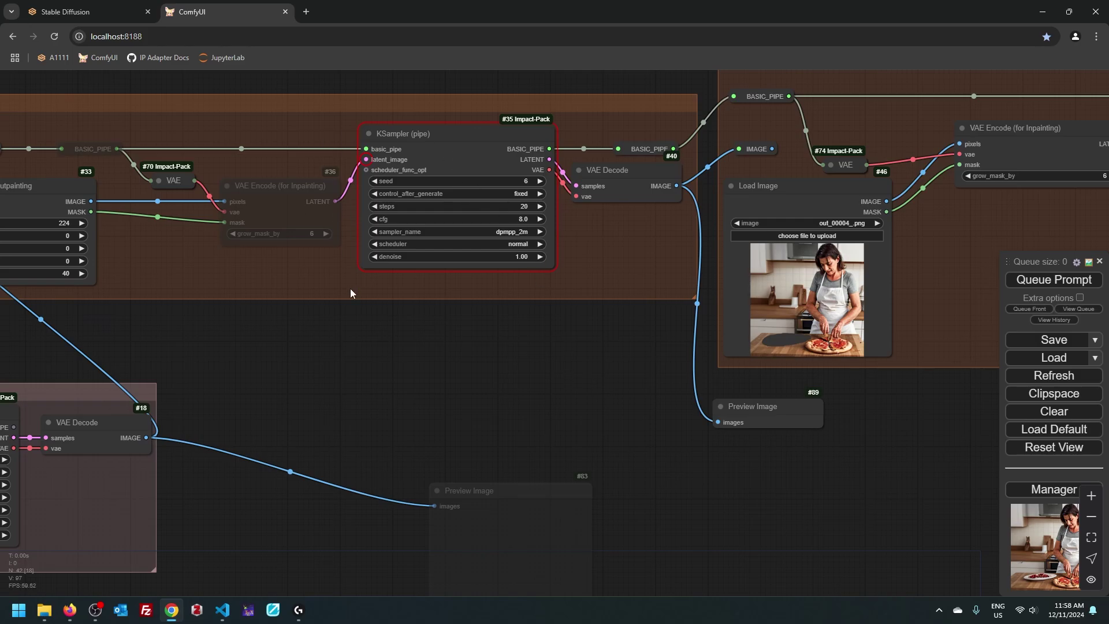
scroll(350, 310, down, 1)
scroll(312, 205, up, 2)
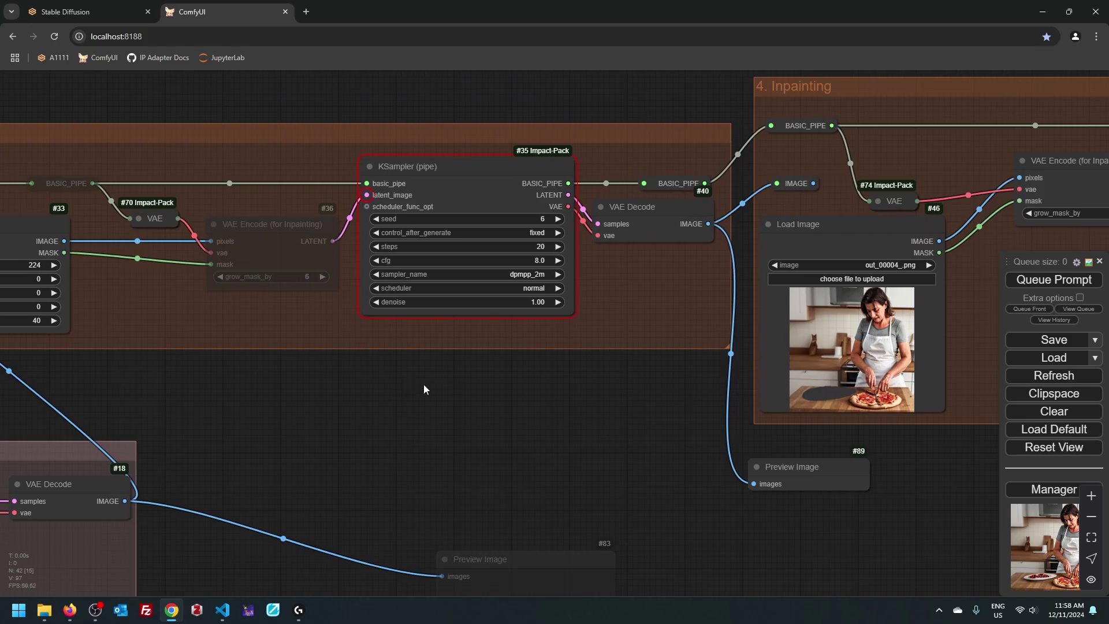
key(alt+Tab)
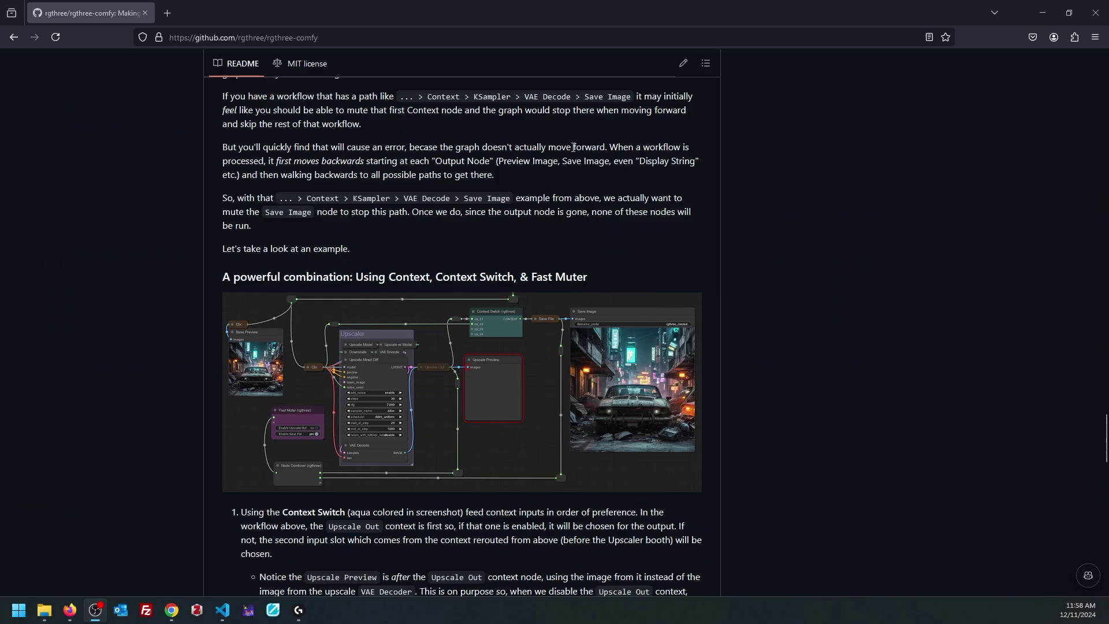
Highlight the README sentence beginning 'When a workflow is processed'.
mouse_move(610, 145)
mouse_down()
mouse_move(299, 163)
mouse_move(492, 163)
mouse_move(305, 186)
mouse_move(487, 173)
mouse_up()
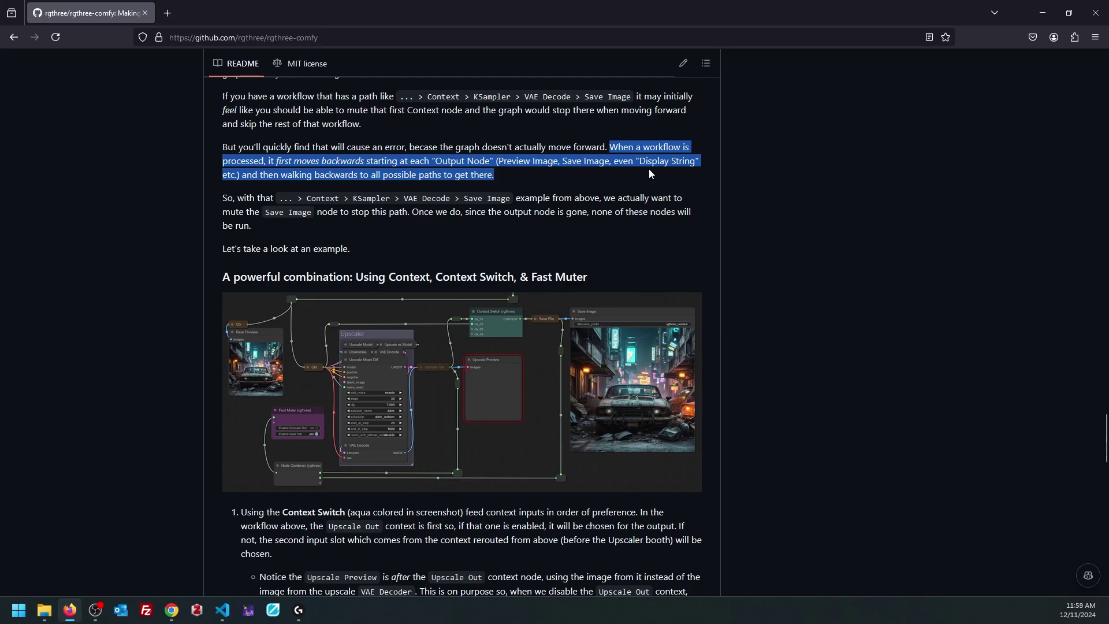
Back in ComfyUI, unmute VAE Encode (for Inpainting) #36 with Ctrl+M.
key(alt+Tab)
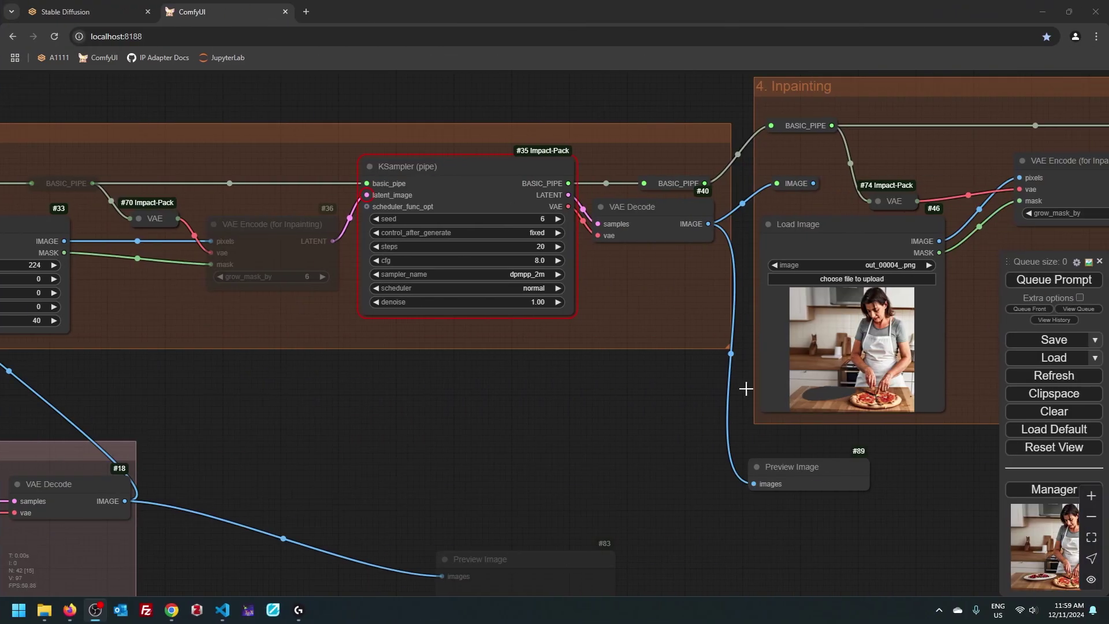
click(540, 400)
click(258, 234)
key(ctrl+m)
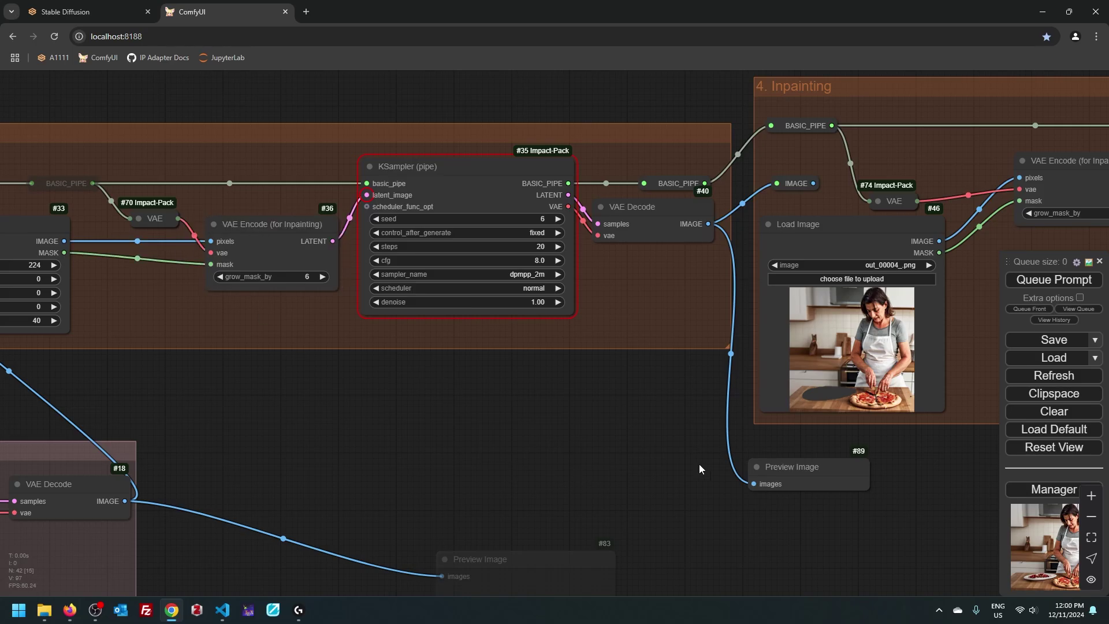
Select Preview Image #89 and centre the Inpainting group with its preview.
click(800, 466)
drag(665, 462, 564, 397)
scroll(539, 386, down, 3)
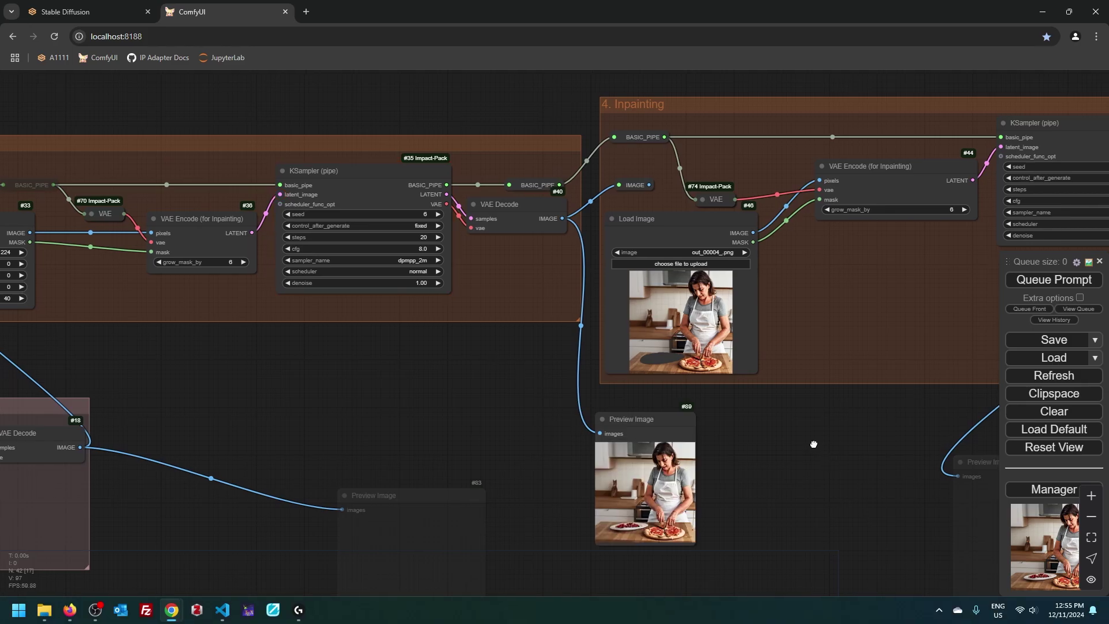
drag(820, 444, 576, 417)
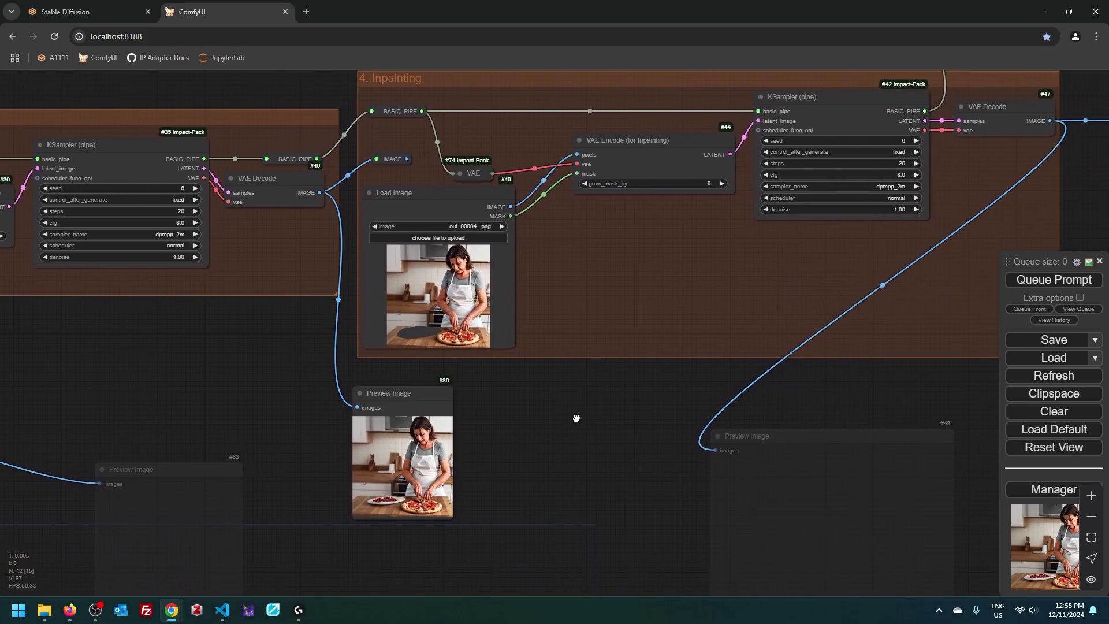
Open the kitchen pizza image in A1111's img2img Inpaint tab.
click(85, 11)
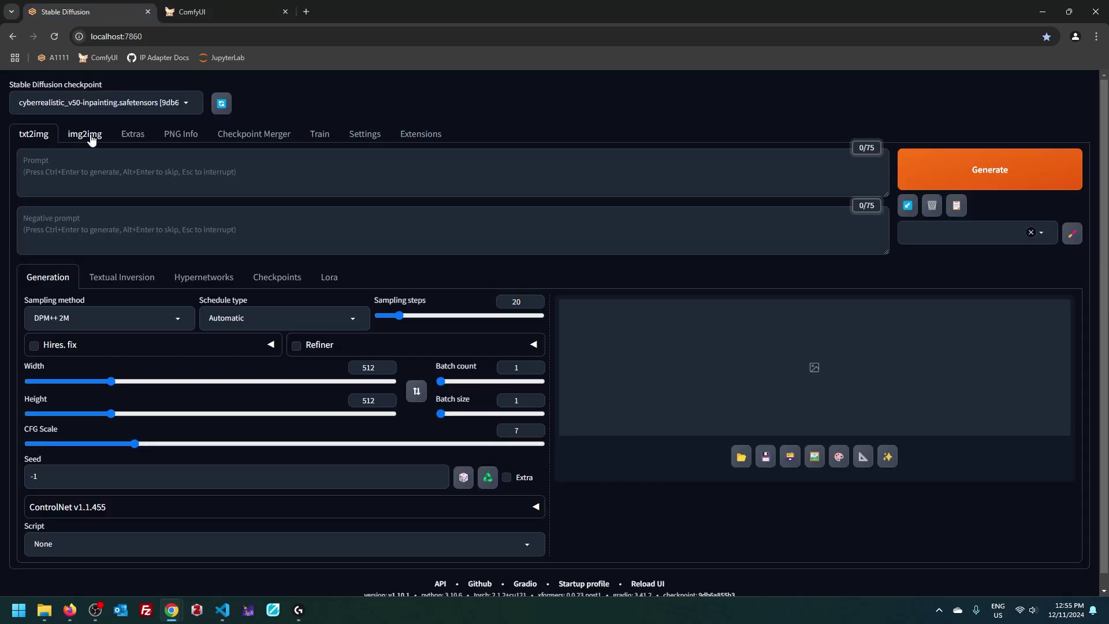
click(87, 135)
click(151, 312)
scroll(630, 501, down, 4)
scroll(636, 479, down, 4)
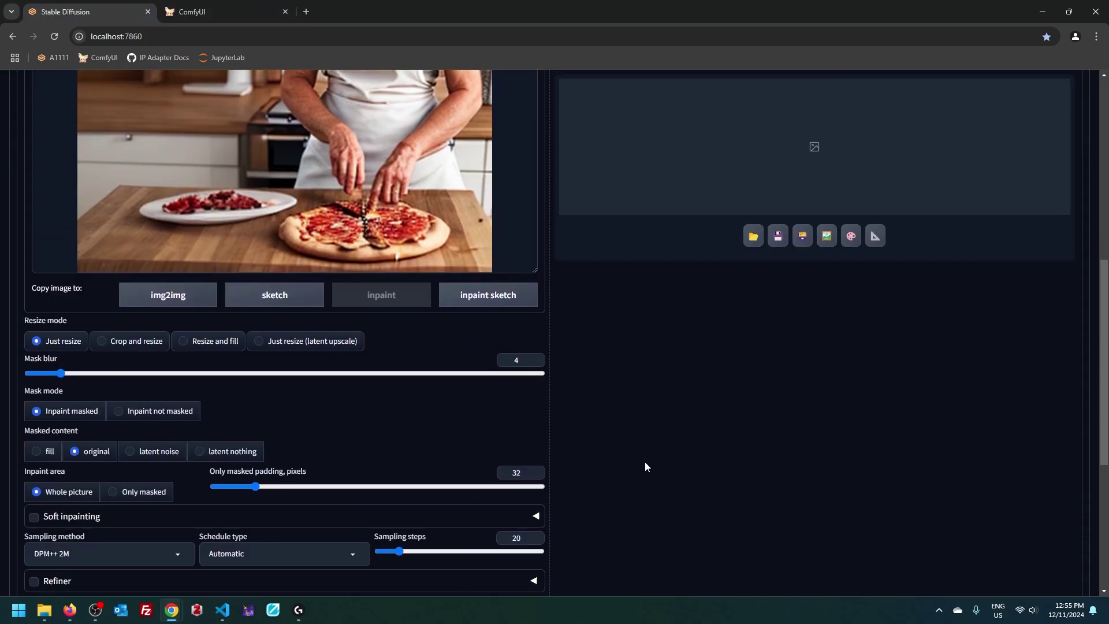
scroll(646, 460, down, 3)
scroll(650, 445, up, 3)
scroll(662, 425, down, 1)
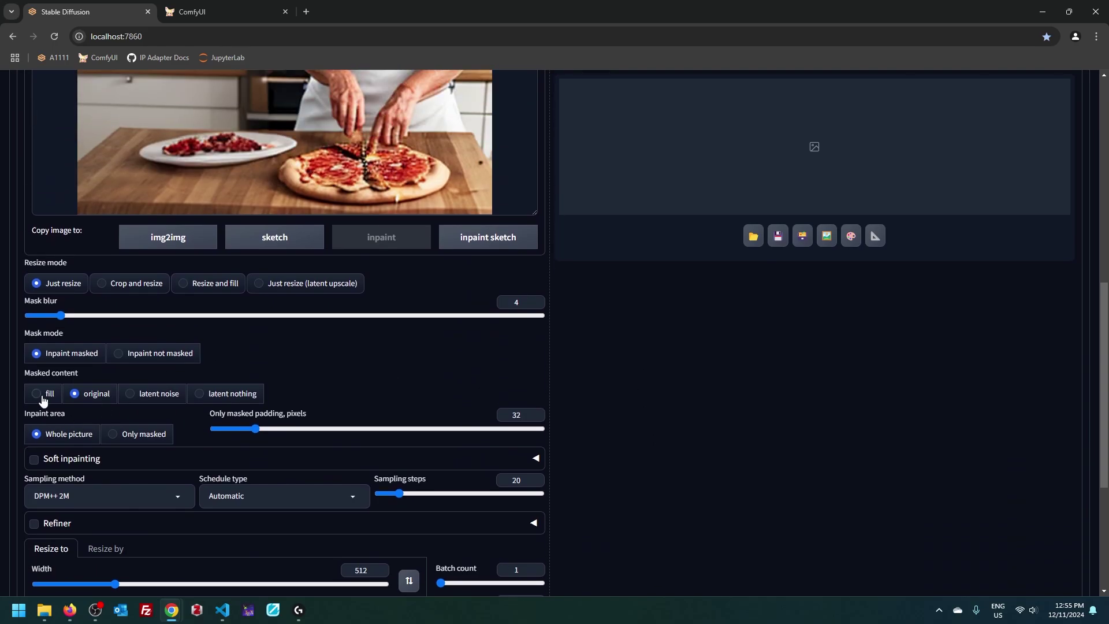
scroll(608, 453, up, 4)
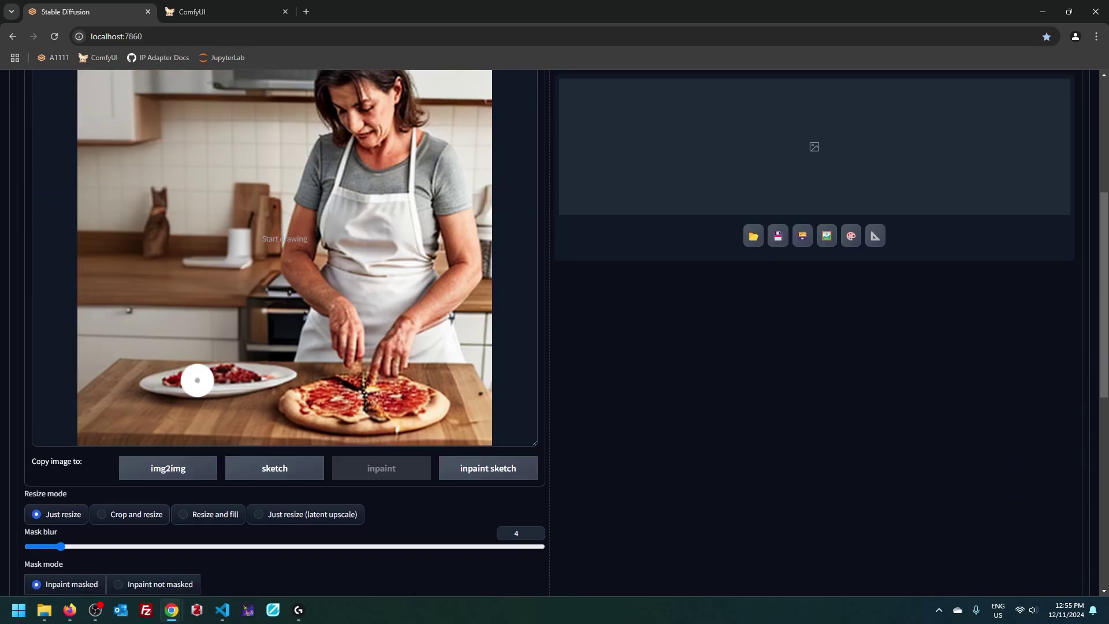
Mask the side plate on the left and set denoising strength to 0.
mouse_move(144, 381)
mouse_down()
mouse_move(268, 374)
mouse_move(141, 379)
mouse_move(260, 366)
mouse_up()
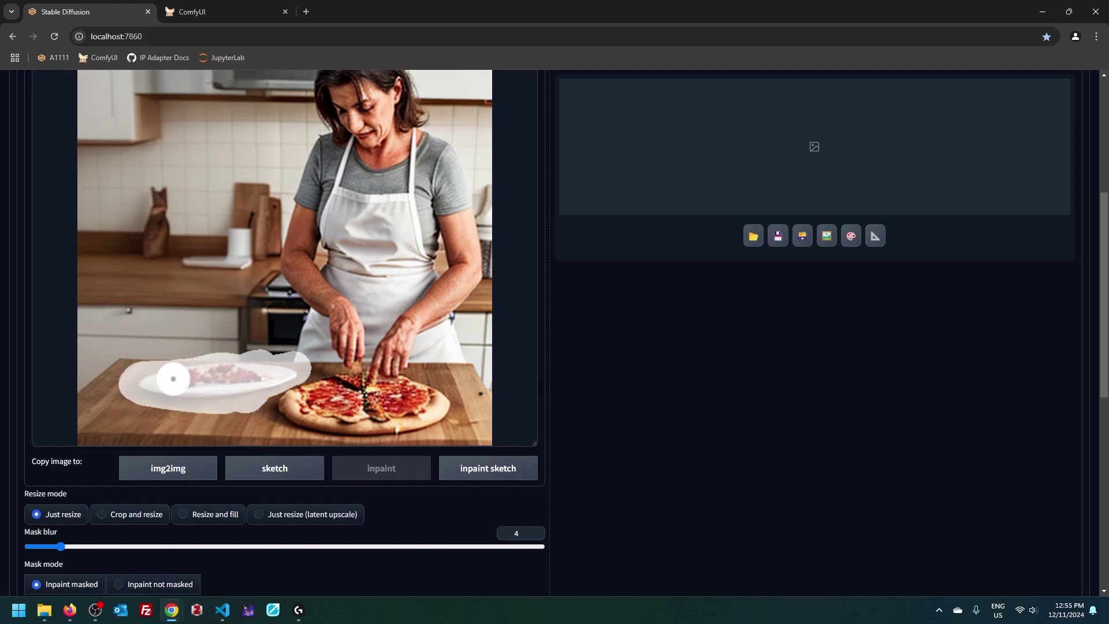
scroll(665, 428, down, 4)
scroll(622, 417, down, 4)
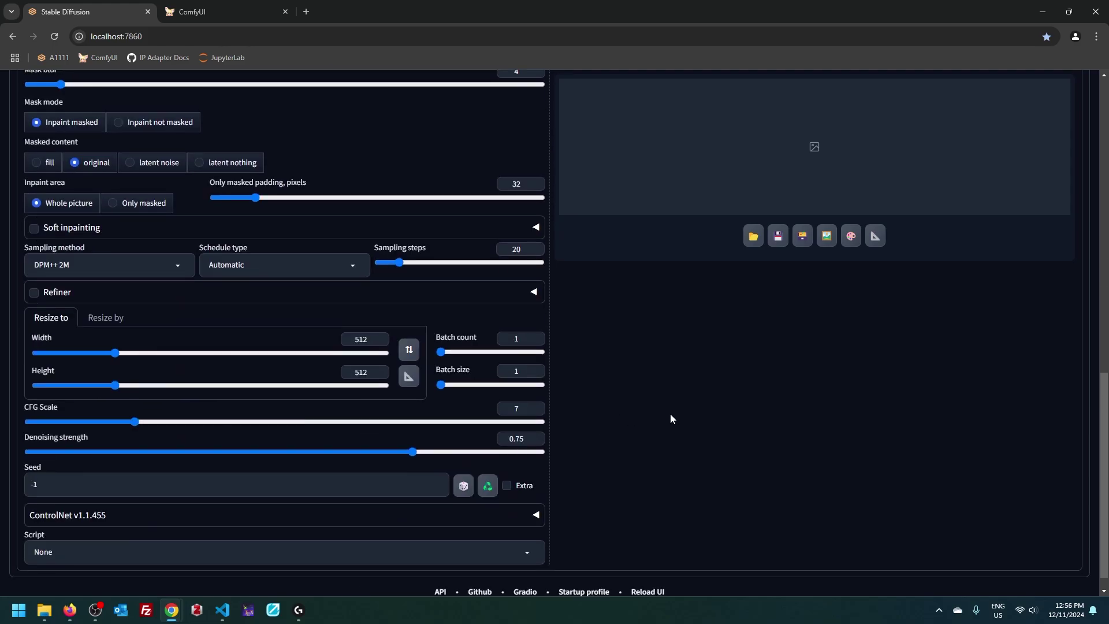
drag(413, 452, 28, 453)
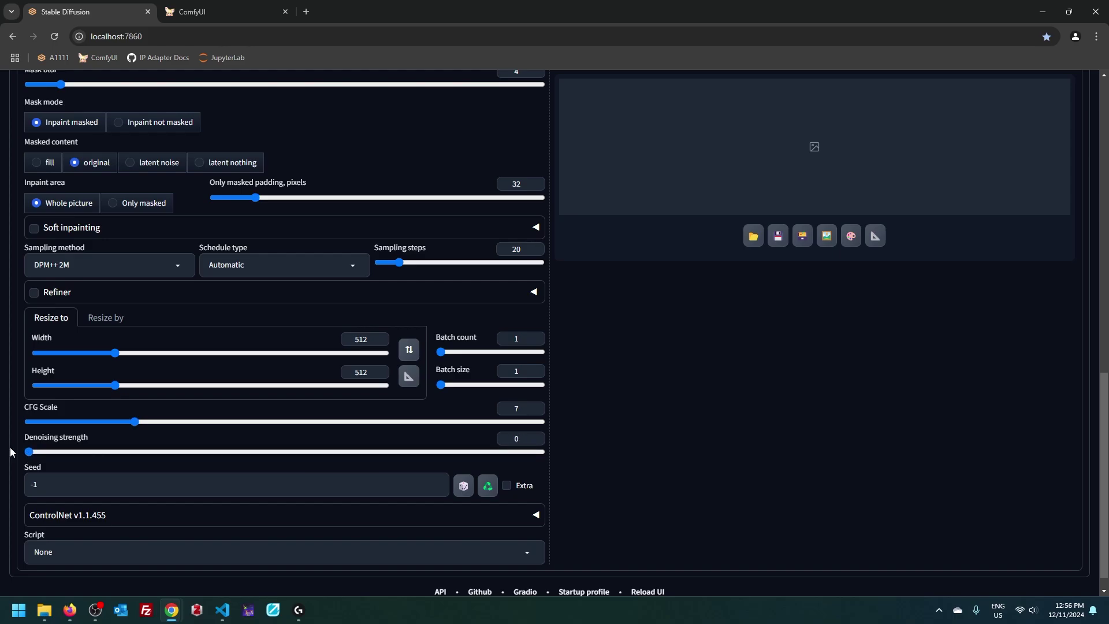
scroll(601, 426, up, 5)
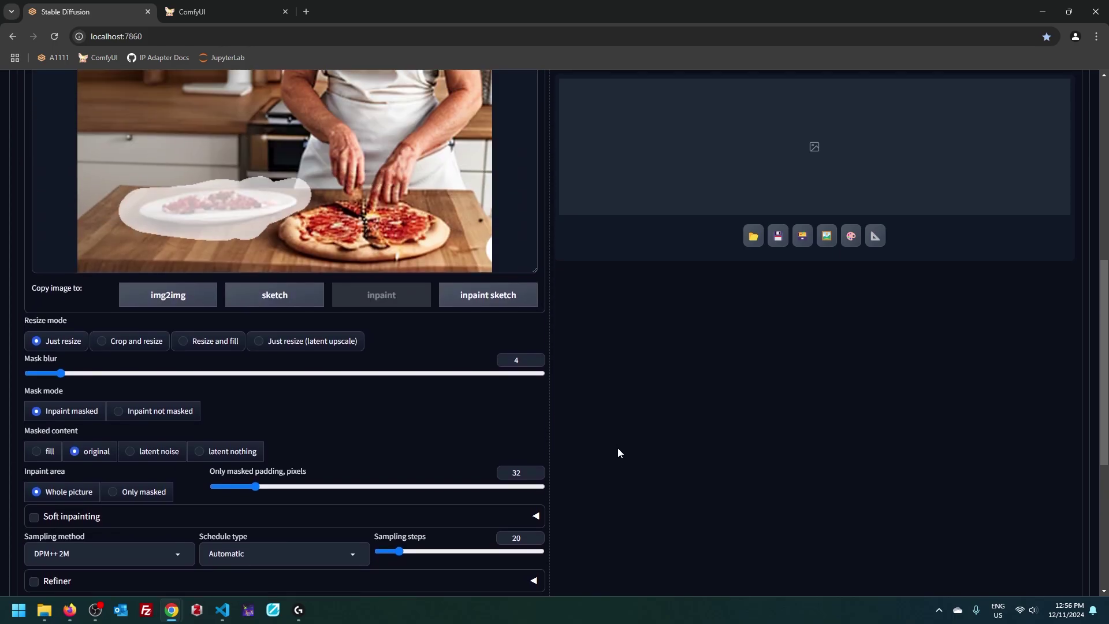
scroll(627, 458, up, 4)
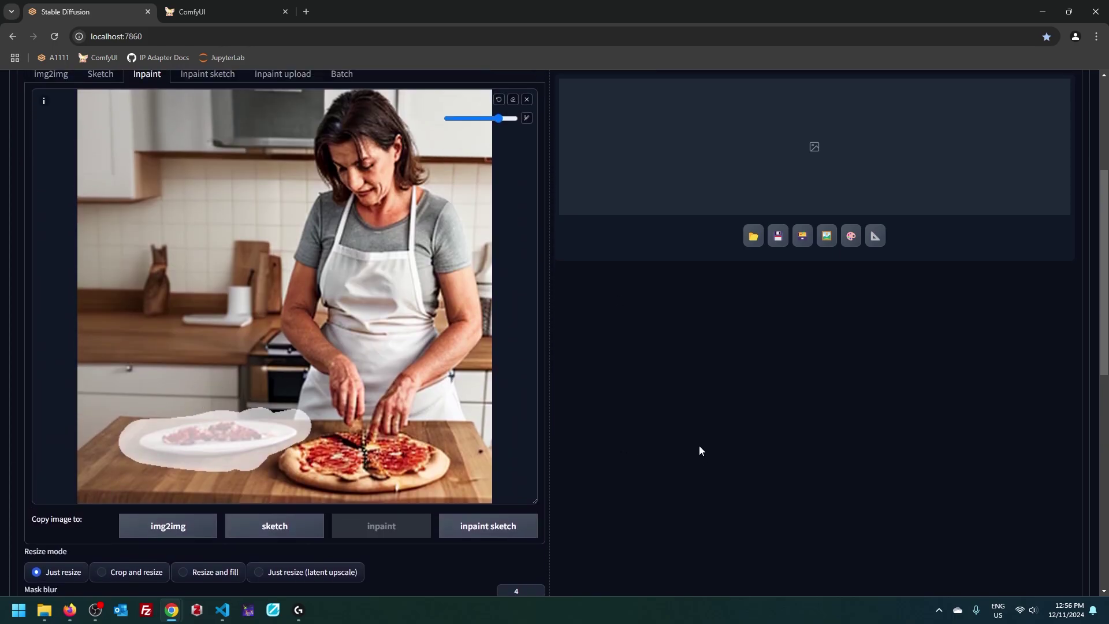
Regenerate the inpaint with Masked content 'latent nothing', leaving a blank patch where the plate was.
scroll(698, 448, down, 5)
scroll(713, 449, up, 5)
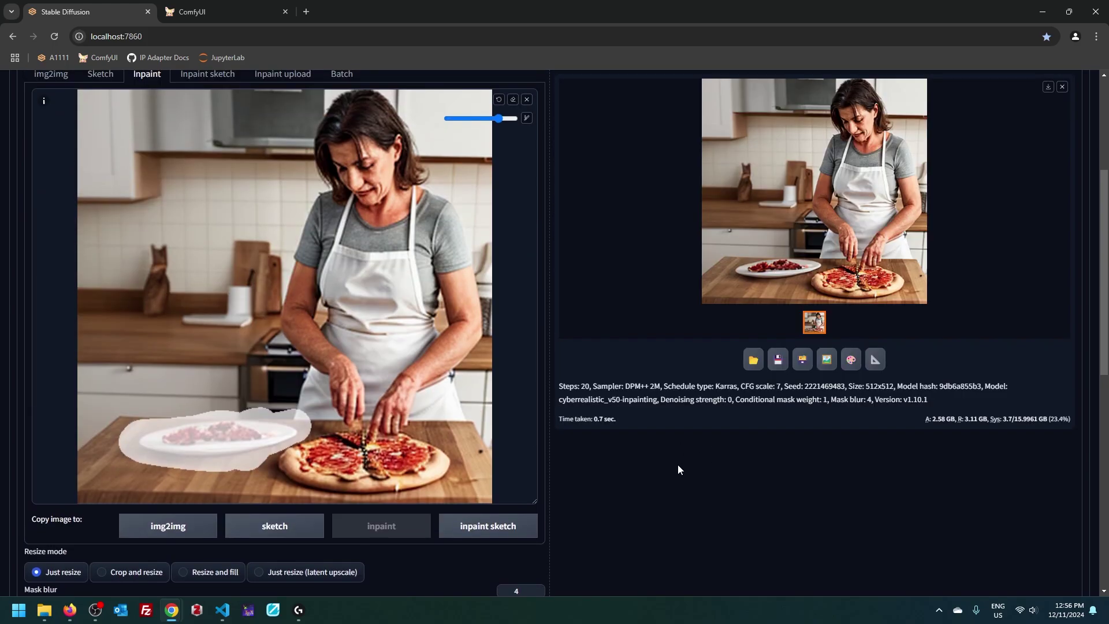
scroll(679, 466, up, 3)
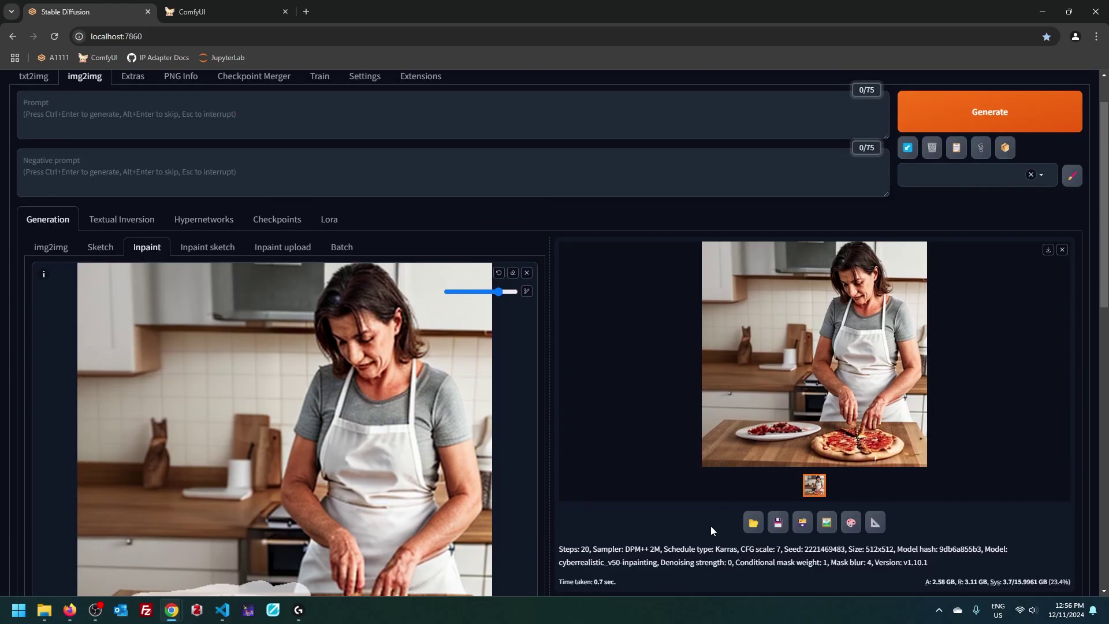
scroll(644, 498, down, 8)
scroll(644, 498, down, 4)
scroll(694, 497, up, 3)
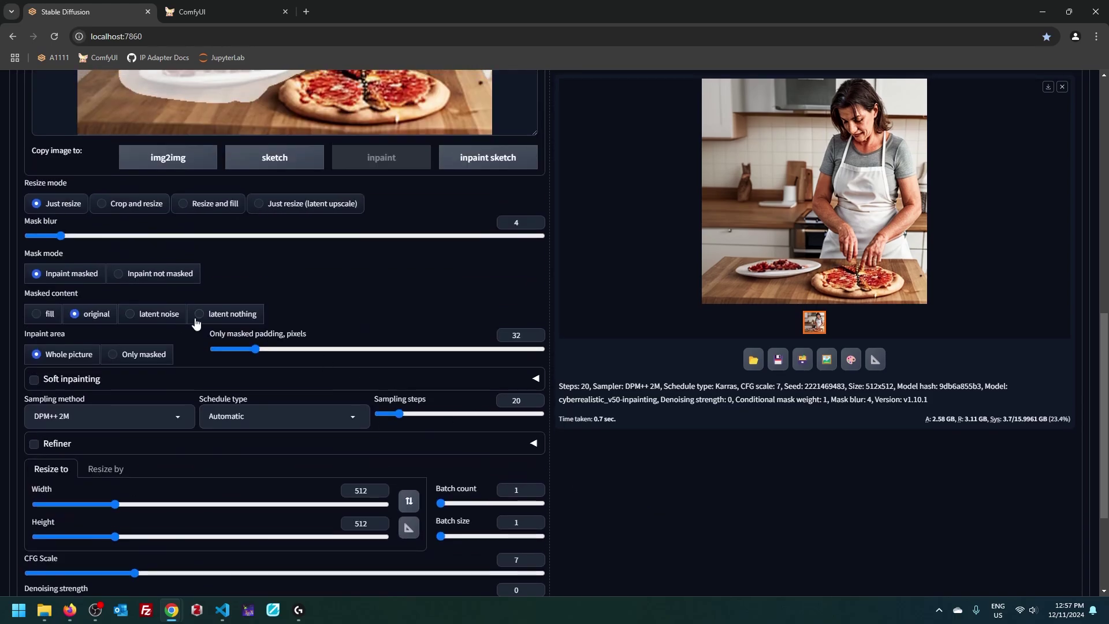
scroll(743, 494, up, 1)
scroll(746, 491, up, 3)
key(ctrl+Return)
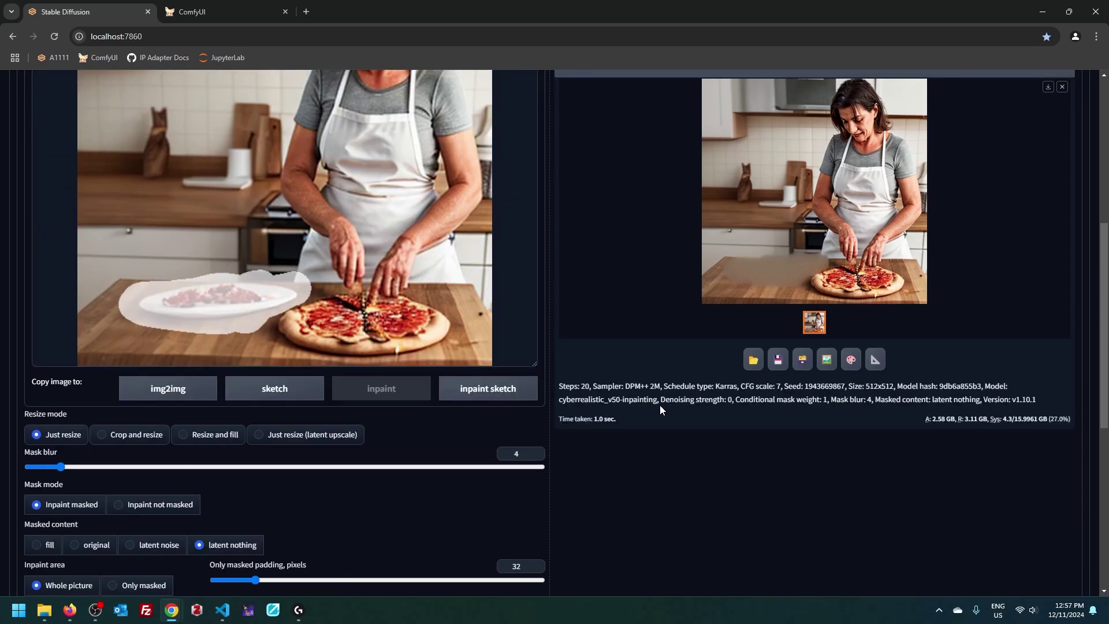
scroll(660, 404, up, 3)
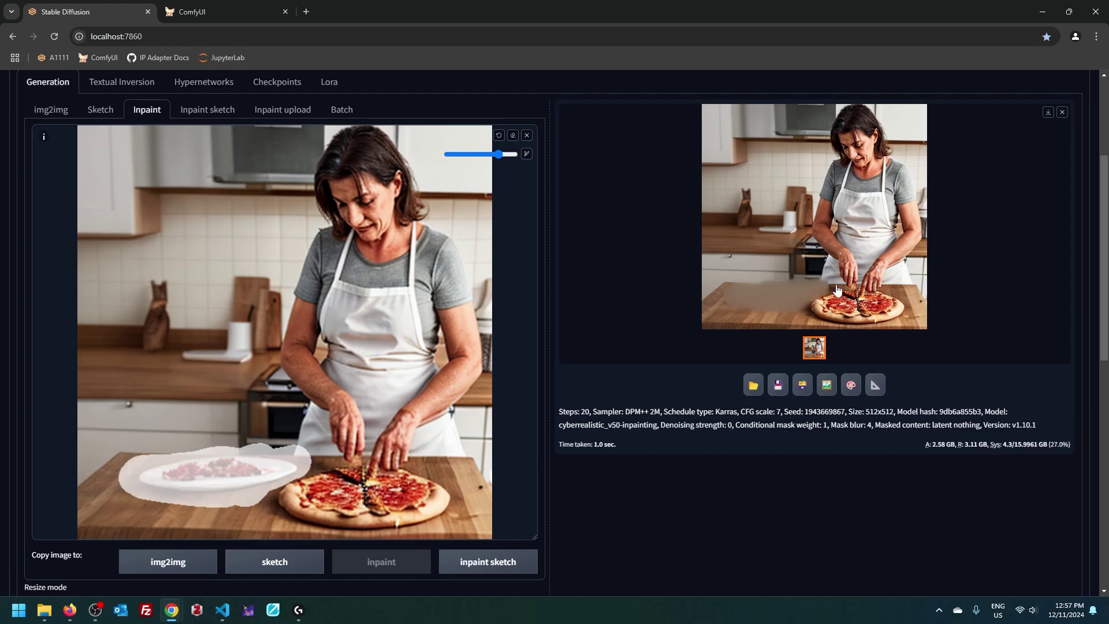
Lower the inpainting KSampler (pipe) denoise to 0.01.
click(226, 12)
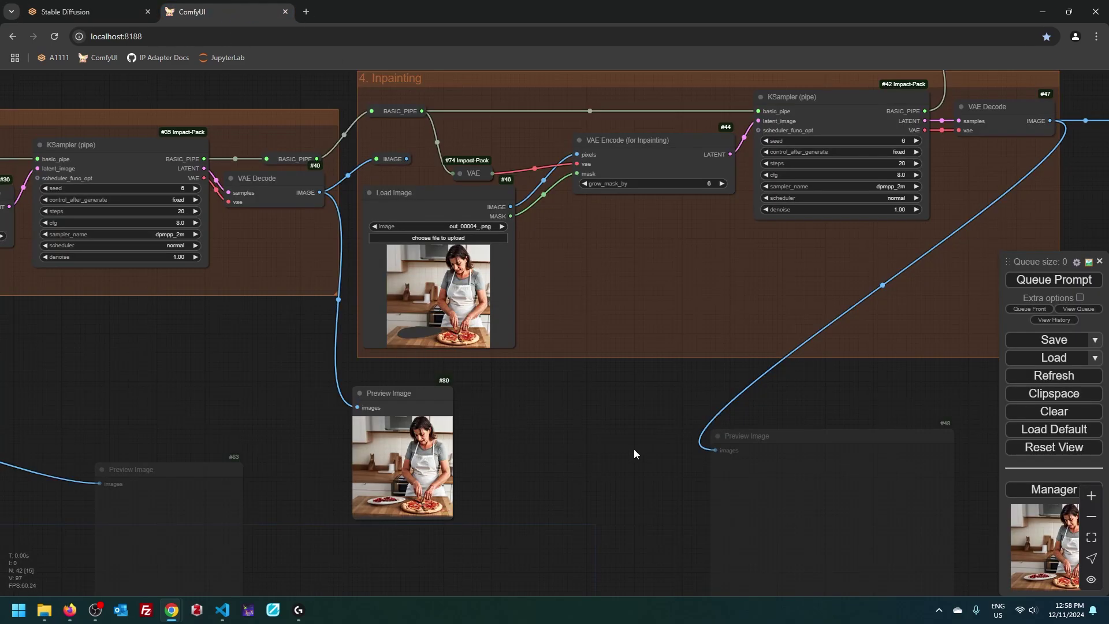
drag(635, 451, 464, 470)
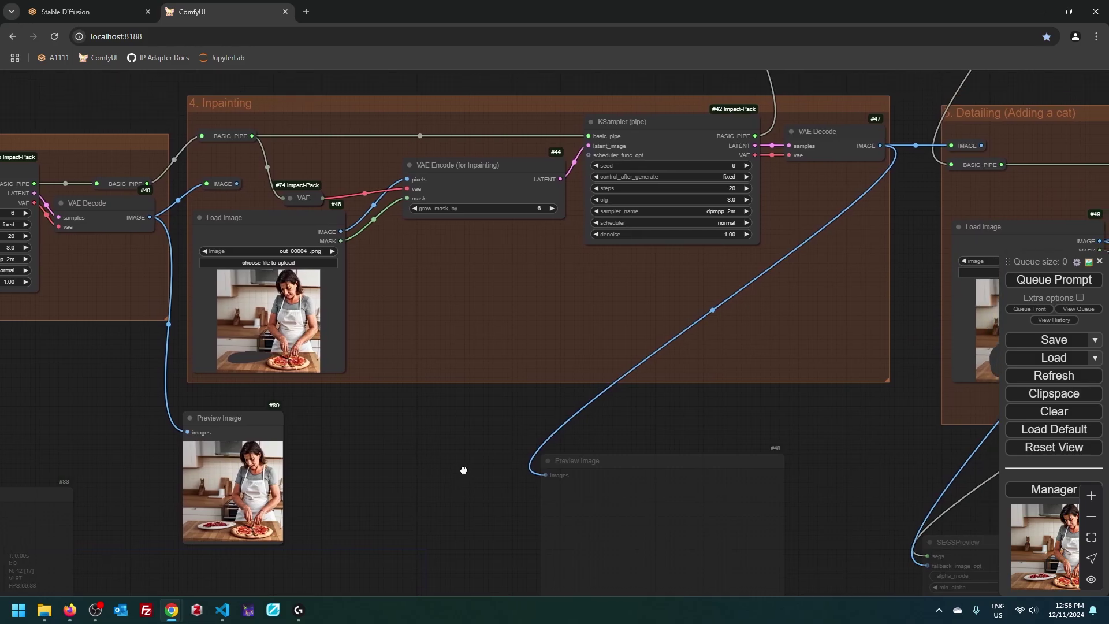
click(717, 234)
text(0)
key(Return)
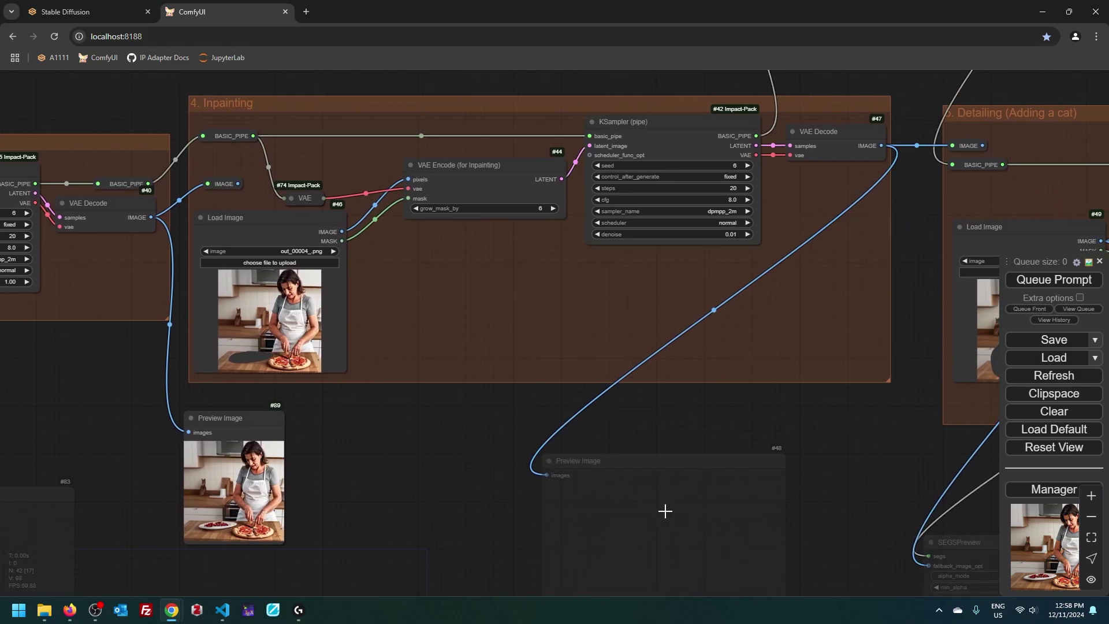
Move the preview showing the grey plate patch up beside the inpainting group.
drag(664, 508, 582, 488)
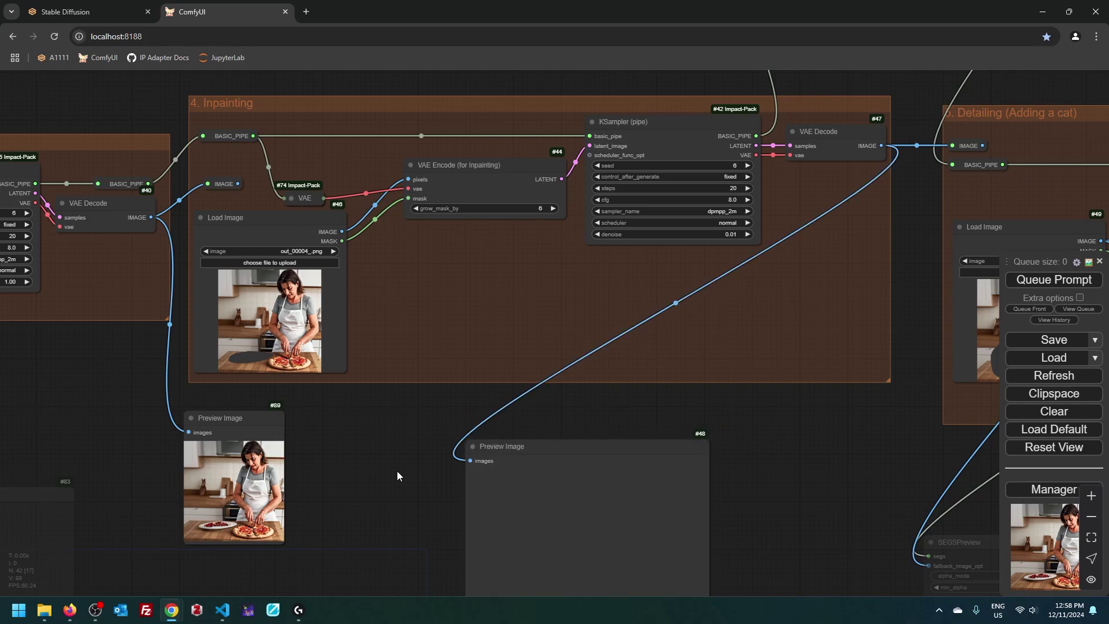
scroll(394, 470, down, 3)
drag(327, 436, 265, 331)
scroll(283, 373, up, 4)
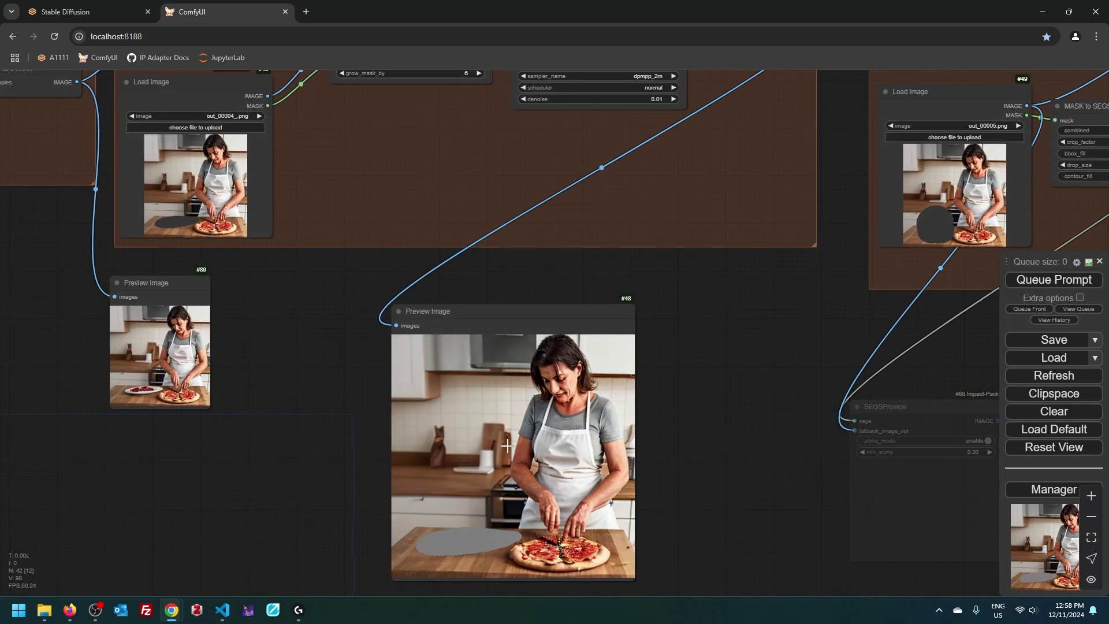
drag(482, 547, 441, 354)
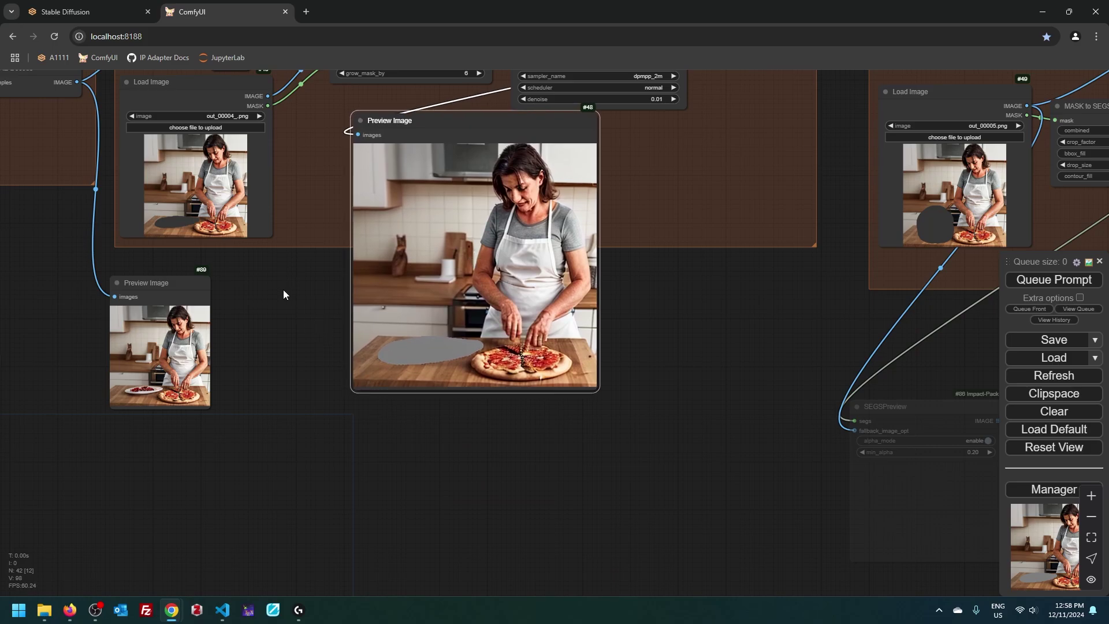
drag(283, 294, 395, 394)
scroll(395, 394, up, 3)
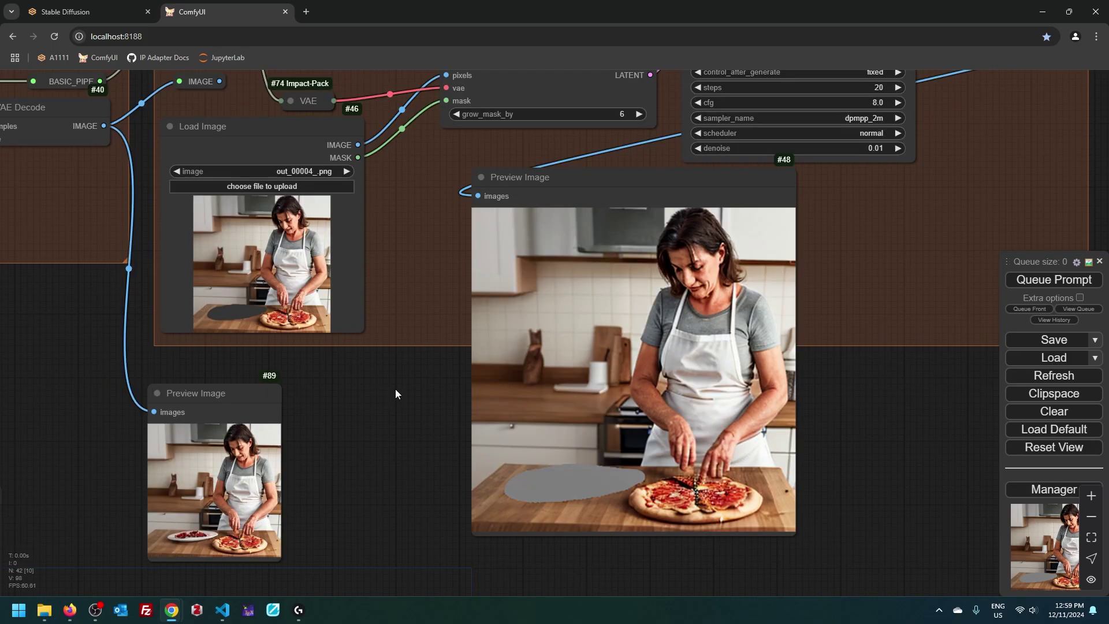
Colour the large preview node and the Load Image node dark red.
click(270, 260)
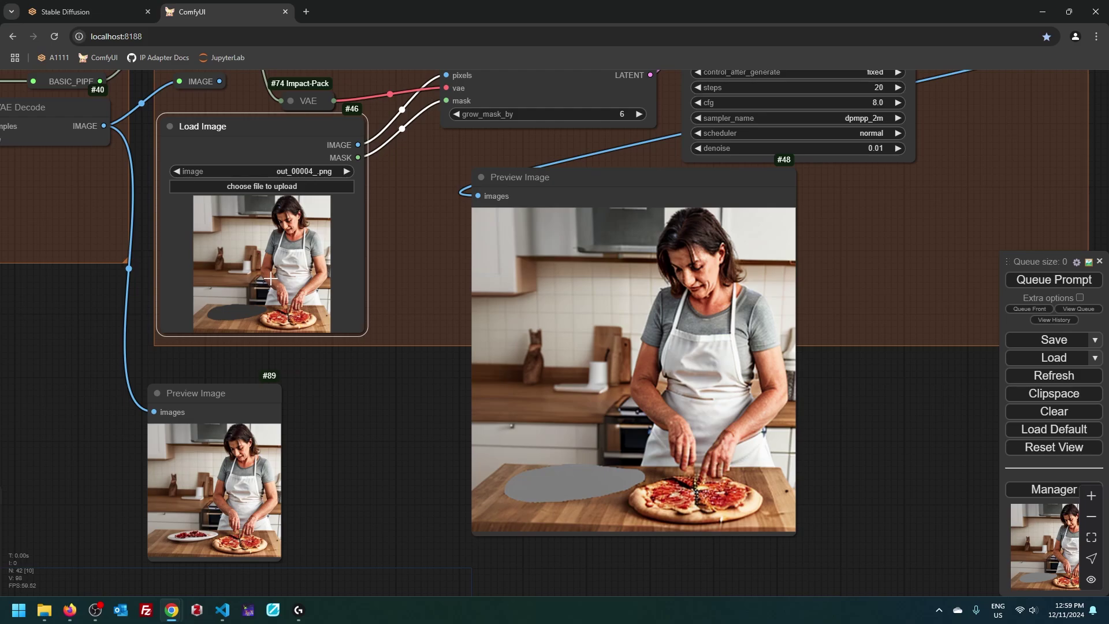
right_click(532, 266)
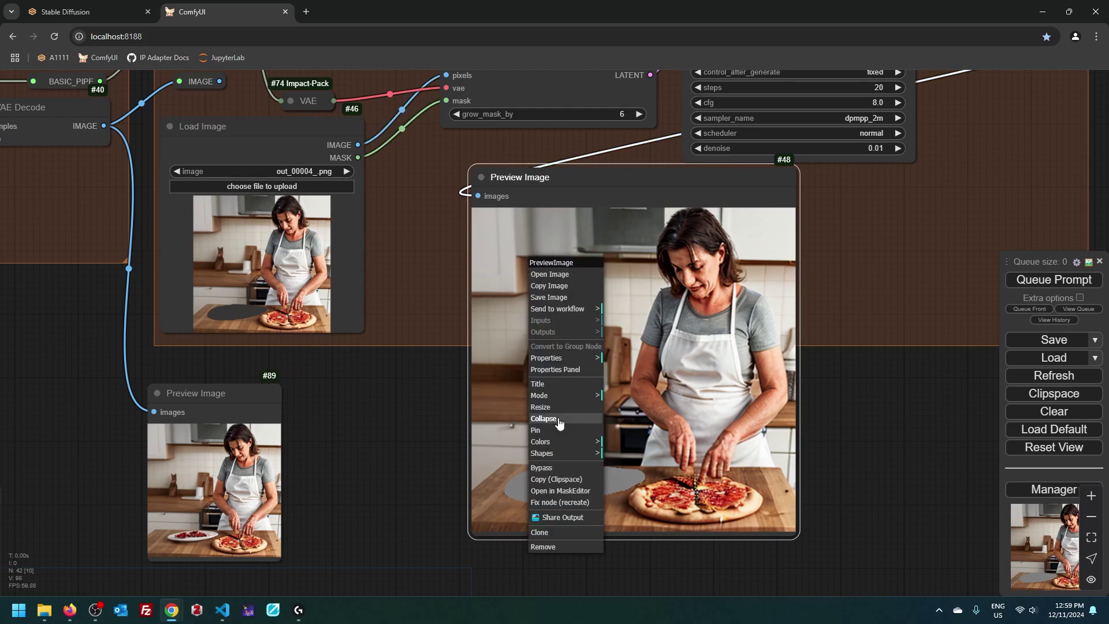
click(625, 450)
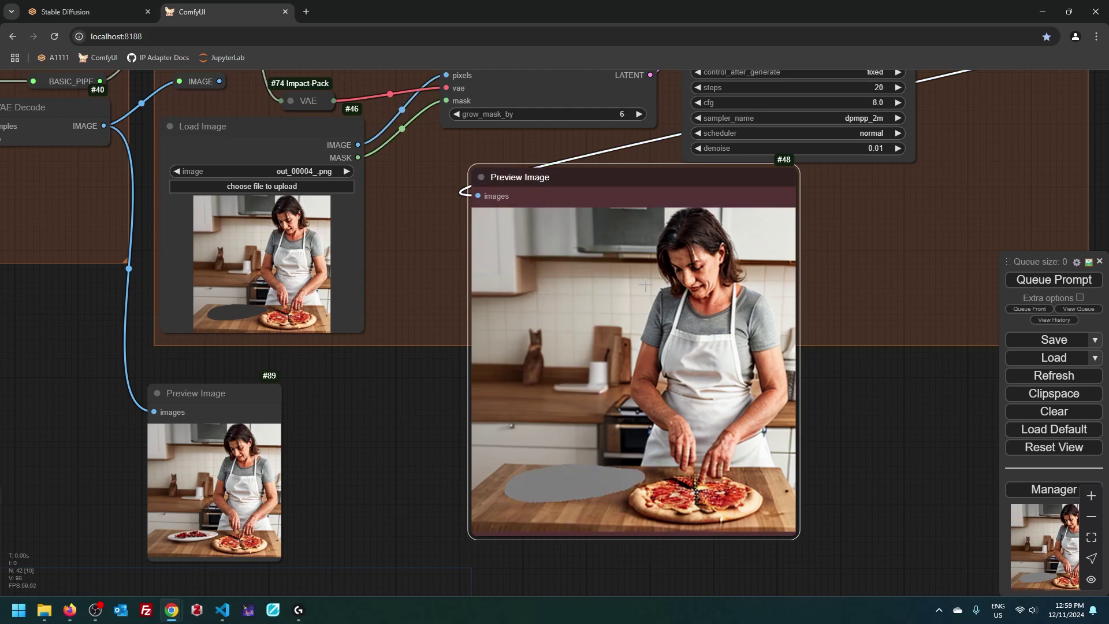
right_click(221, 234)
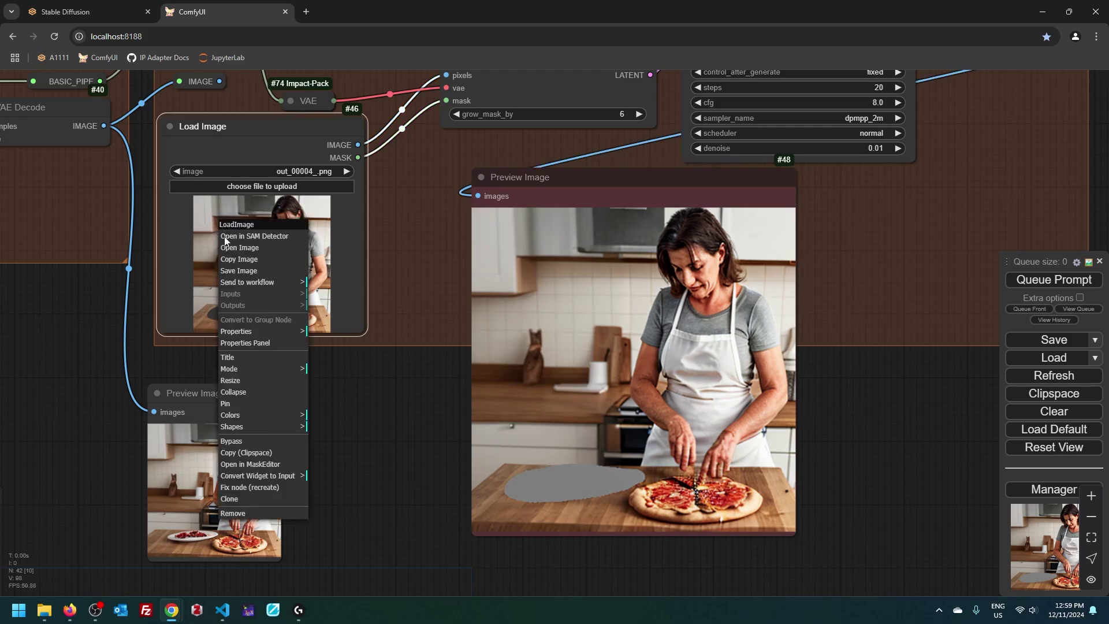
click(268, 415)
click(337, 428)
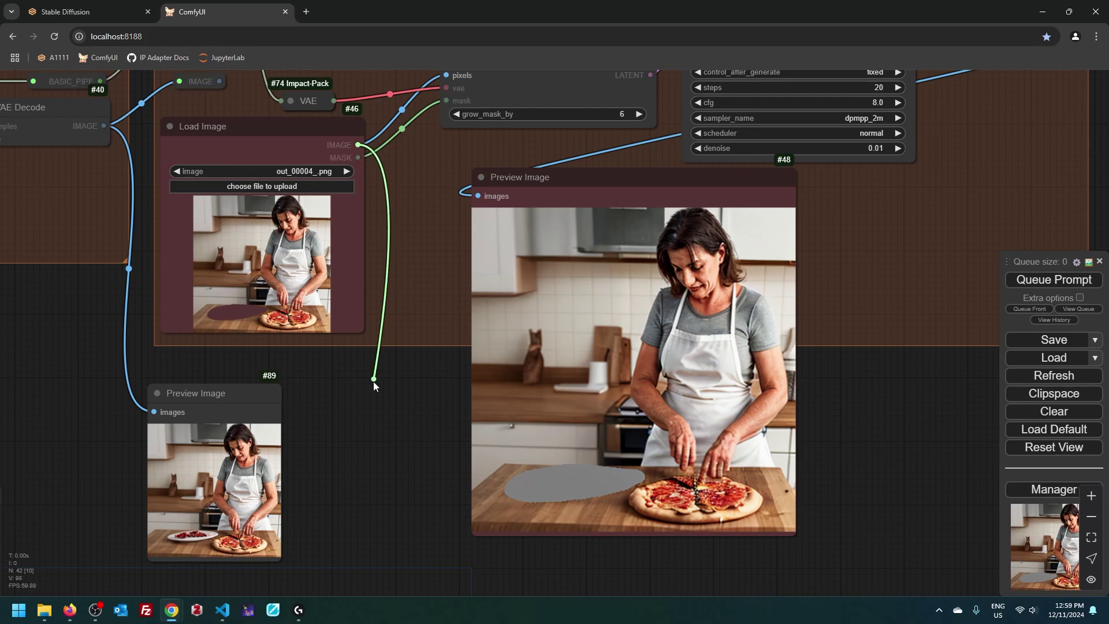
Add a Preview Image fed by Load Image's IMAGE output and run the workflow.
drag(343, 145, 374, 386)
click(392, 180)
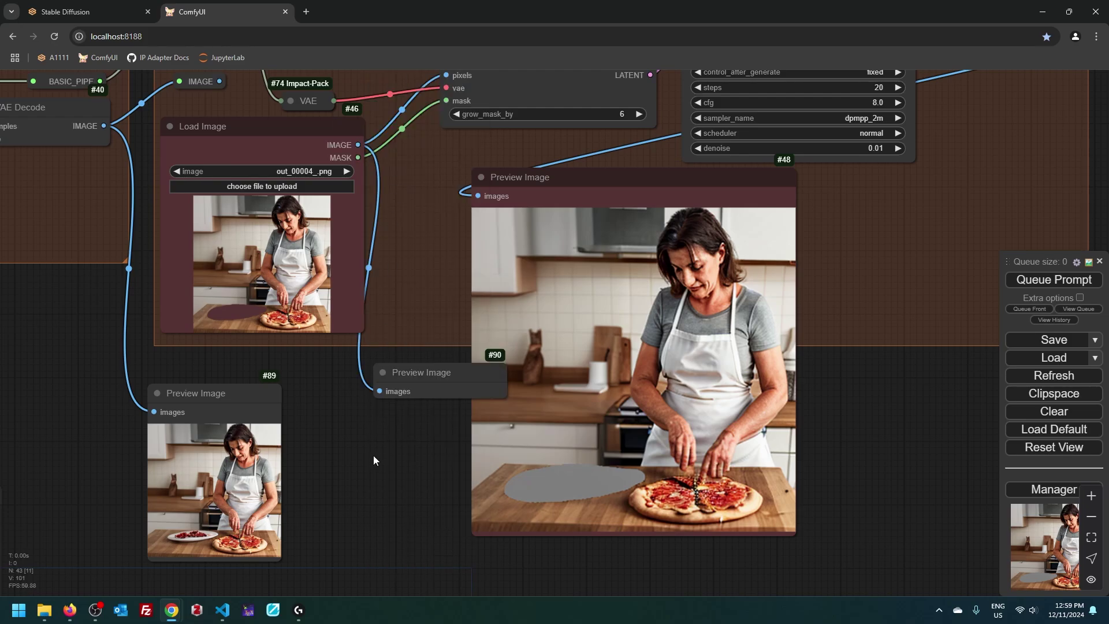
key(ctrl+Return)
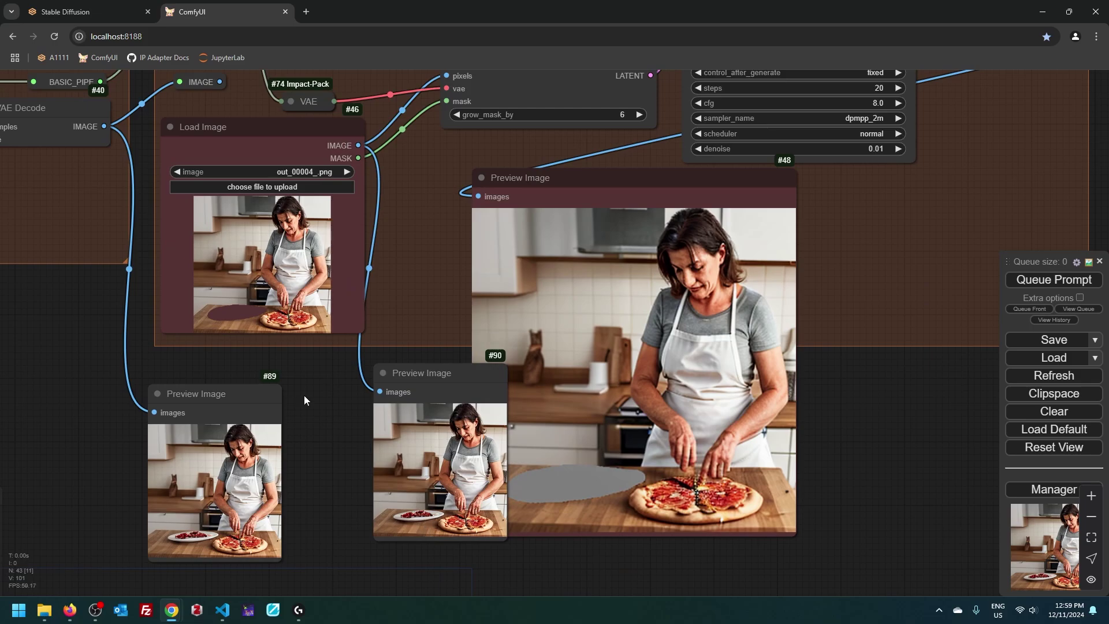
Shift the large preview node further right near the SEGSPreview area.
drag(305, 400, 218, 507)
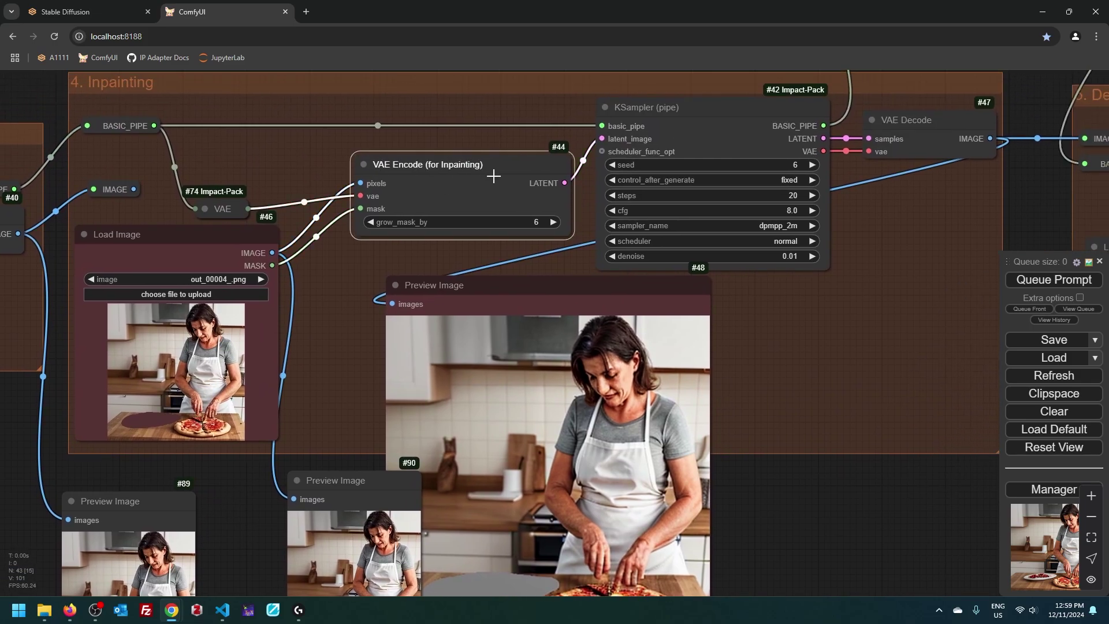
drag(720, 504, 599, 365)
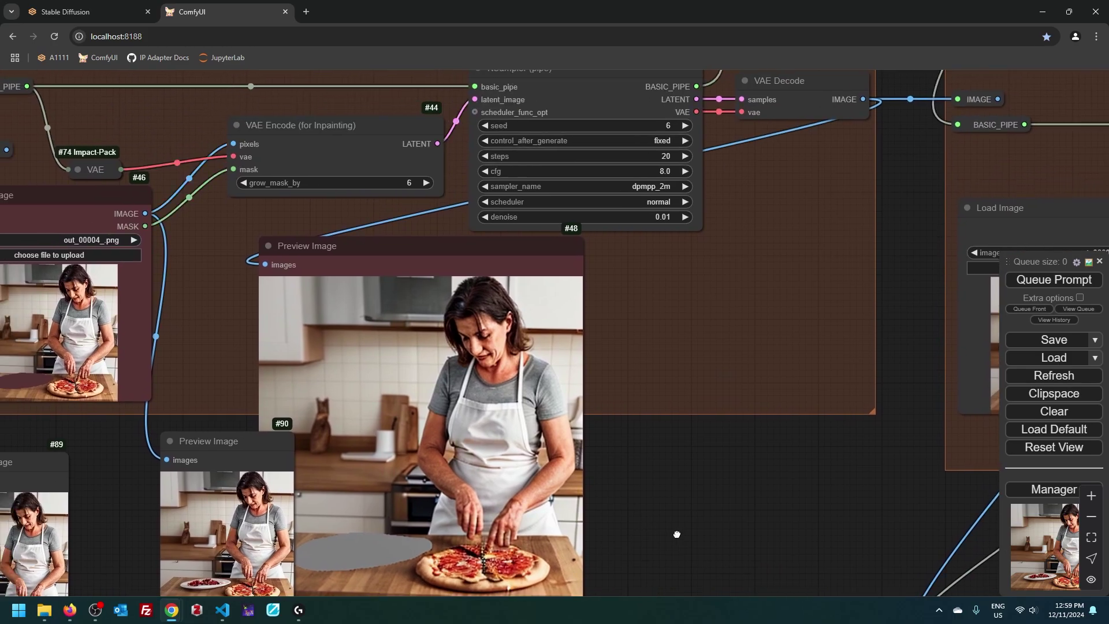
drag(662, 420, 738, 469)
drag(500, 529, 572, 529)
click(786, 508)
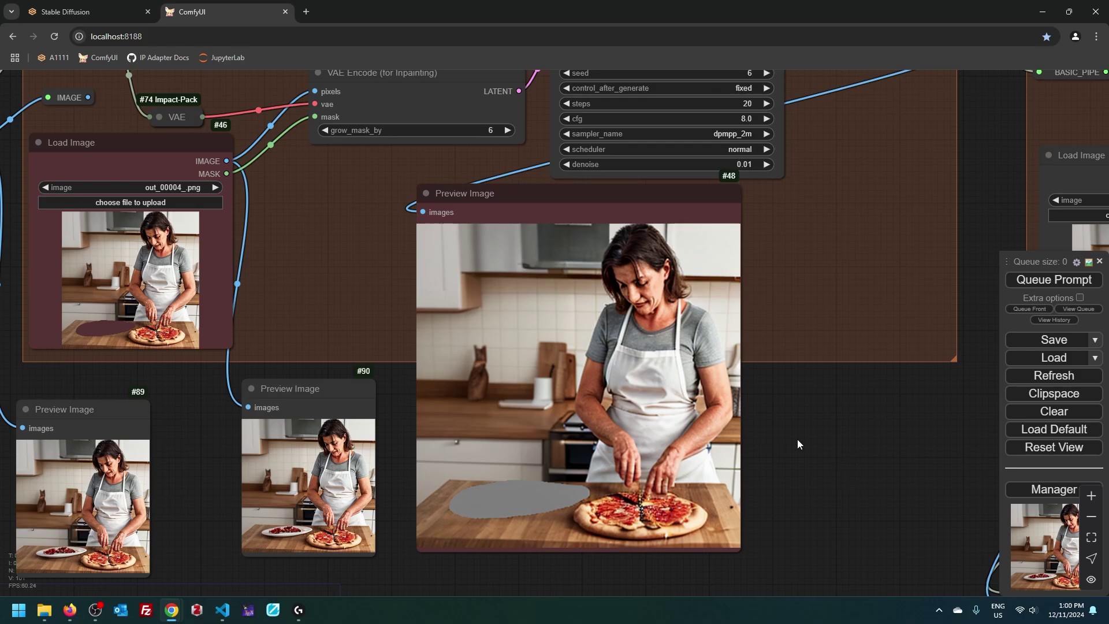
scroll(799, 441, down, 3)
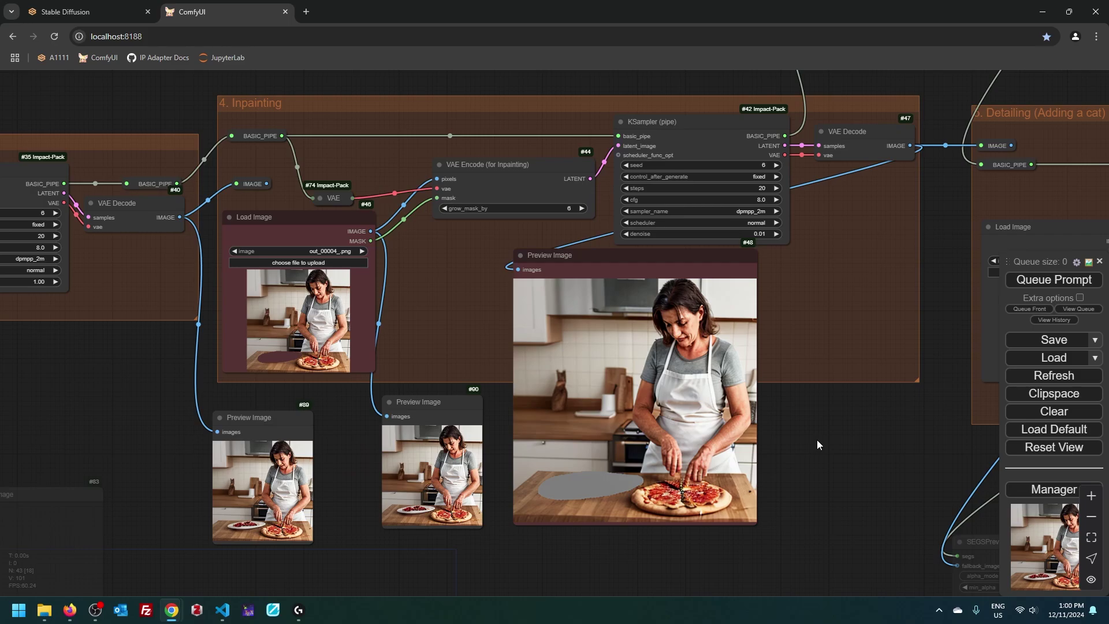
Rerun the A1111 inpaint with masked content set to fill.
click(58, 6)
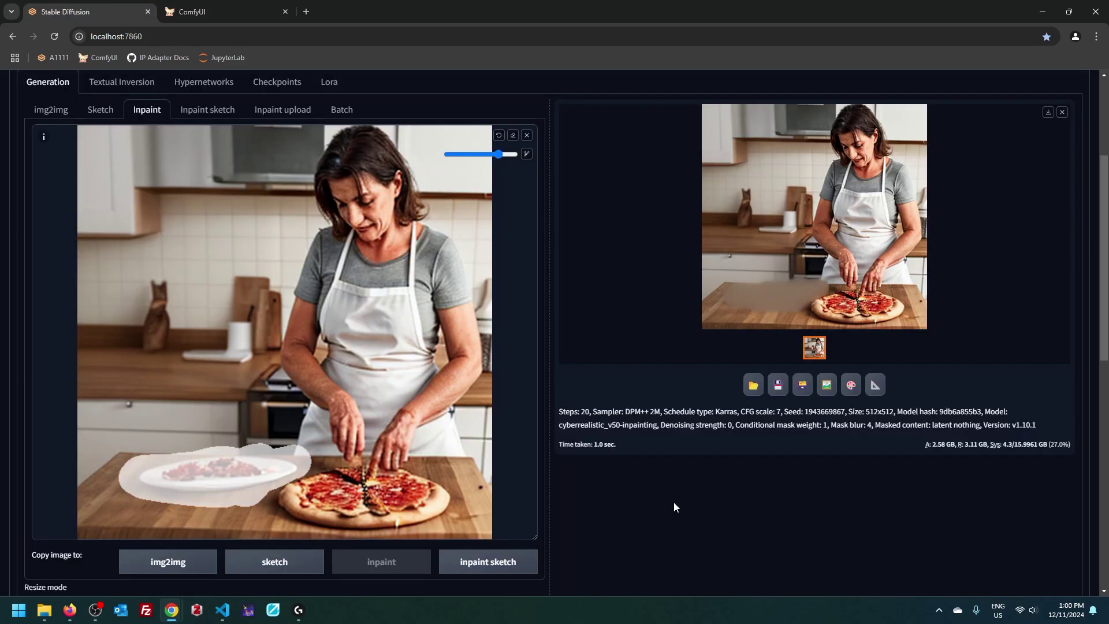
scroll(674, 503, down, 6)
click(35, 372)
scroll(634, 541, up, 1)
scroll(636, 534, up, 3)
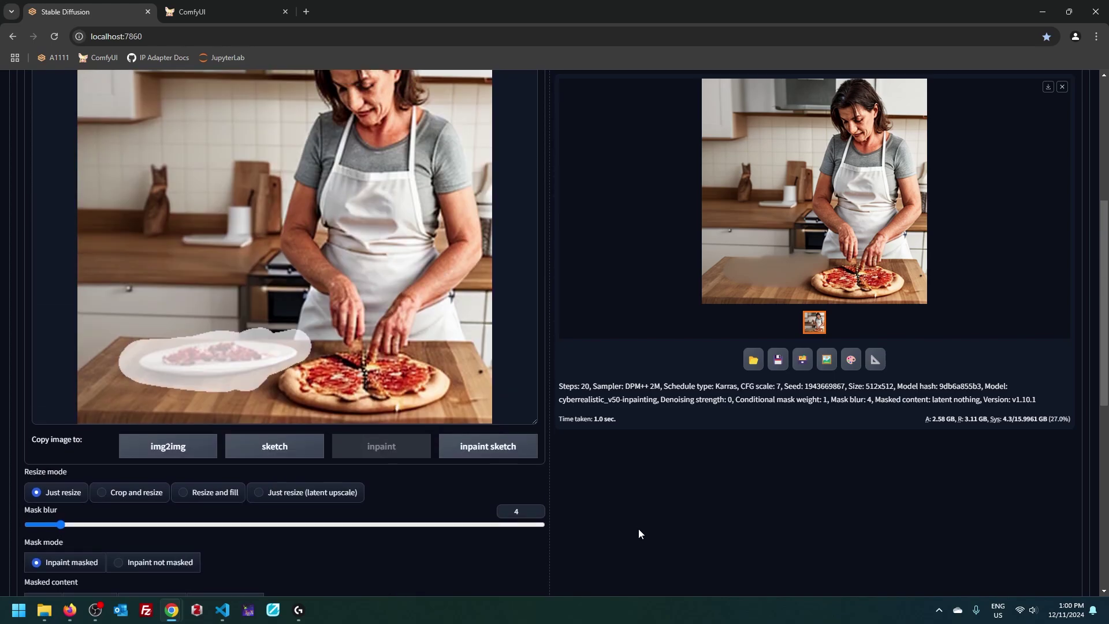
key(ctrl+Return)
scroll(639, 529, up, 3)
scroll(635, 529, down, 2)
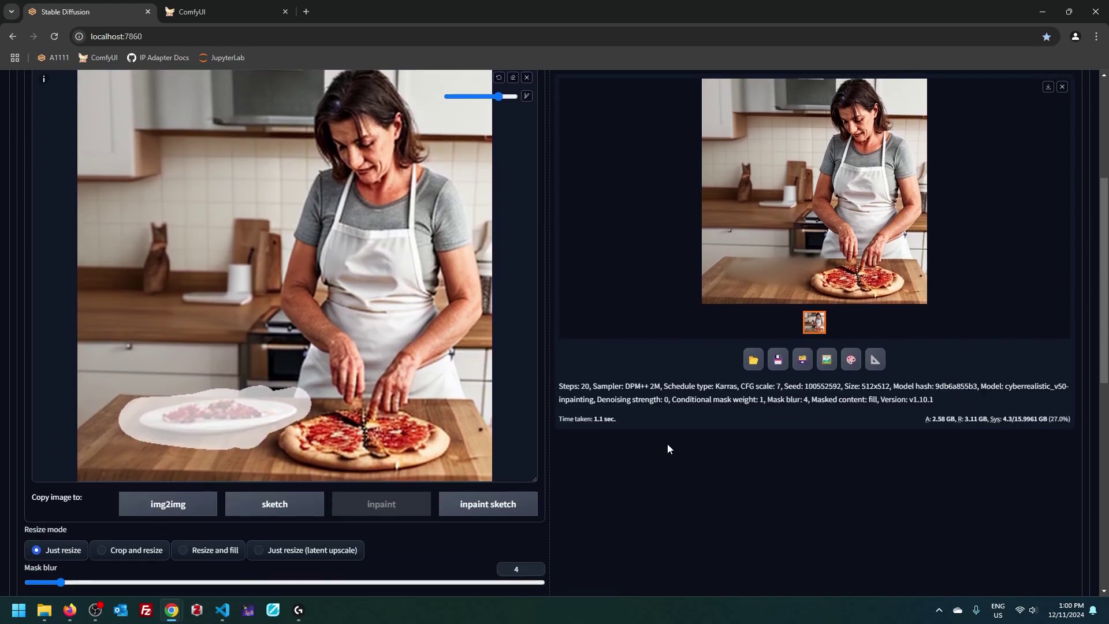
Rerun the A1111 inpaint with masked content set to original.
click(199, 7)
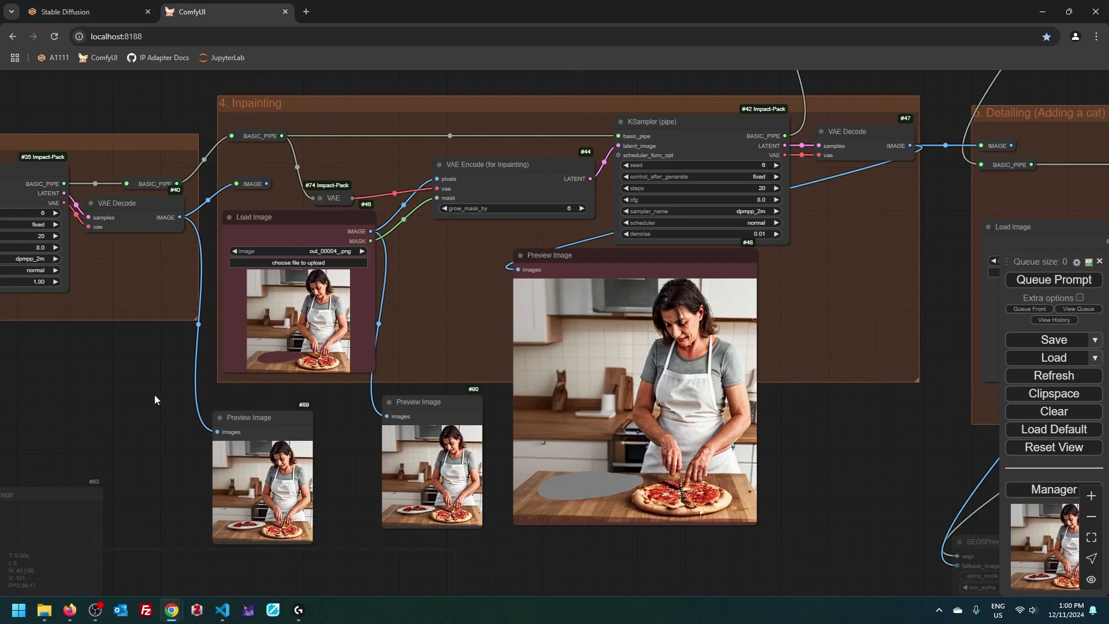
click(104, 7)
scroll(539, 485, down, 4)
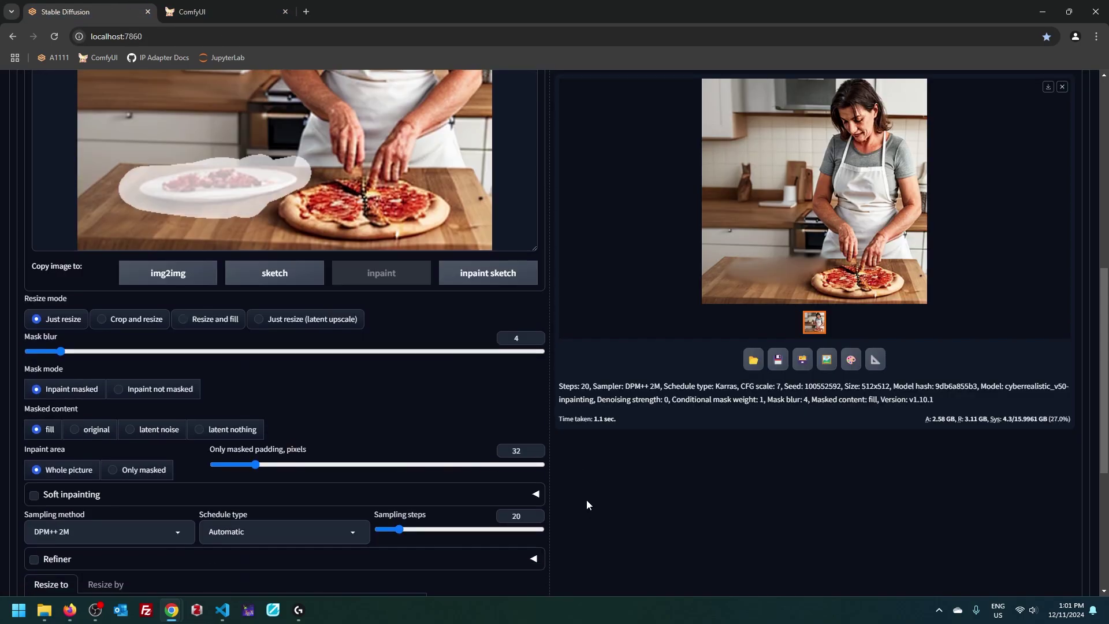
click(89, 430)
key(ctrl+Return)
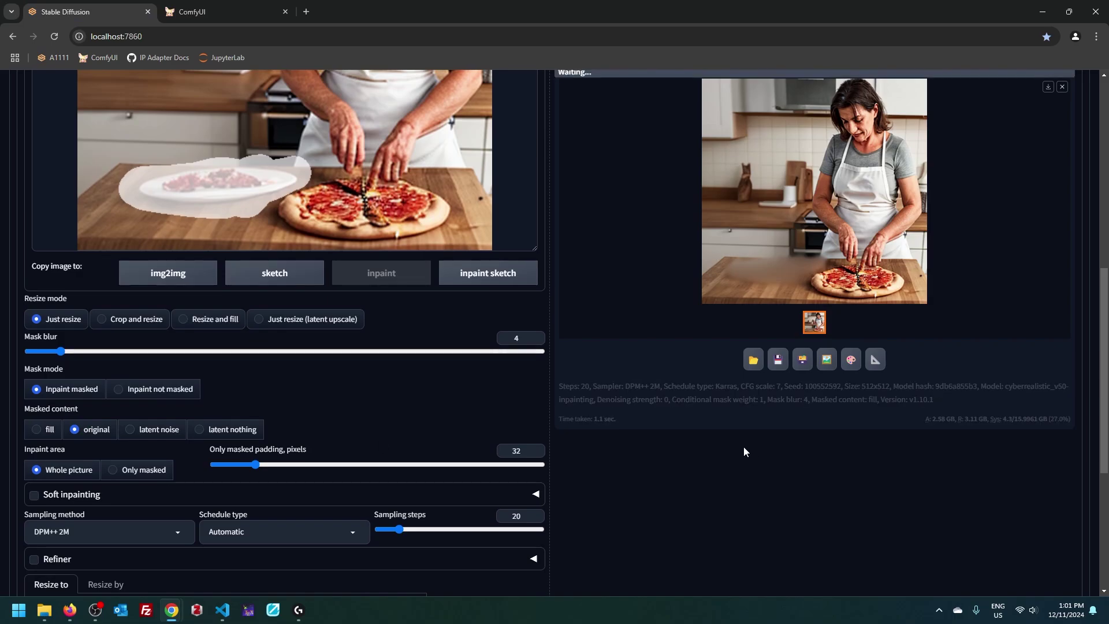
scroll(744, 451, up, 3)
scroll(727, 428, up, 2)
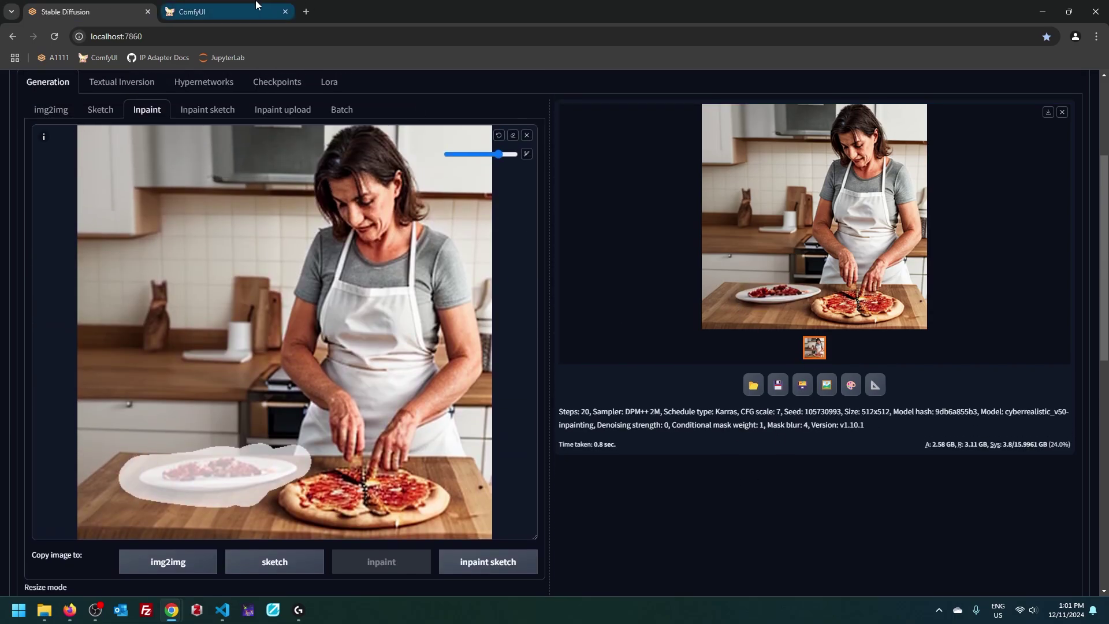
click(202, 7)
key(ctrl+shift+Tab)
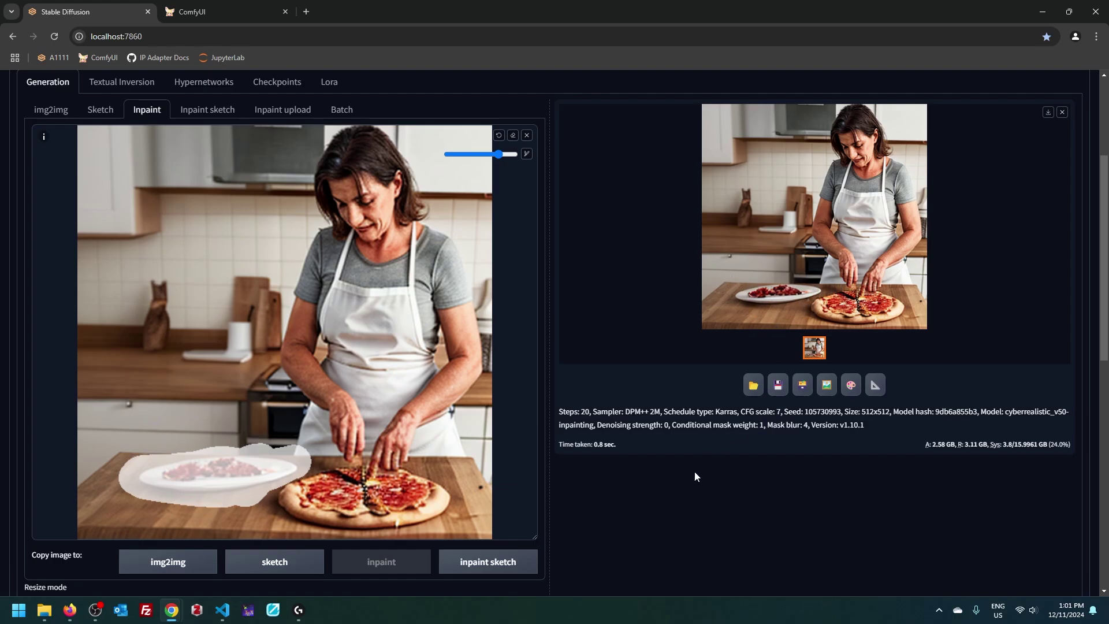
Add a Set Latent Noise Mask node from the latent > inpaint menu.
click(213, 10)
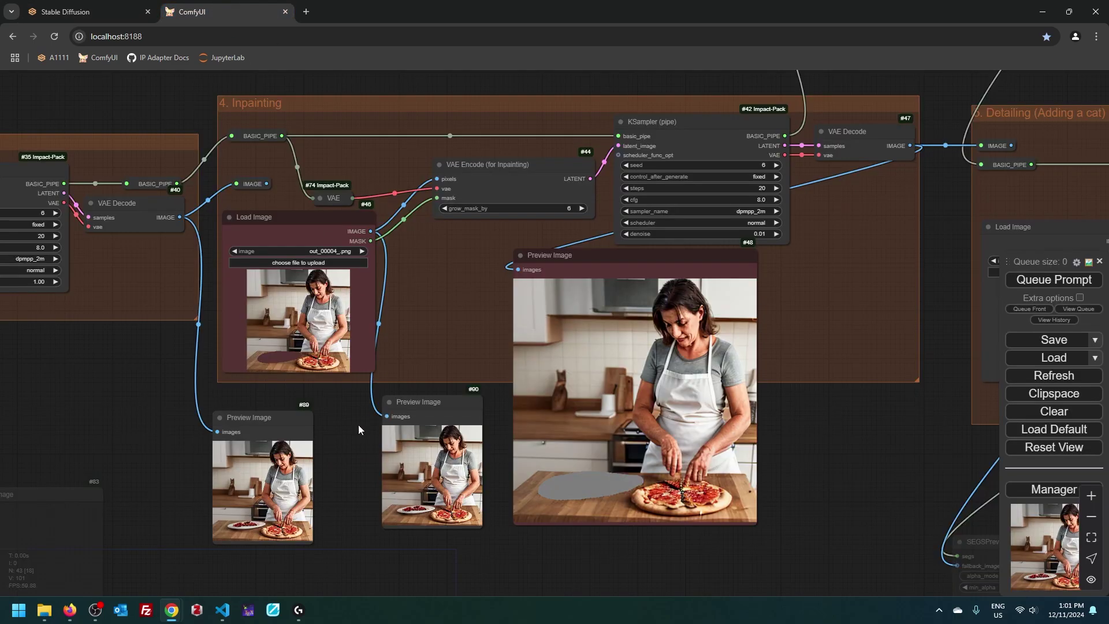
drag(355, 428, 347, 226)
right_click(477, 302)
click(478, 304)
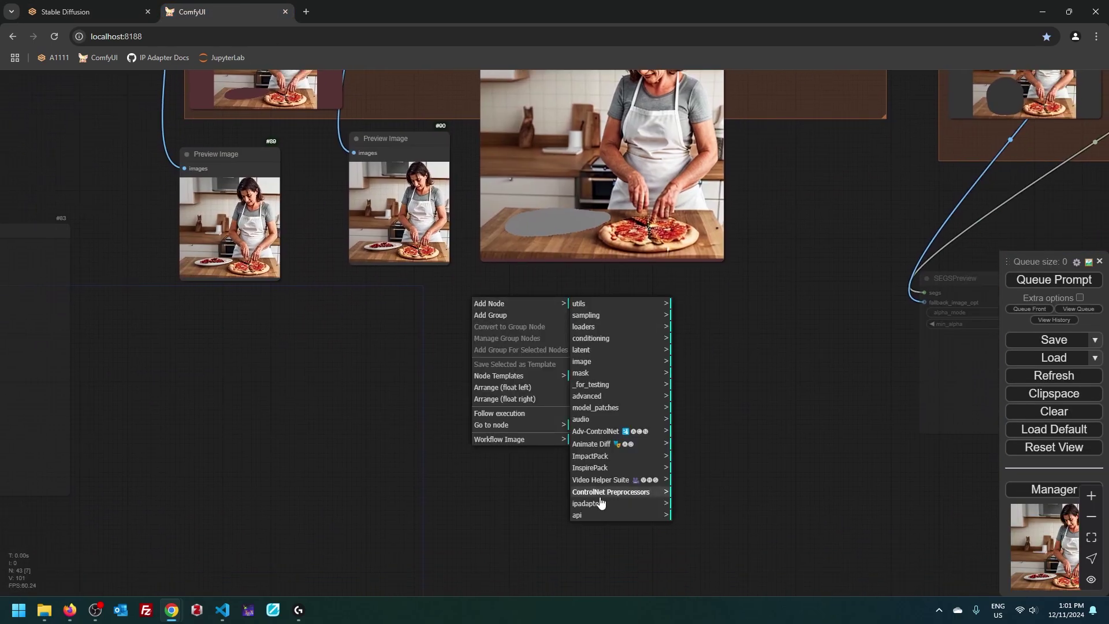
click(611, 350)
click(688, 303)
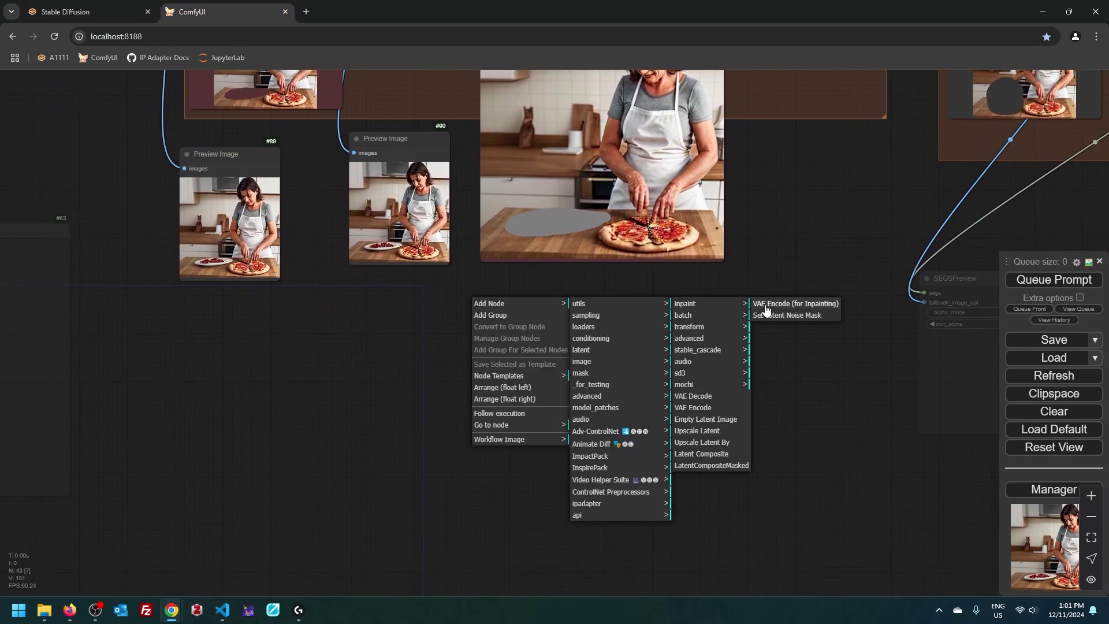
click(831, 321)
Add a VAE Encode of the loaded image, wiring its latent and the mask into Set Latent Noise Mask.
drag(796, 195, 796, 377)
scroll(796, 376, down, 2)
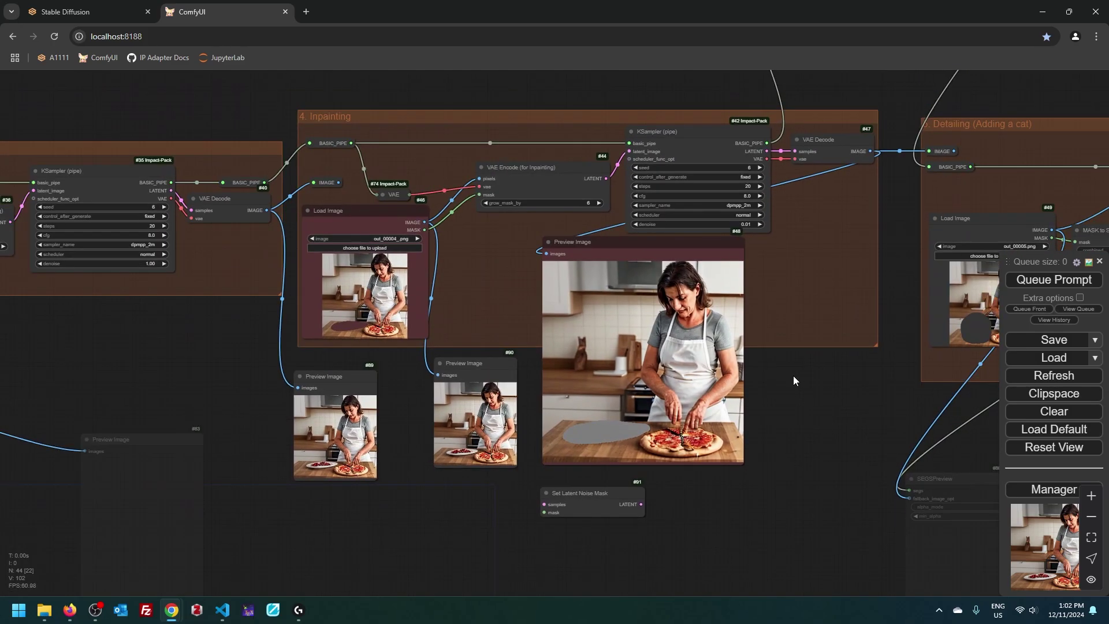
drag(475, 420, 428, 453)
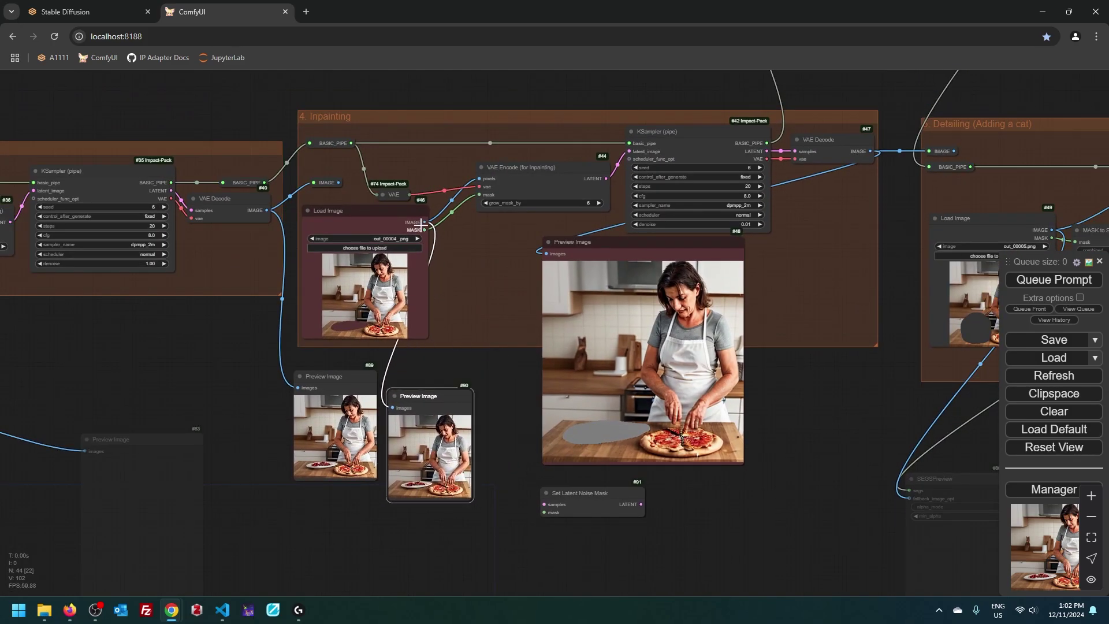
drag(424, 229, 487, 372)
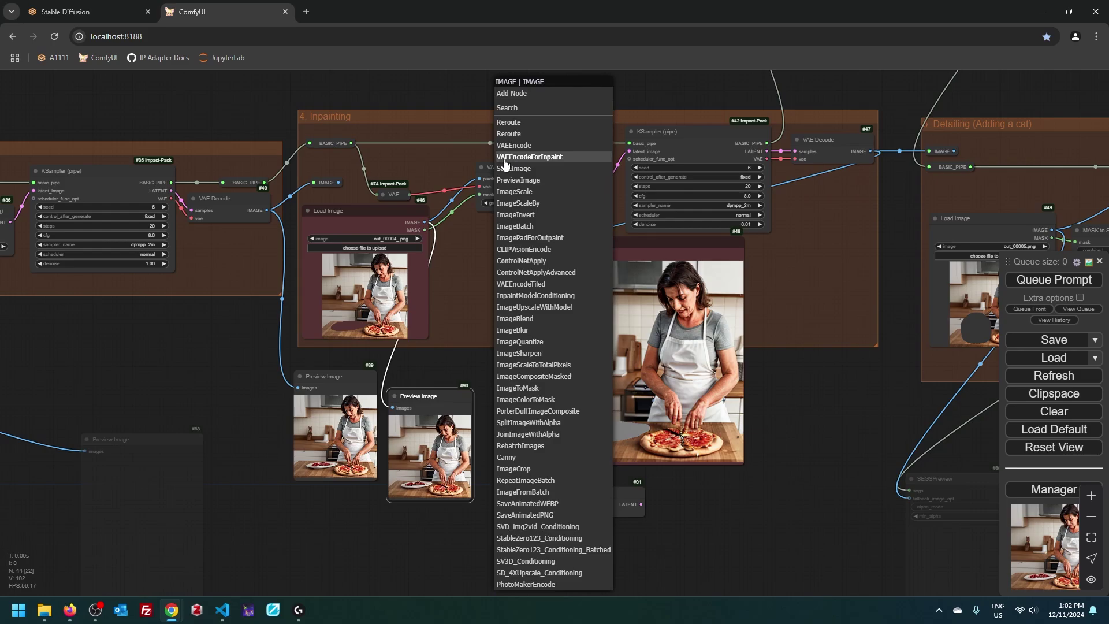
click(559, 146)
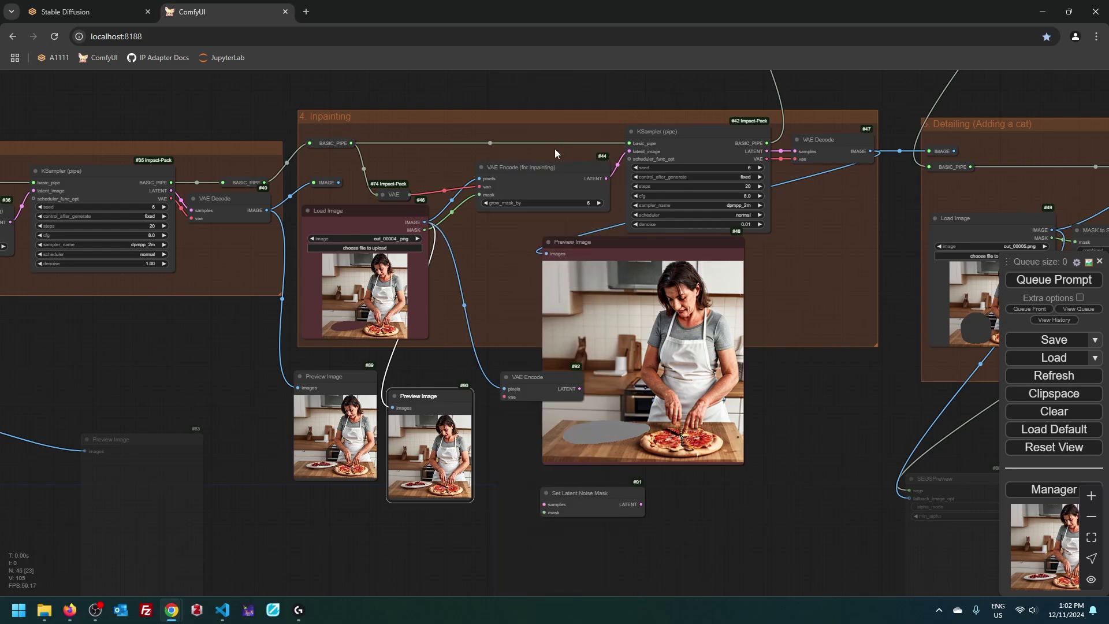
drag(580, 389, 543, 497)
drag(538, 376, 492, 364)
drag(581, 493, 559, 301)
mouse_move(420, 230)
mouse_down()
mouse_move(523, 320)
mouse_move(628, 498)
mouse_up()
click(389, 194)
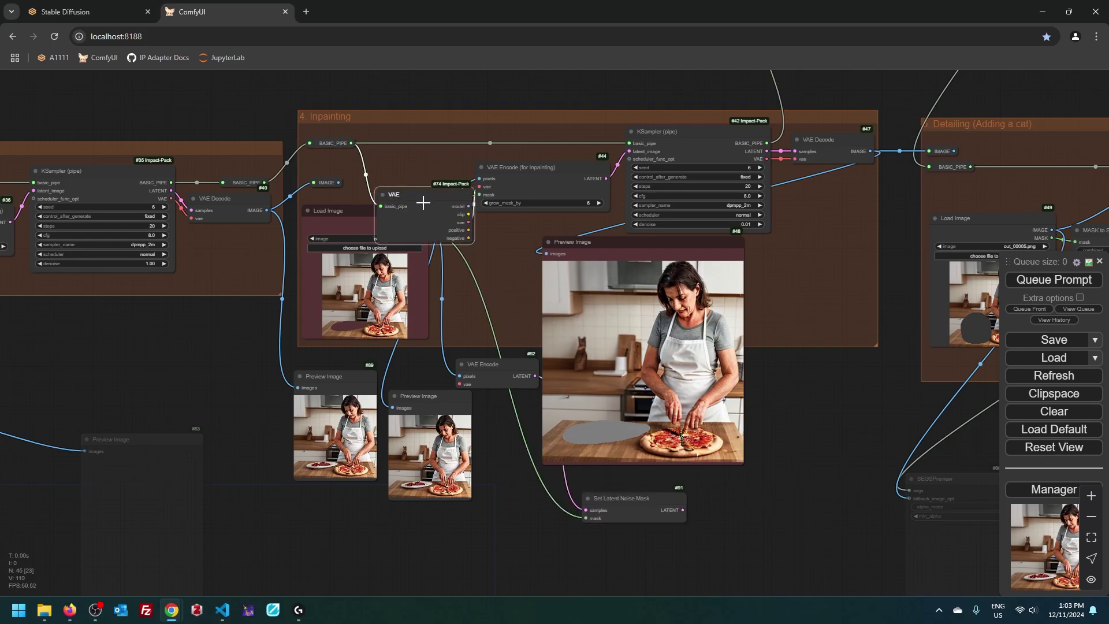
Paste copies of the KSampler (pipe), VAE Decode and Preview Image nodes.
click(383, 195)
drag(555, 242, 803, 211)
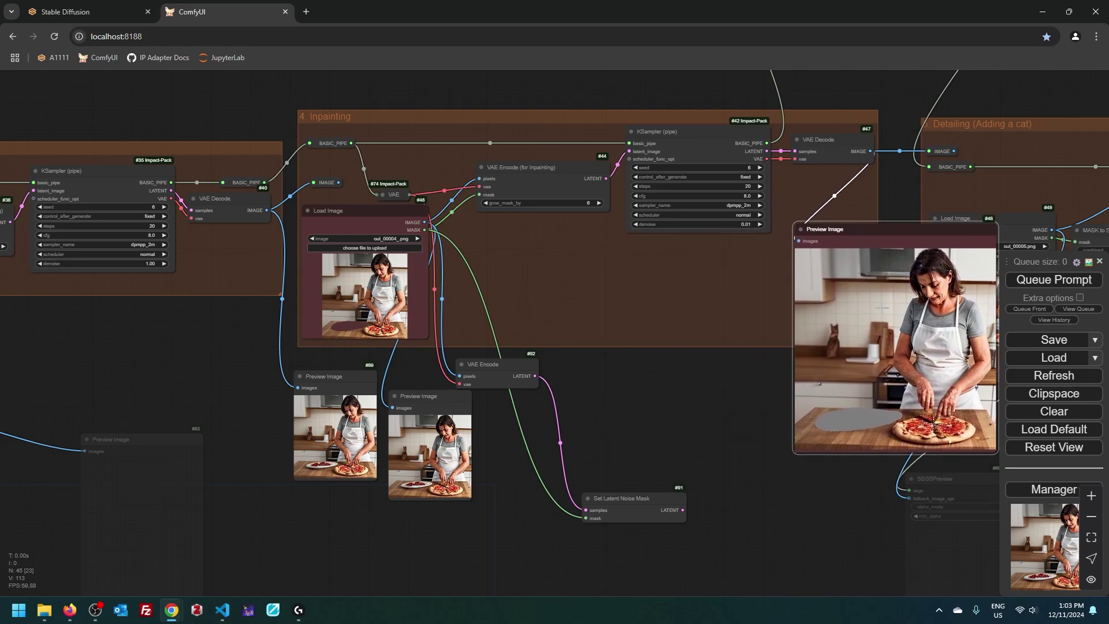
click(713, 127)
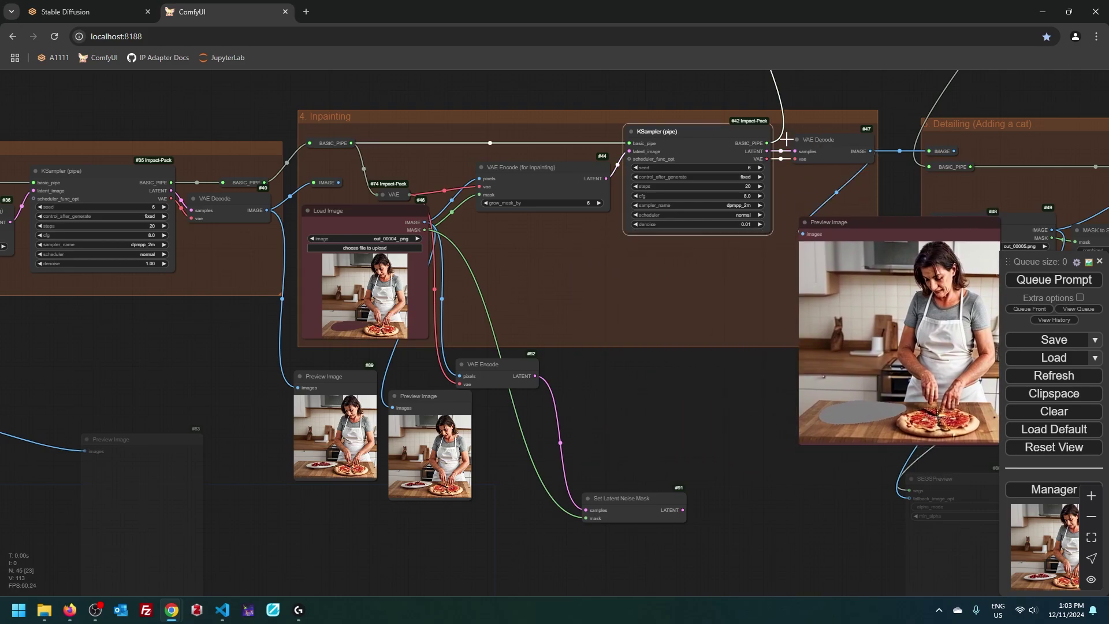
click(821, 141)
click(861, 223)
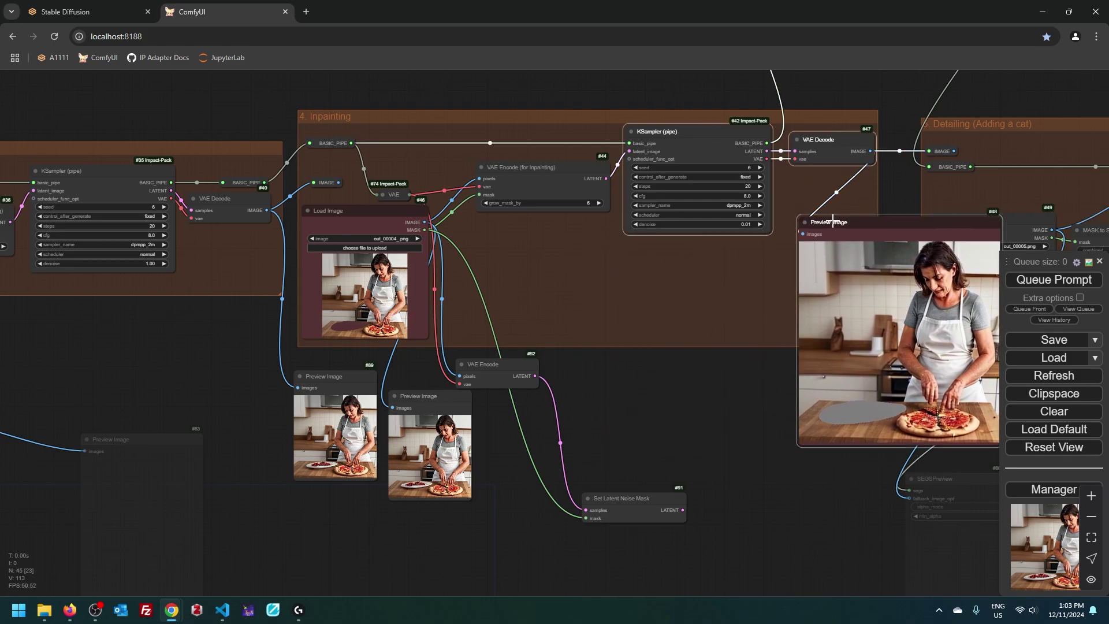
drag(719, 468, 710, 244)
key(ctrl+v)
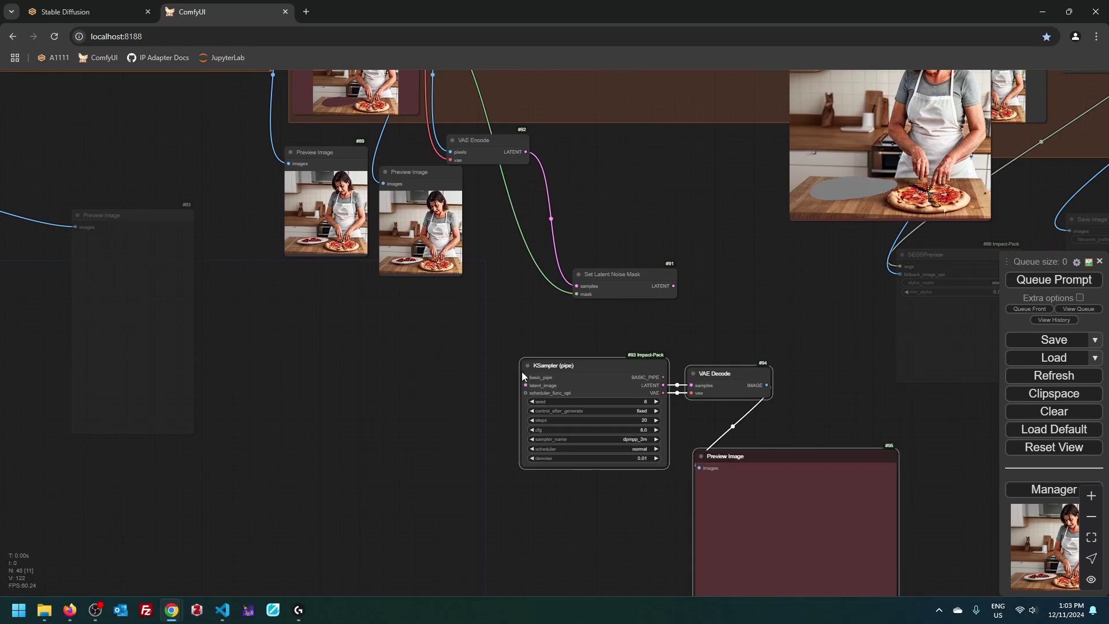
drag(745, 457, 765, 460)
Feed the noise-masked latent into the new sampler, run it, and place its preview below the original.
drag(674, 286, 545, 389)
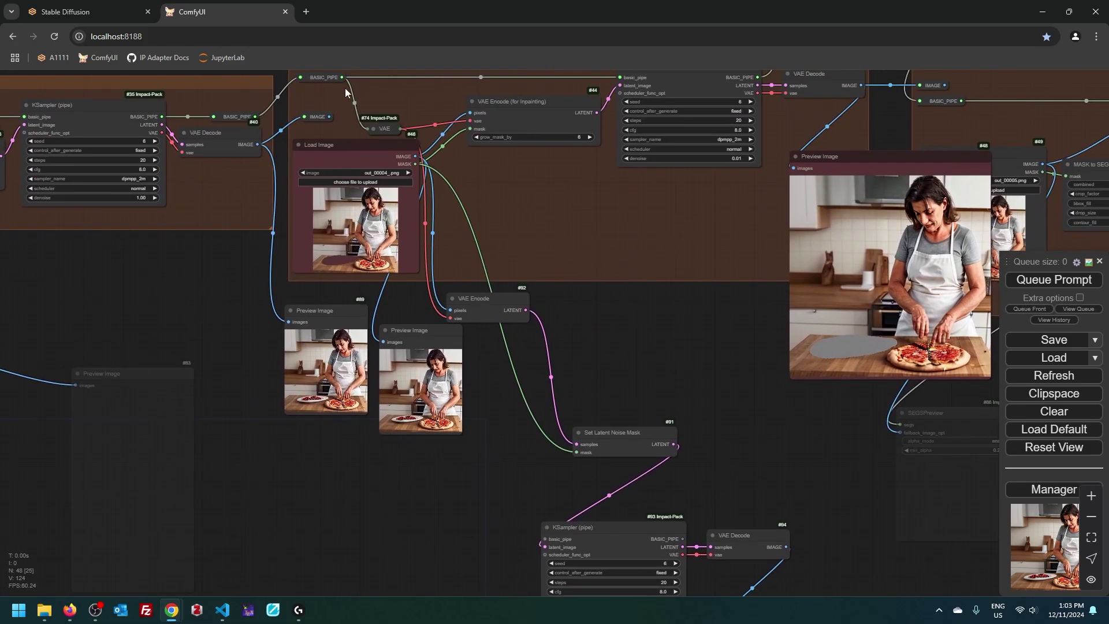
key(ctrl+Return)
drag(759, 465, 643, 318)
mouse_move(677, 466)
mouse_down()
mouse_move(773, 306)
mouse_move(773, 241)
mouse_up()
drag(618, 187, 433, 300)
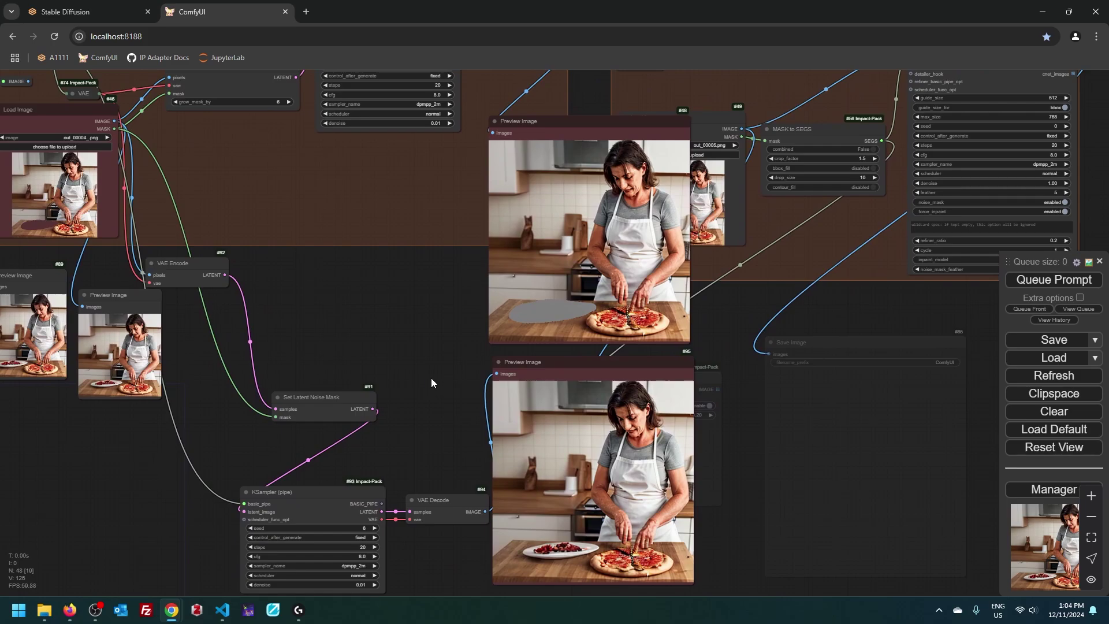
scroll(409, 299, down, 3)
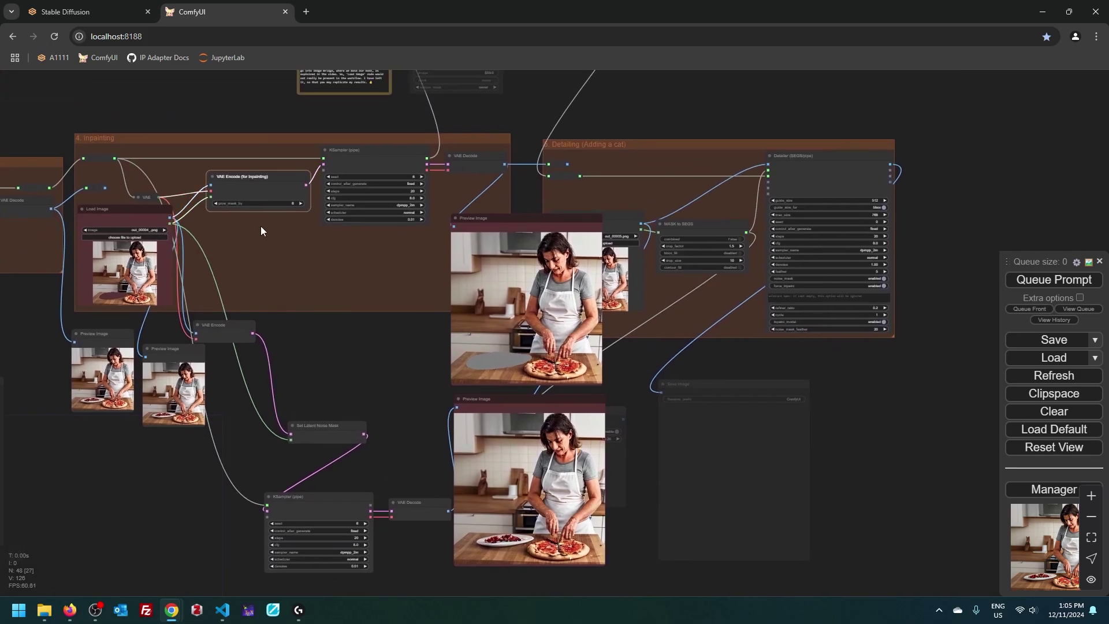
scroll(259, 178, up, 3)
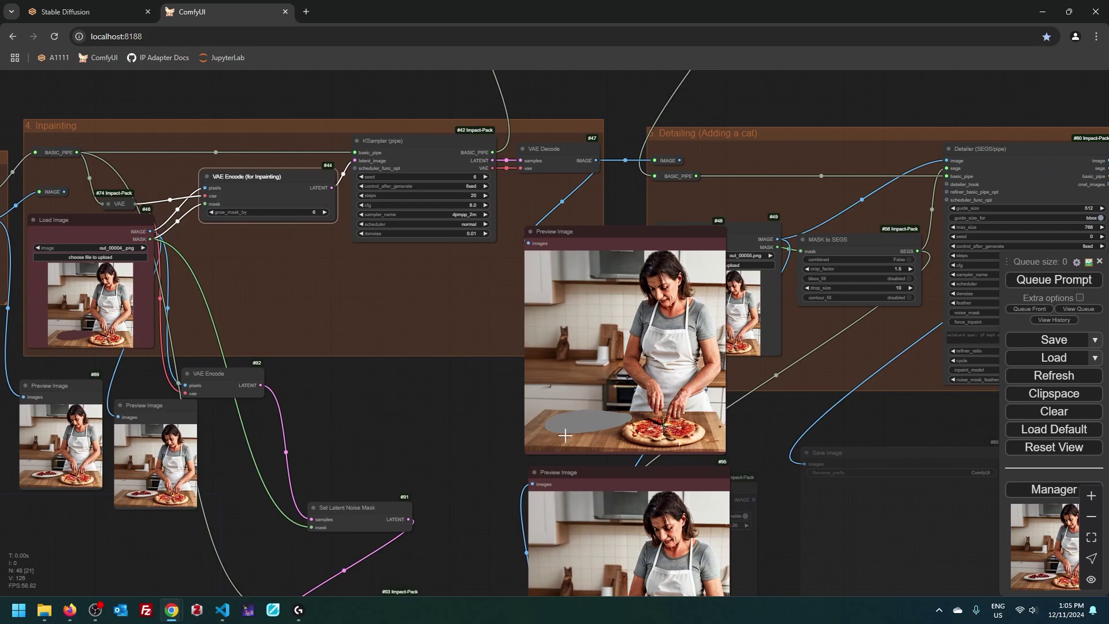
drag(463, 465, 414, 420)
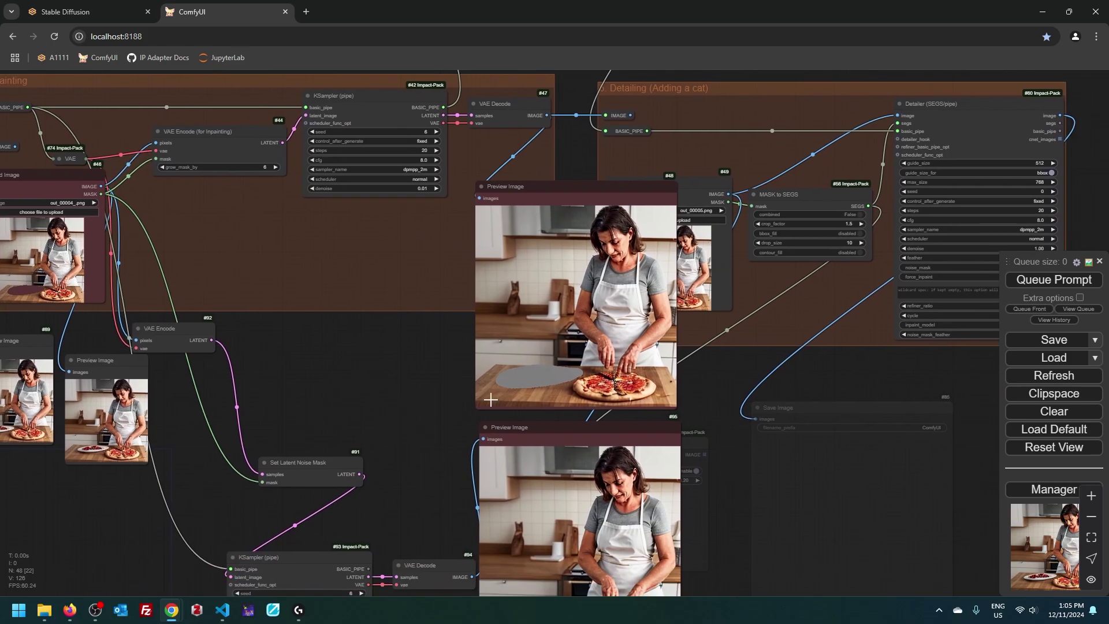
Review A1111's Masked content (original) and Inpaint area (whole picture) settings.
click(87, 14)
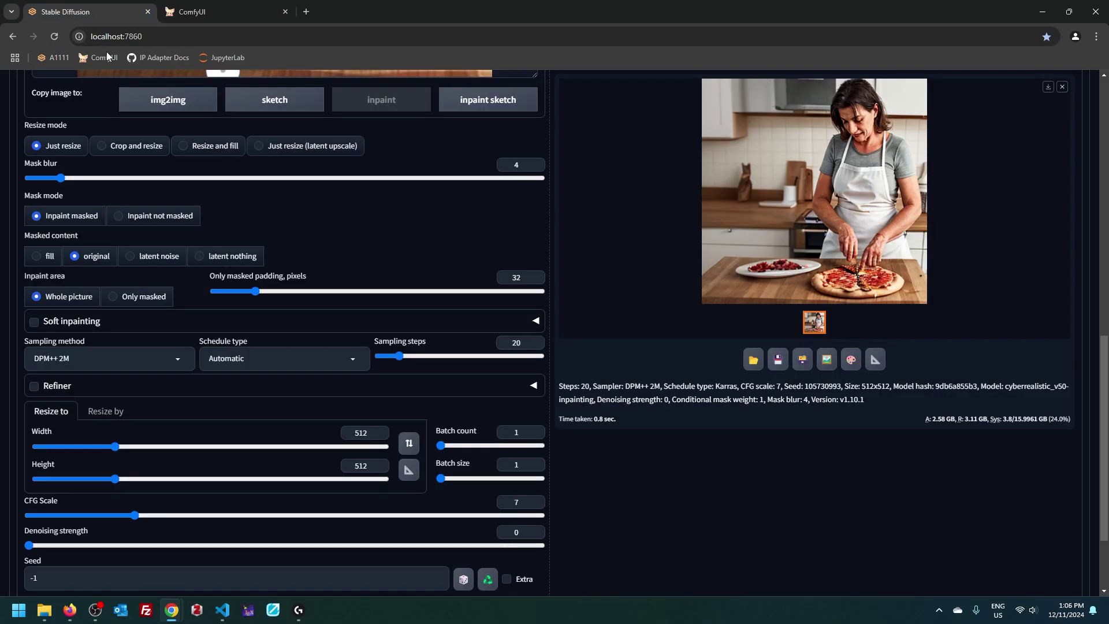
scroll(695, 473, up, 2)
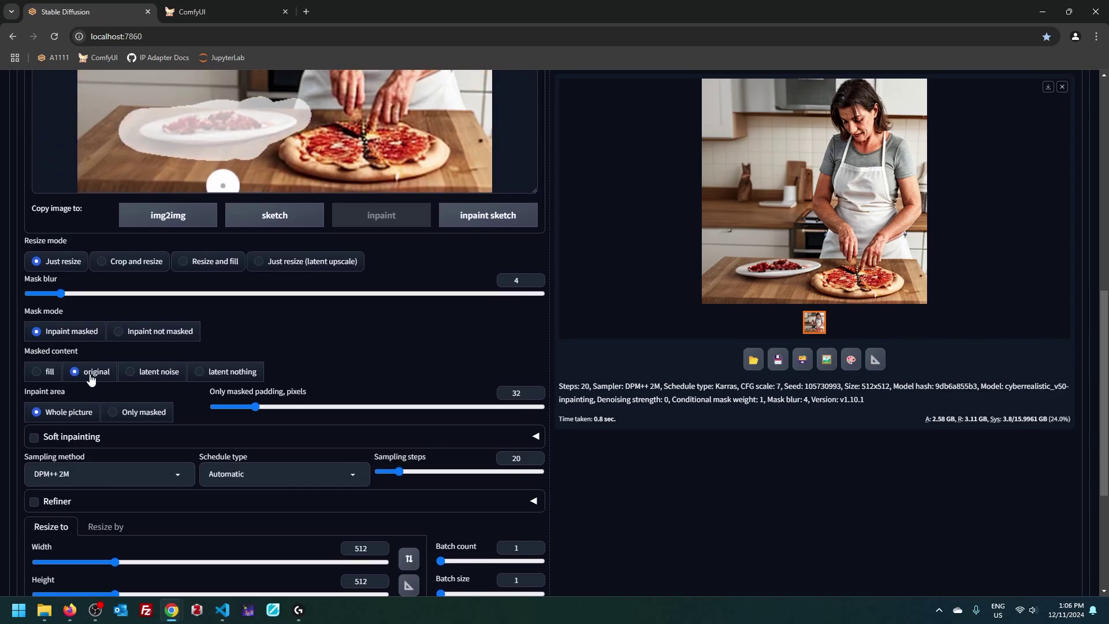
scroll(16, 334, down, 1)
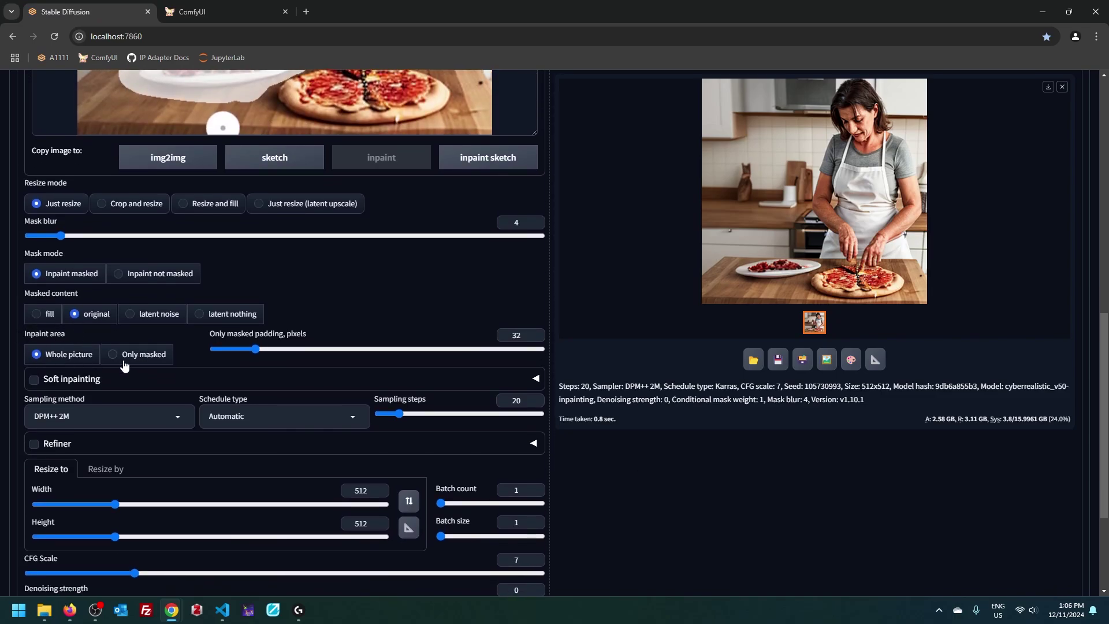
scroll(594, 529, up, 10)
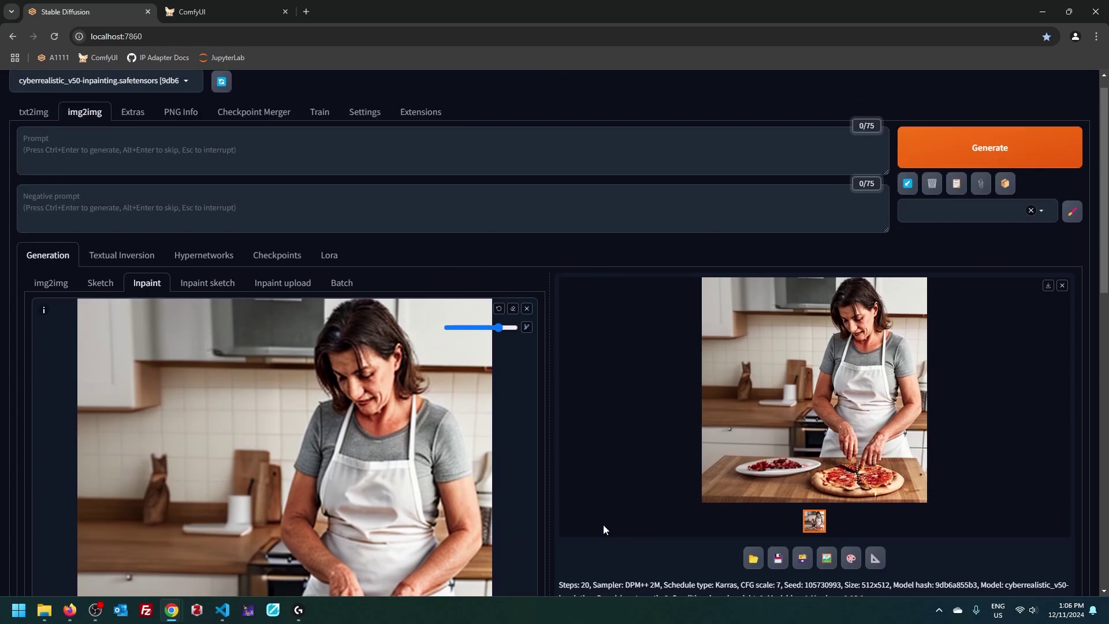
scroll(681, 429, down, 4)
scroll(547, 389, down, 2)
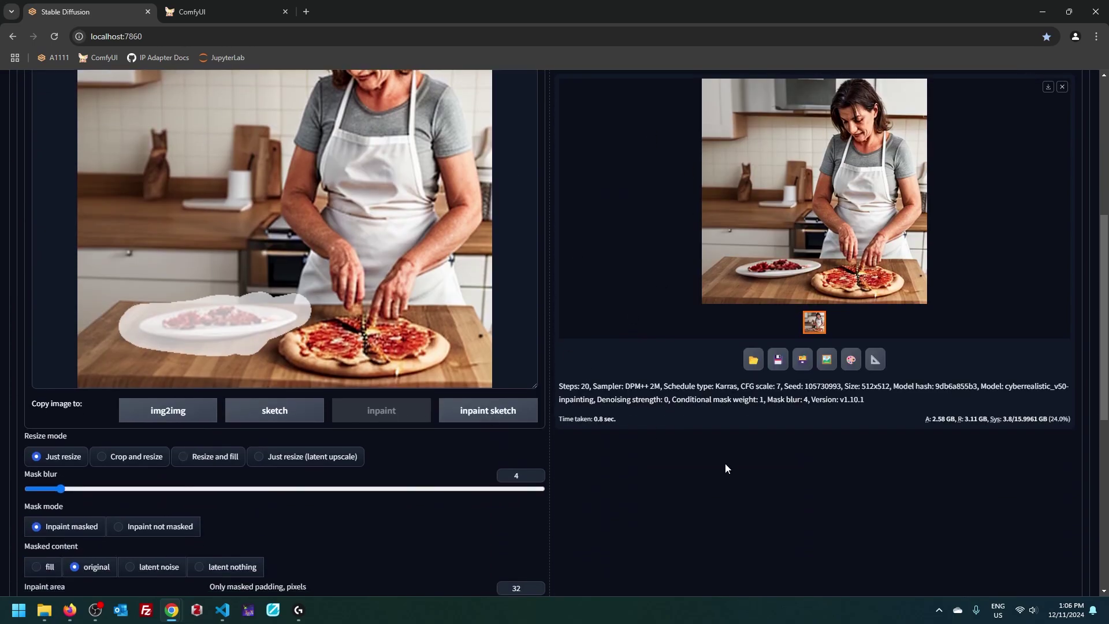
scroll(665, 467, down, 4)
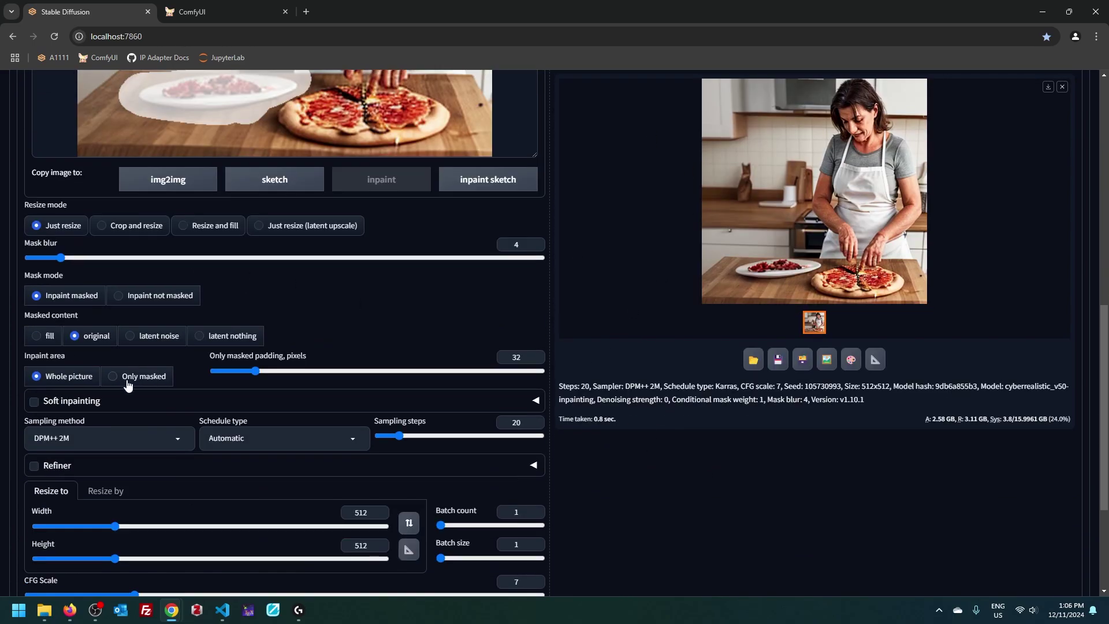
scroll(653, 505, up, 5)
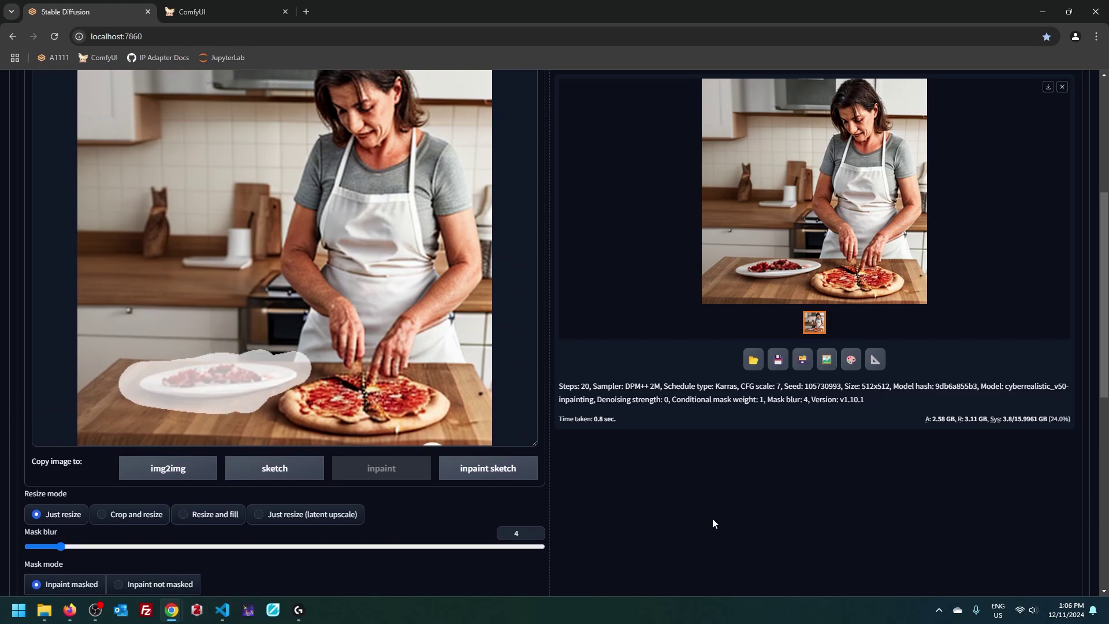
Move the large preview onto the Inpainting group and centre the Detailing group.
click(191, 11)
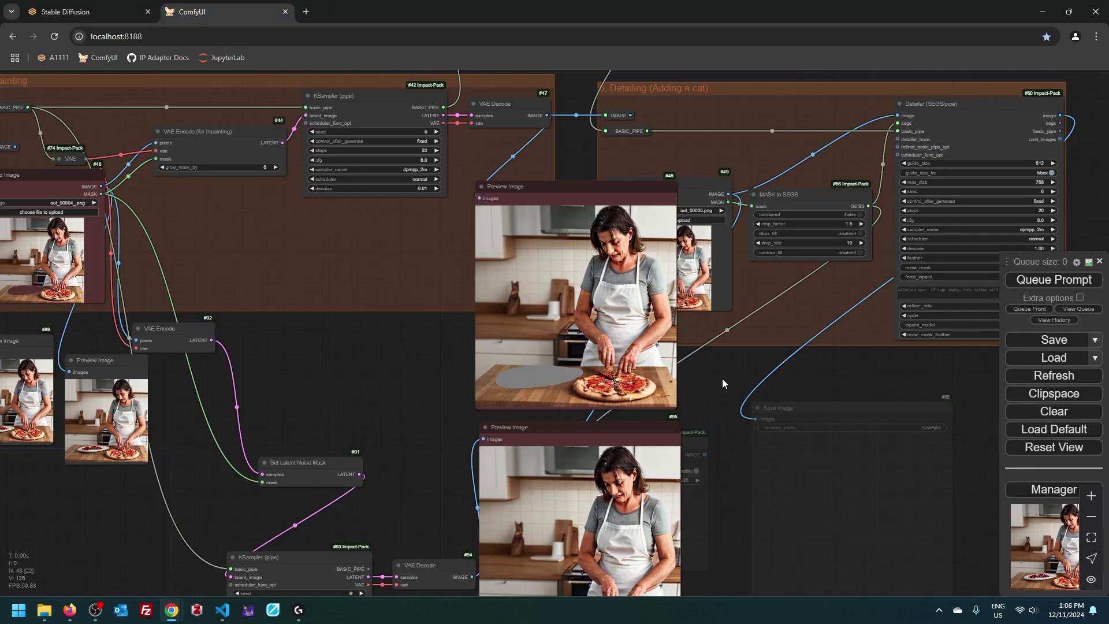
scroll(244, 528, up, 5)
drag(243, 528, 526, 320)
scroll(525, 320, down, 3)
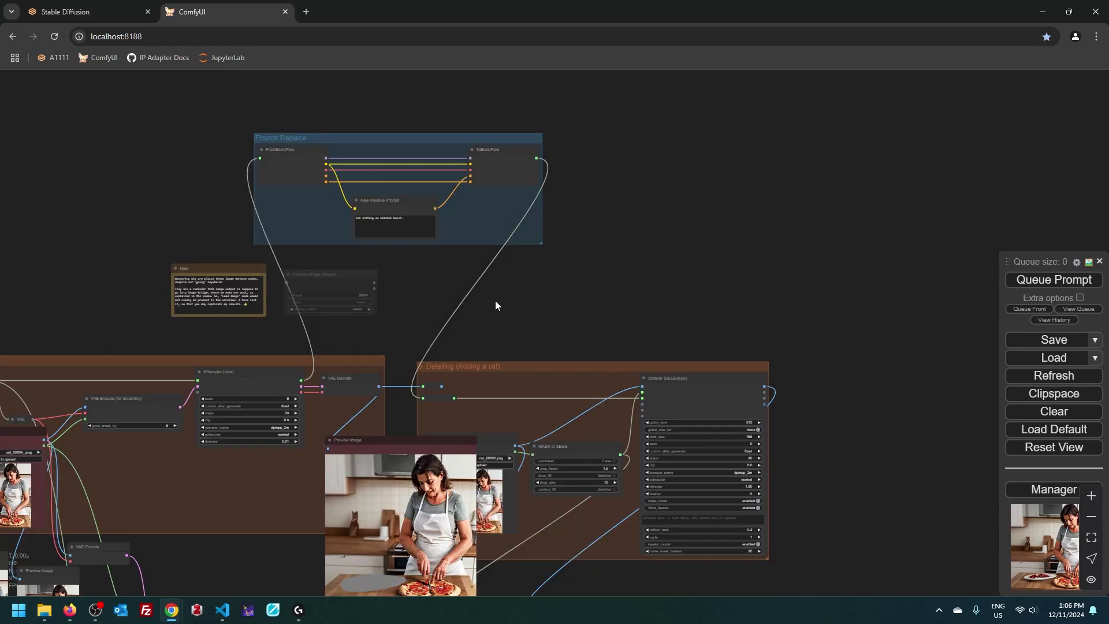
mouse_move(372, 199)
mouse_down()
mouse_move(334, 265)
mouse_move(266, 216)
mouse_move(475, 280)
mouse_move(515, 196)
mouse_move(782, 131)
mouse_up()
drag(408, 396, 284, 385)
mouse_move(462, 252)
mouse_down()
mouse_move(280, 282)
mouse_move(312, 299)
mouse_up()
scroll(816, 401, up, 4)
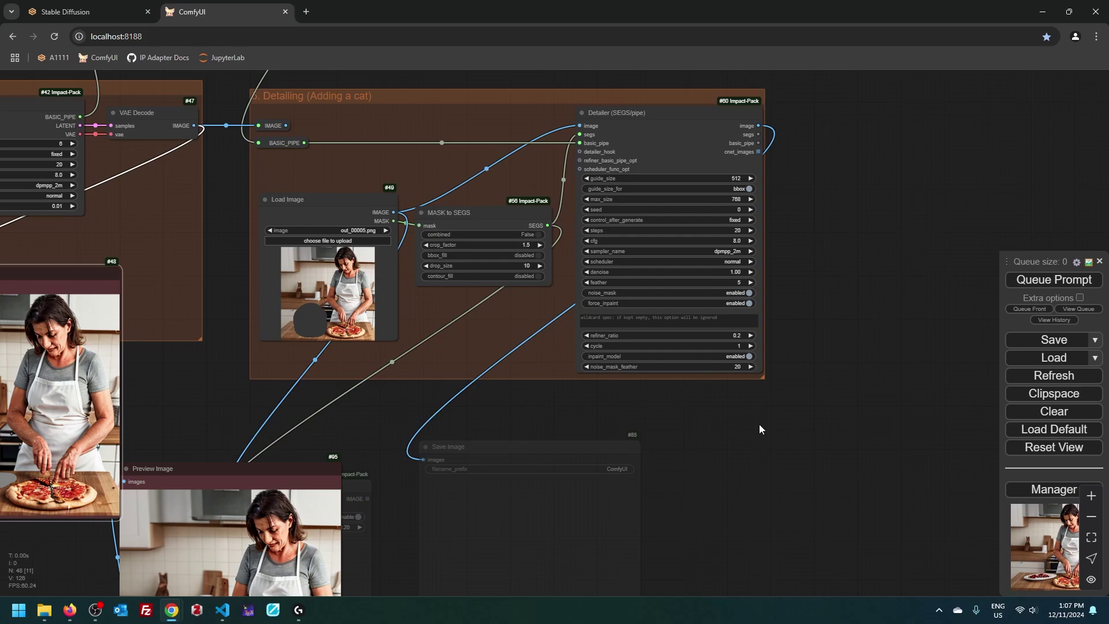
drag(759, 429, 624, 460)
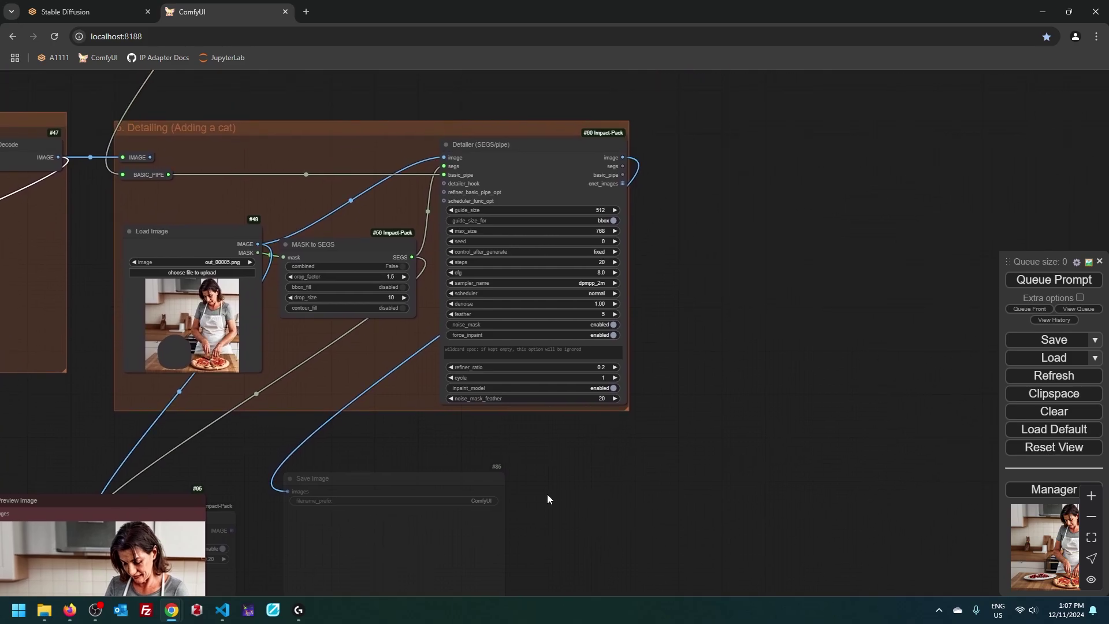
Add a preview of the Detailer's output and re-enable SEGSPreview, running the cat generation.
drag(622, 157, 678, 186)
click(711, 181)
key(ctrl+Return)
drag(218, 515, 379, 355)
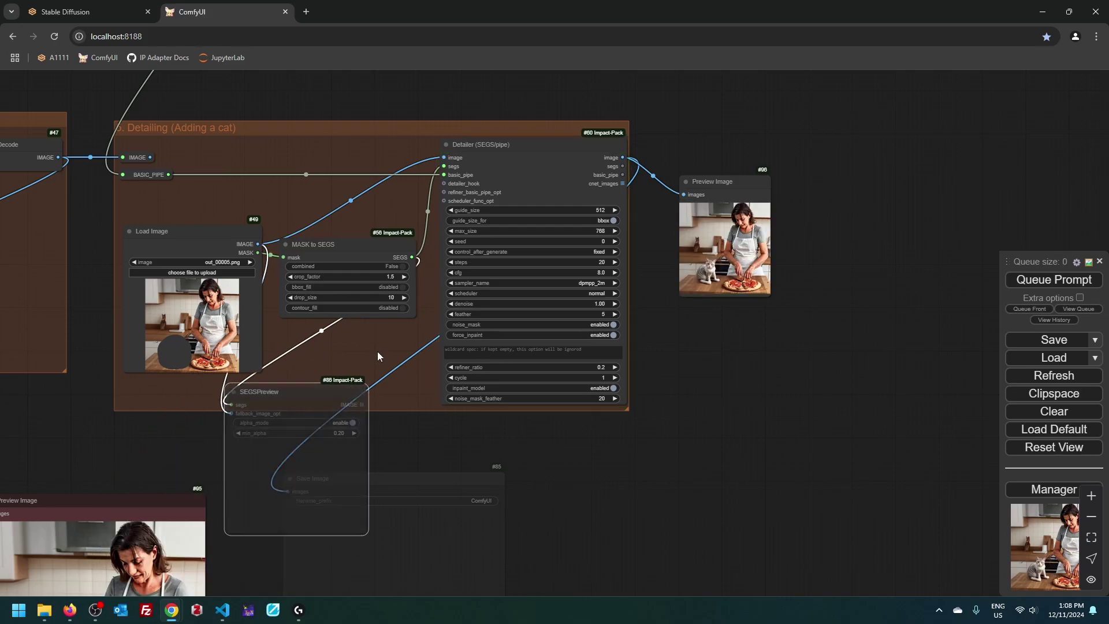
key(ctrl+m)
key(ctrl+Return)
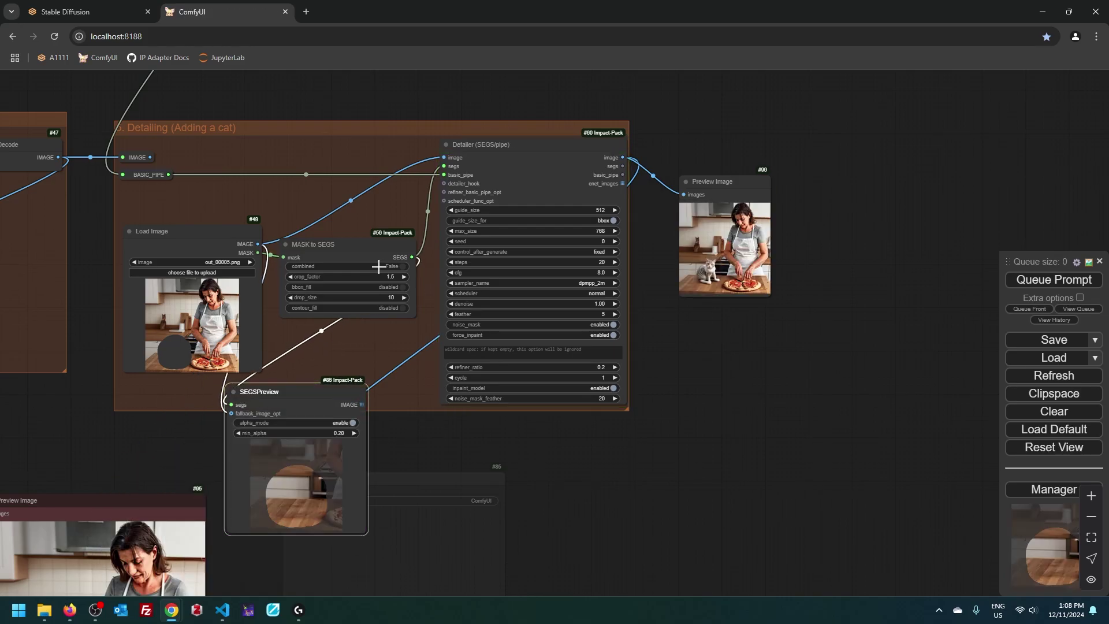
scroll(398, 239, down, 2)
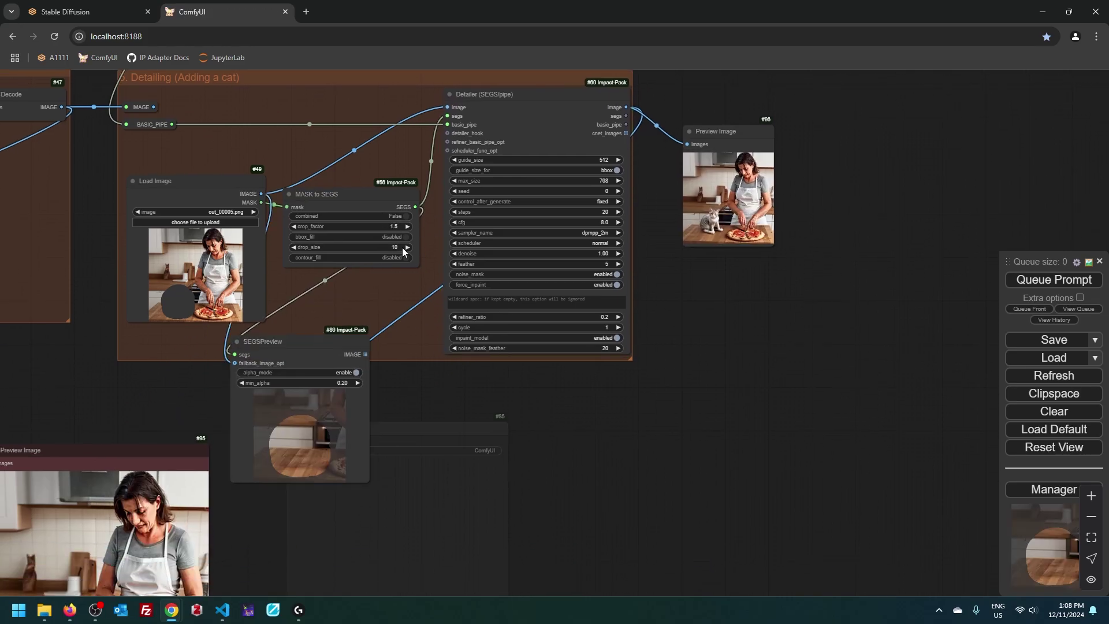
Set the MASK to SEGS crop_factor to 1.5.
click(394, 228)
text(3)
key(Return)
key(ctrl+Return)
click(388, 226)
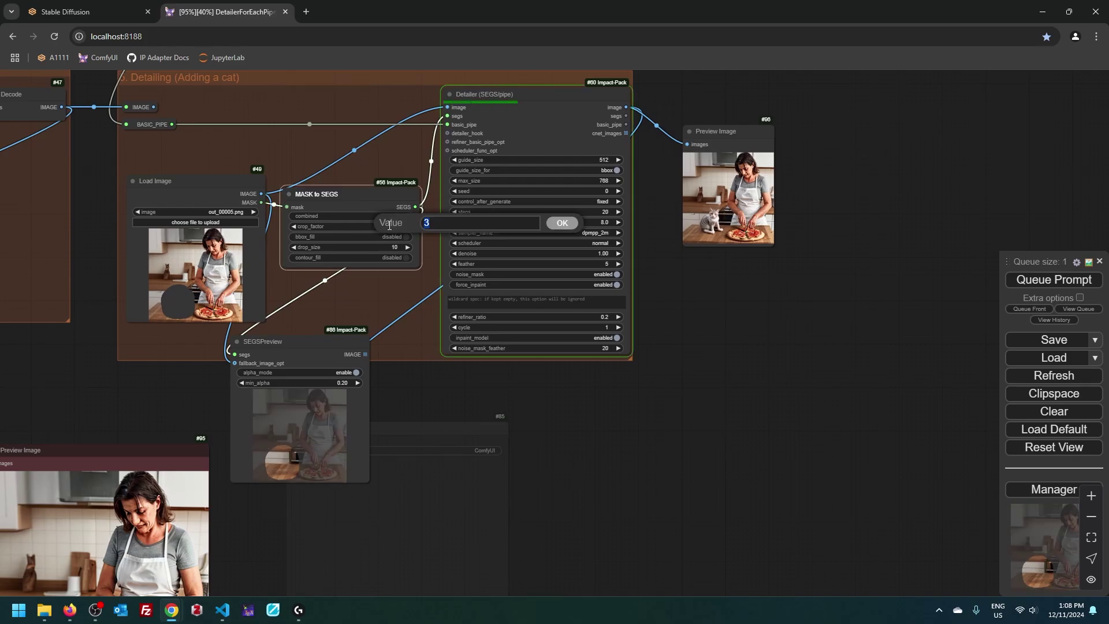
text(1.5)
key(Return)
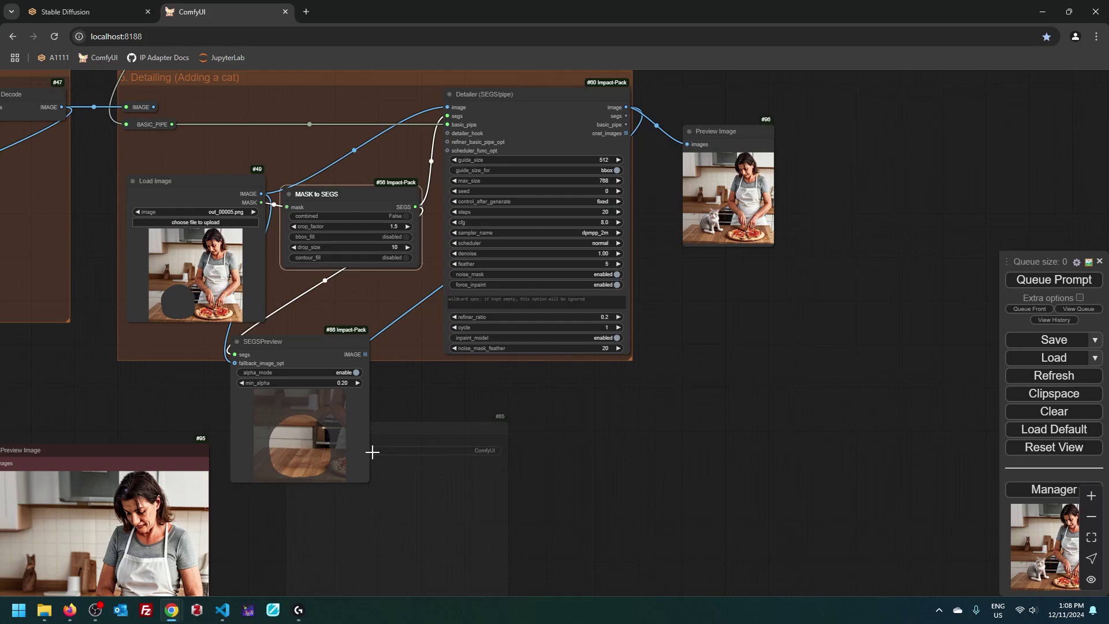
Pan to the Prompt Replace group and back to SEGSPreview and Preview Image #95.
drag(691, 301, 733, 376)
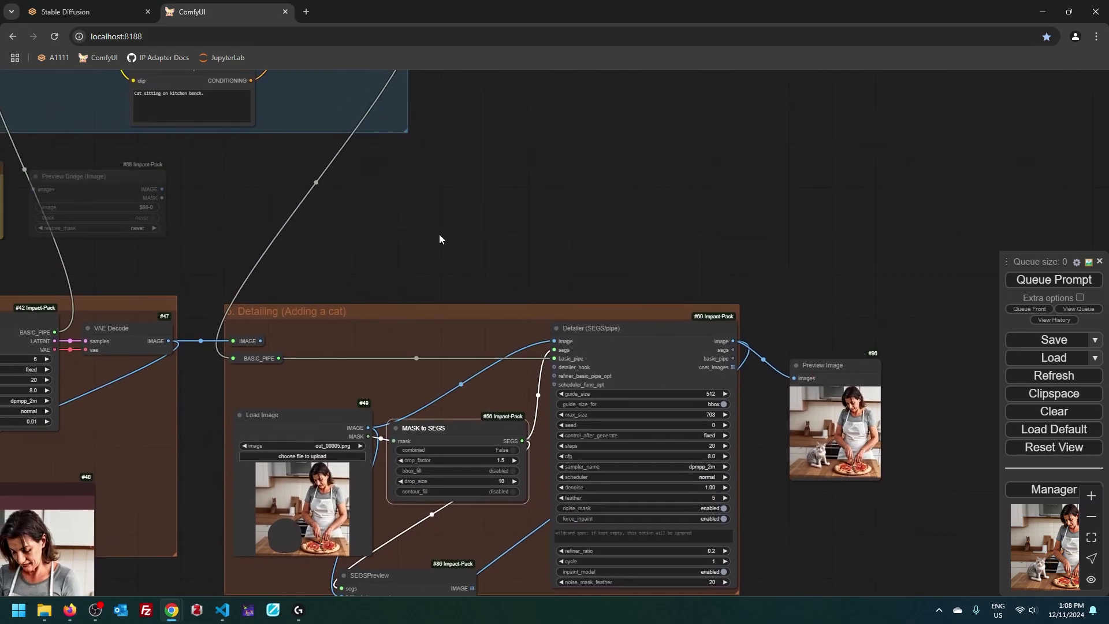
drag(430, 231, 657, 422)
scroll(543, 405, up, 3)
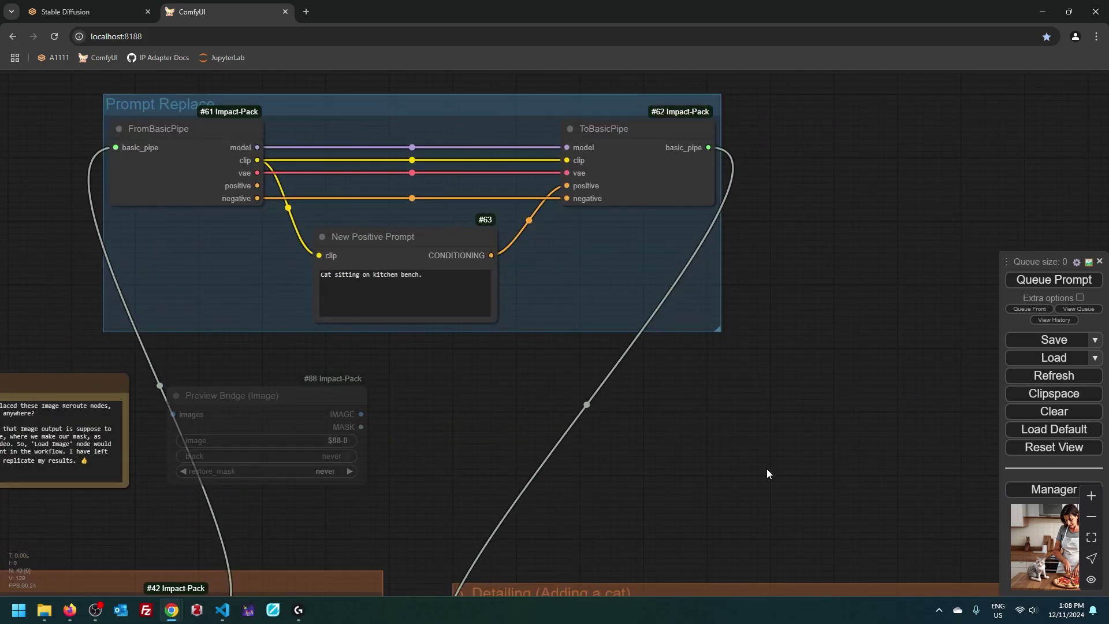
drag(767, 470, 346, 180)
mouse_move(565, 240)
mouse_down()
mouse_move(568, 112)
mouse_move(710, 63)
mouse_up()
drag(430, 488, 431, 275)
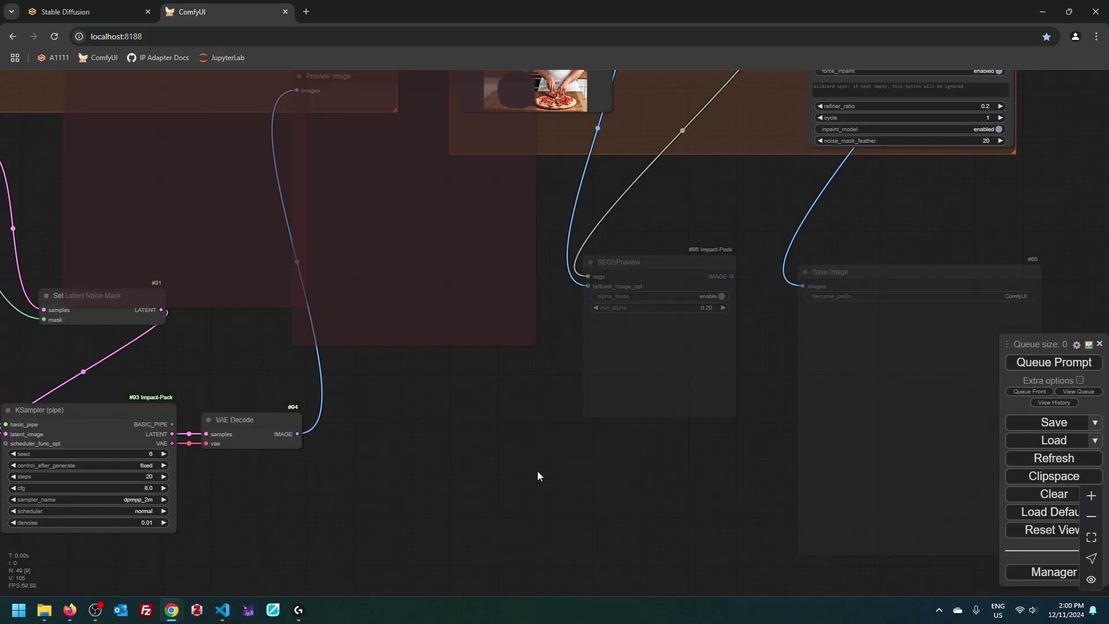
Delete the VAE Encode node.
scroll(537, 476, down, 2)
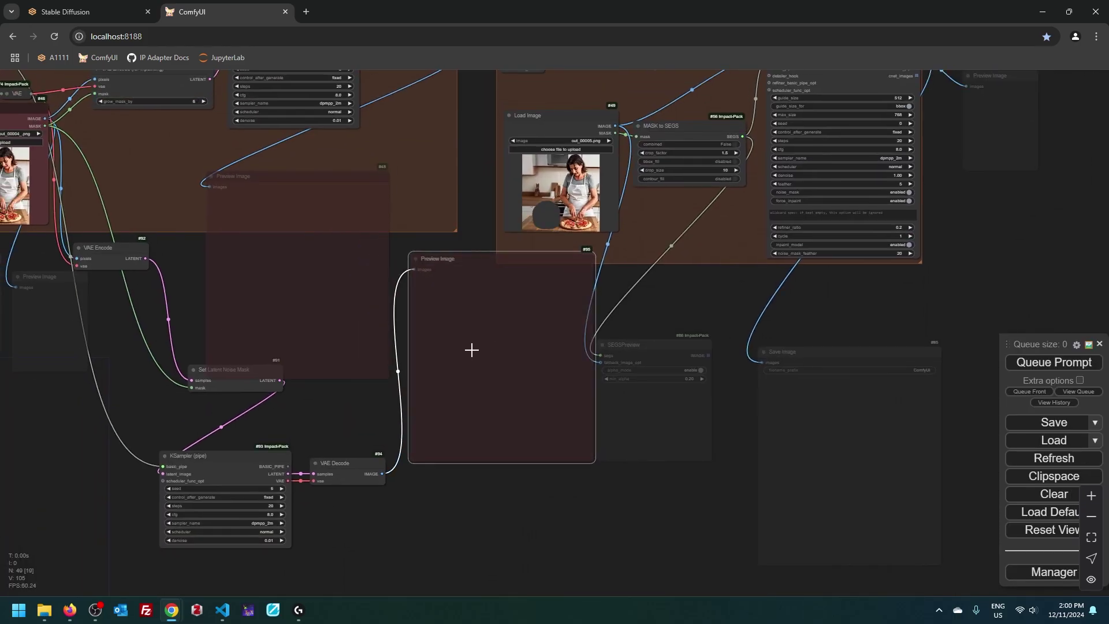
scroll(283, 297, down, 2)
click(284, 225)
key(Delete)
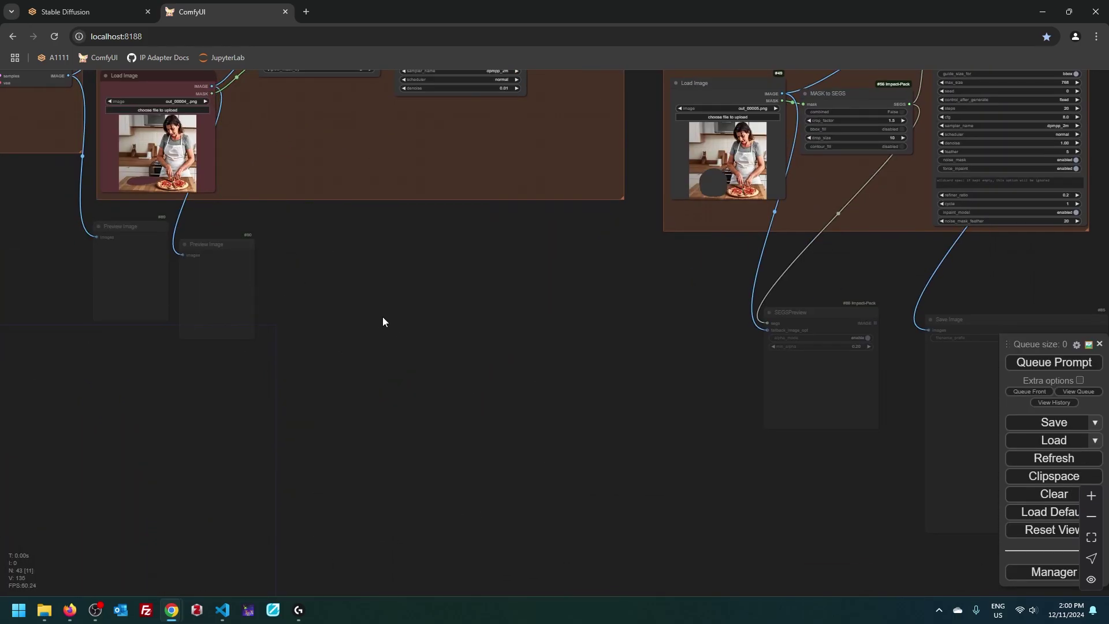
Render the base pizza image in Preview Image #83.
scroll(393, 317, down, 5)
scroll(285, 307, up, 2)
scroll(317, 313, up, 2)
scroll(318, 313, down, 2)
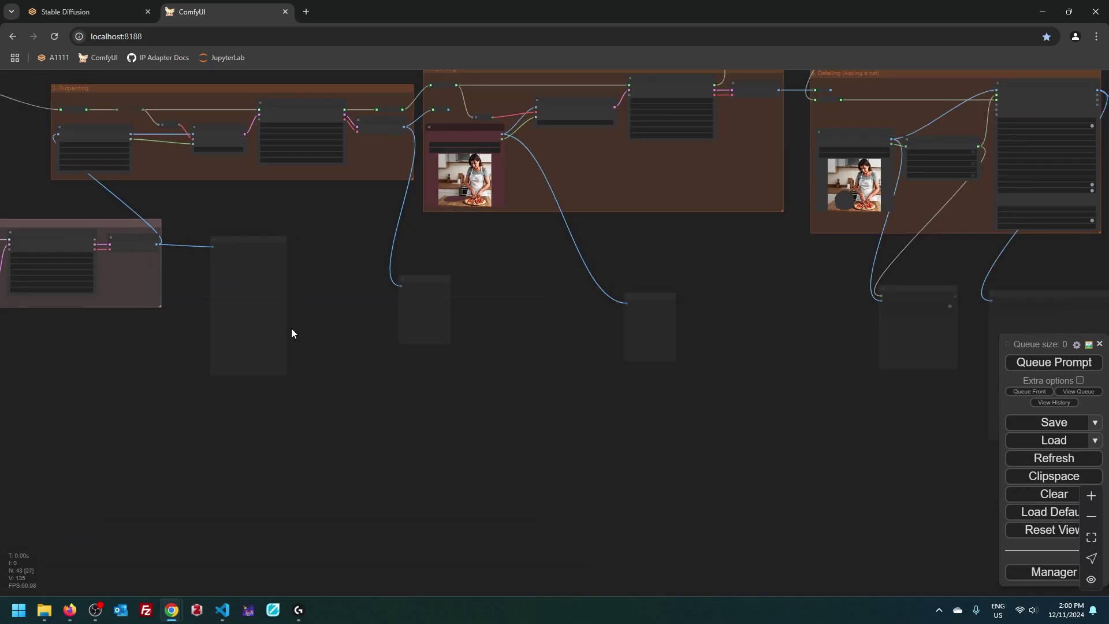
drag(270, 343, 532, 379)
scroll(334, 364, up, 3)
scroll(403, 293, up, 3)
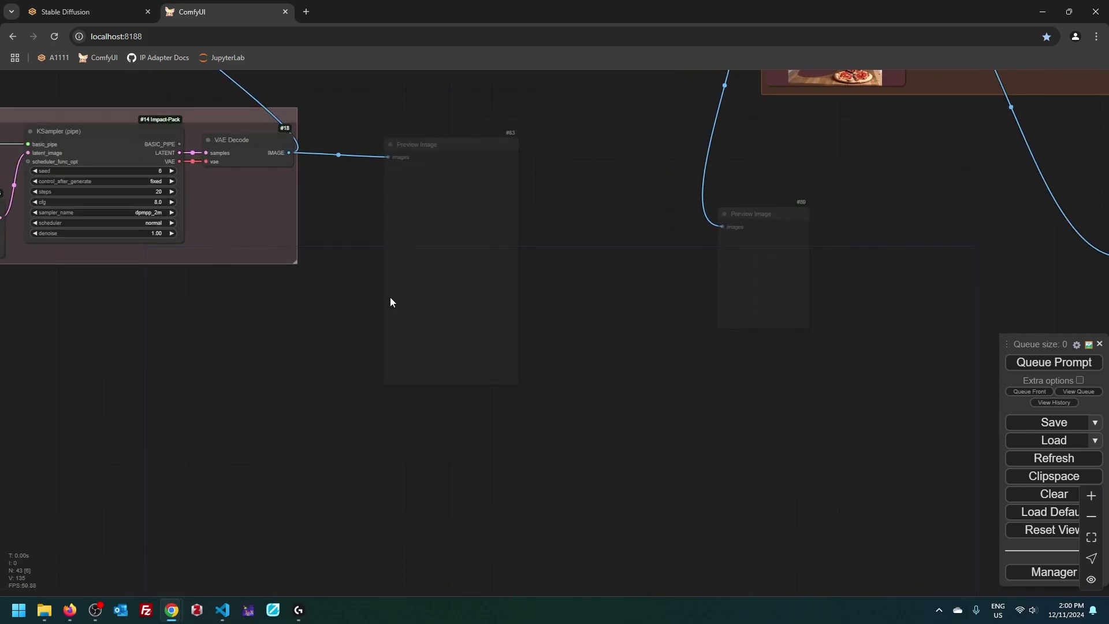
click(403, 293)
key(ctrl+m)
key(ctrl+Return)
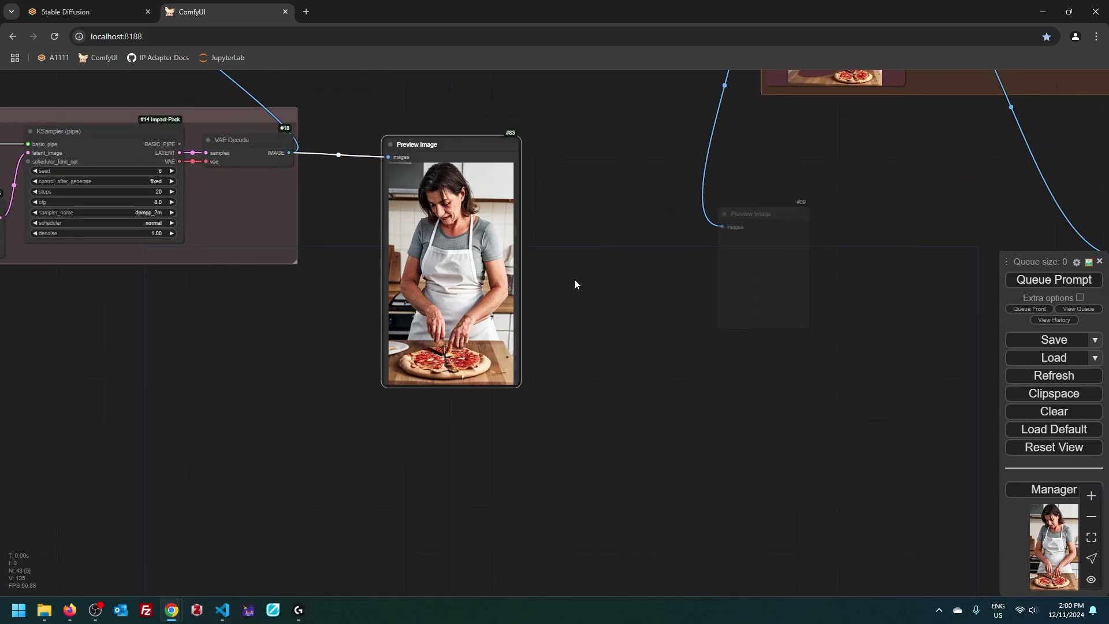
Copy the Positive Prompt text into the A1111 prompt box.
scroll(346, 301, up, 3)
drag(344, 303, 343, 367)
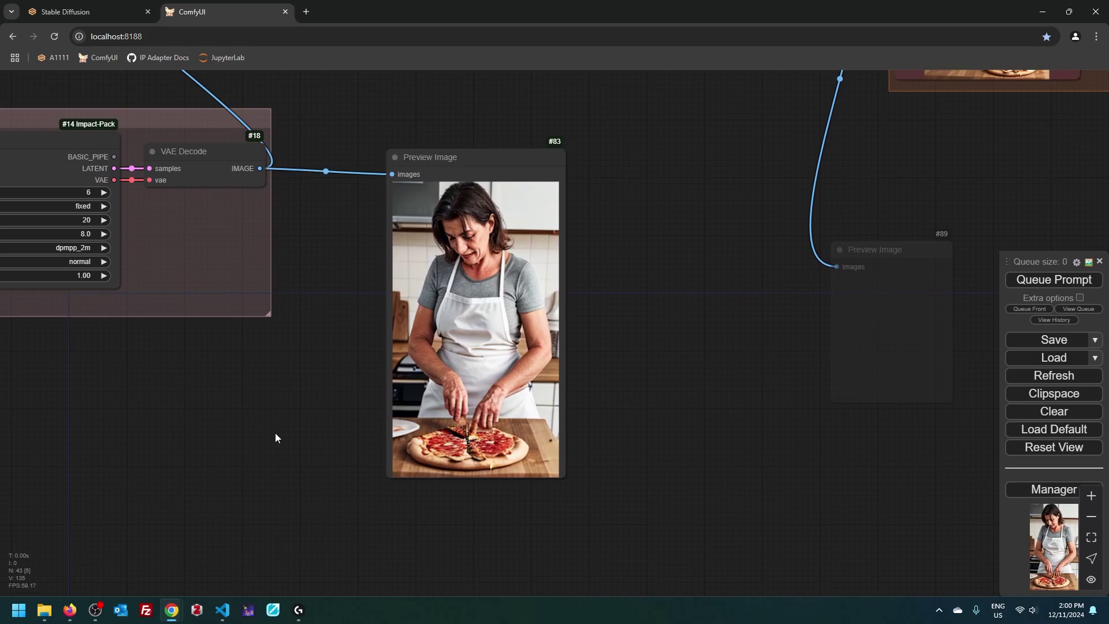
scroll(275, 432, down, 5)
drag(164, 423, 758, 459)
scroll(758, 459, up, 3)
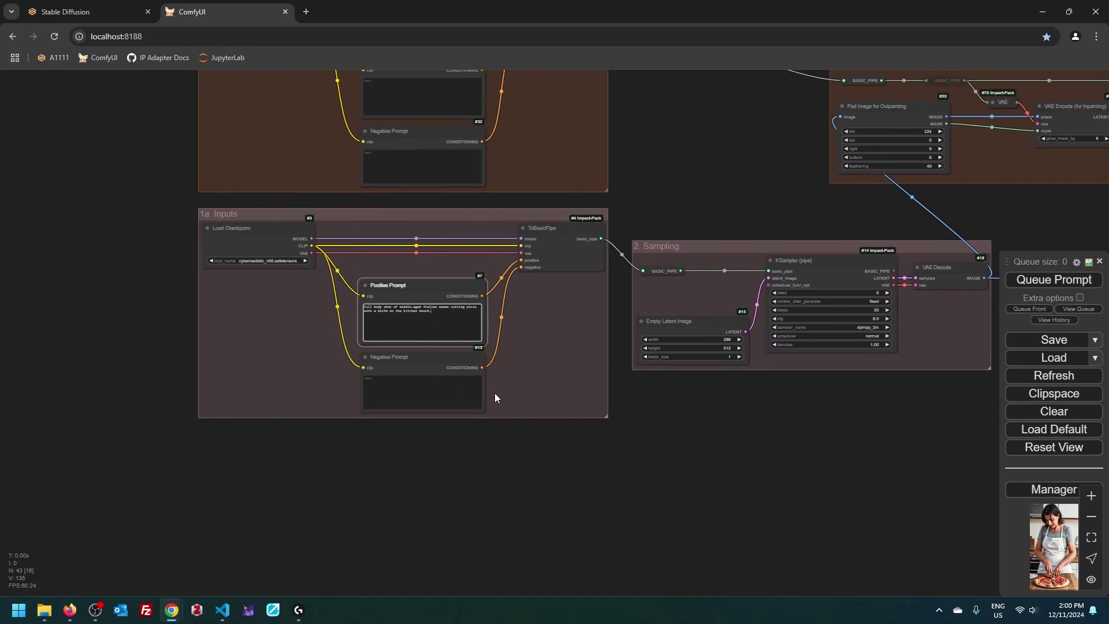
key(ctrl+a)
key(ctrl+c)
click(698, 404)
key(ctrl+1)
click(250, 156)
Paste the pizza prompt into A1111, with Normal schedule type and width 288.
key(ctrl+v)
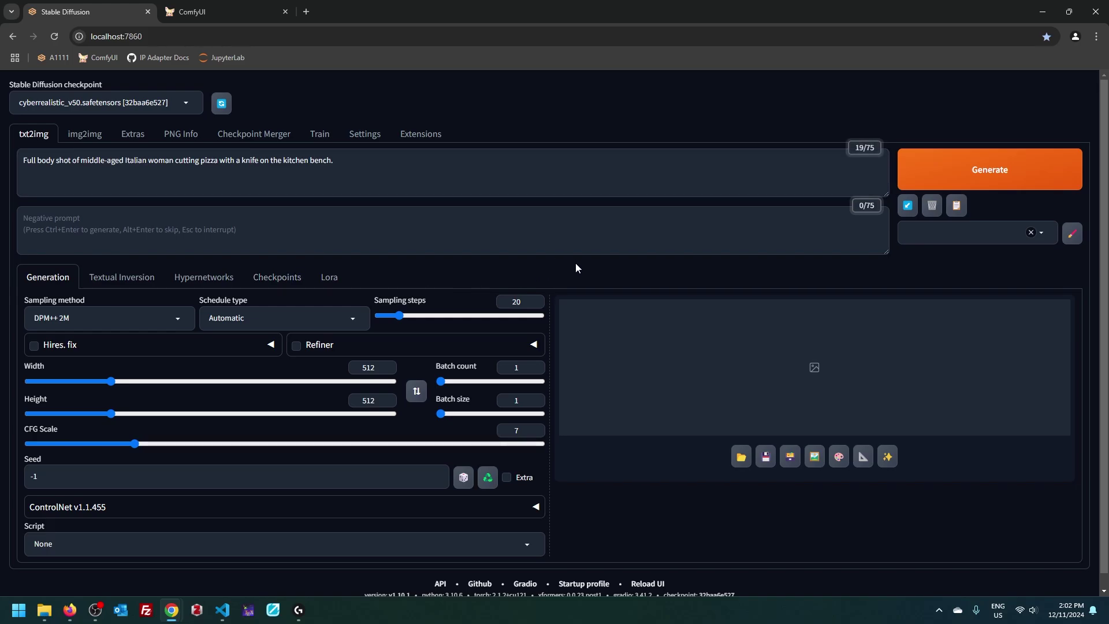
scroll(576, 268, down, 1)
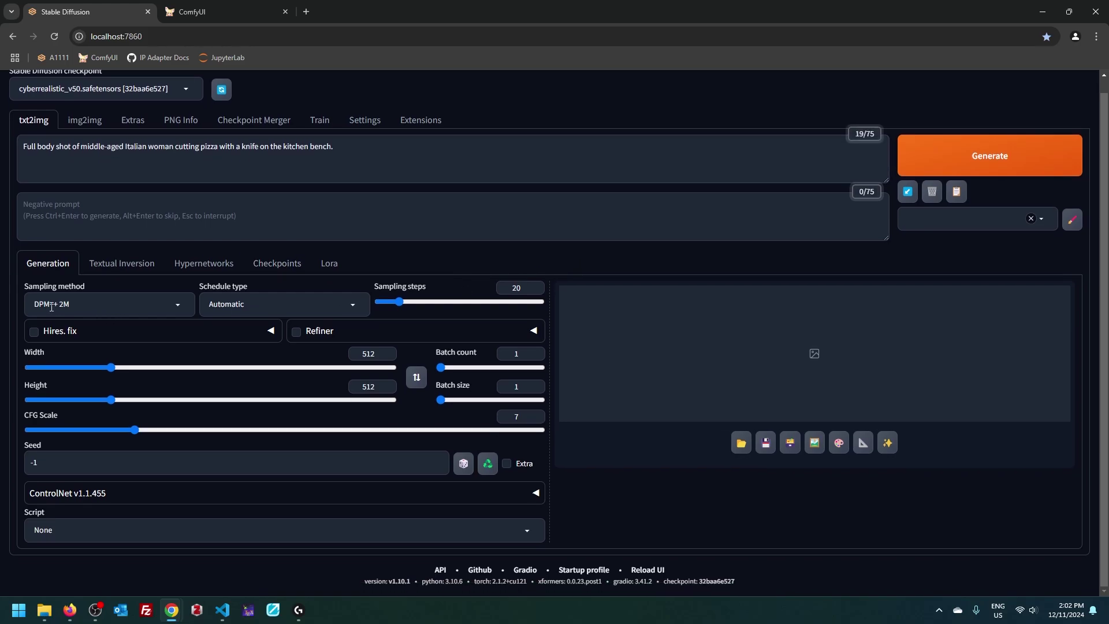
click(250, 298)
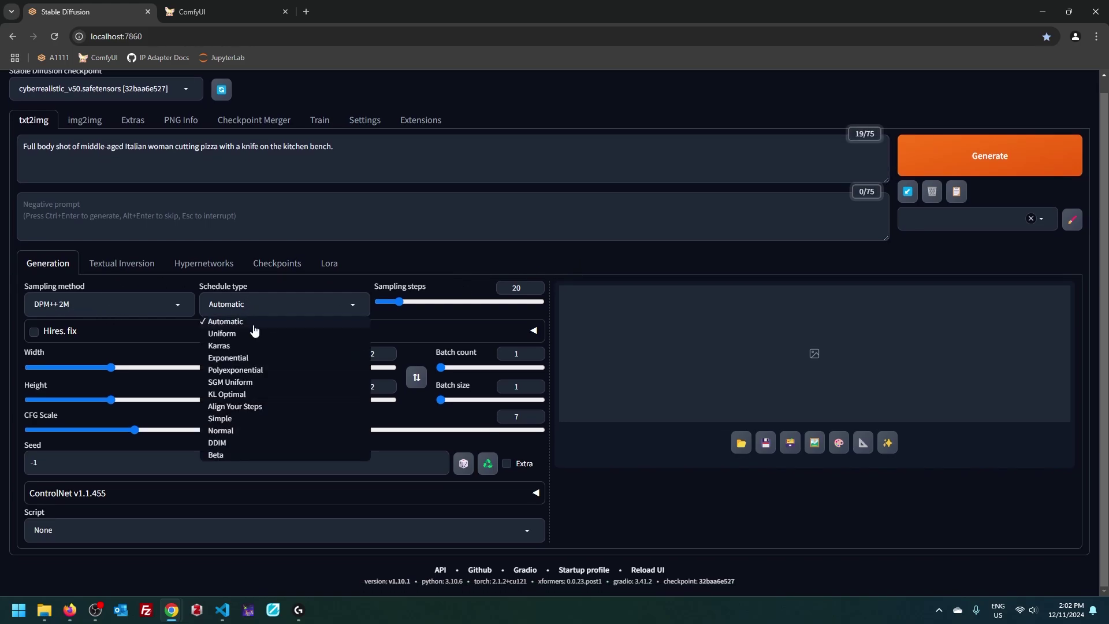
click(224, 430)
double_click(368, 353)
text(288)
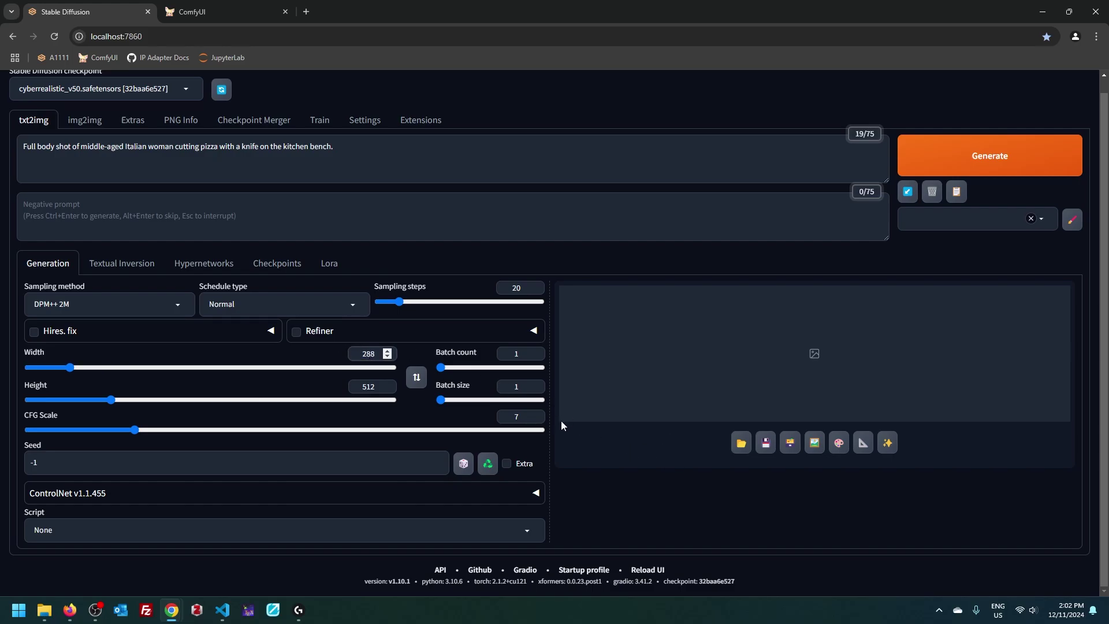
Set CFG Scale 8 and seed 6, then generate the image.
double_click(516, 417)
key(Up)
double_click(35, 462)
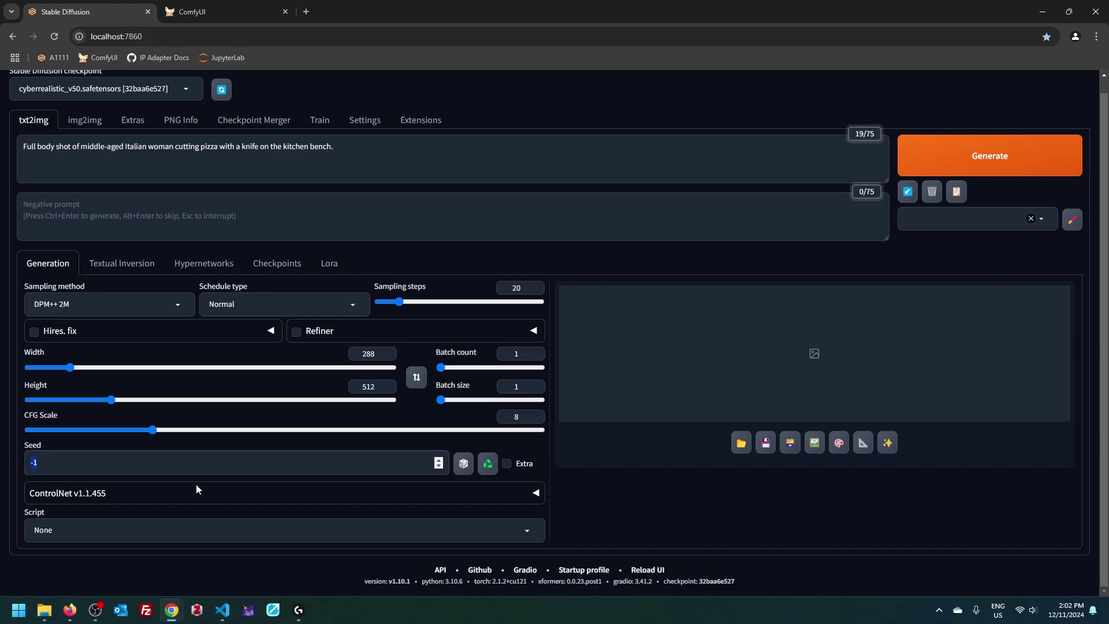
text(6)
click(616, 502)
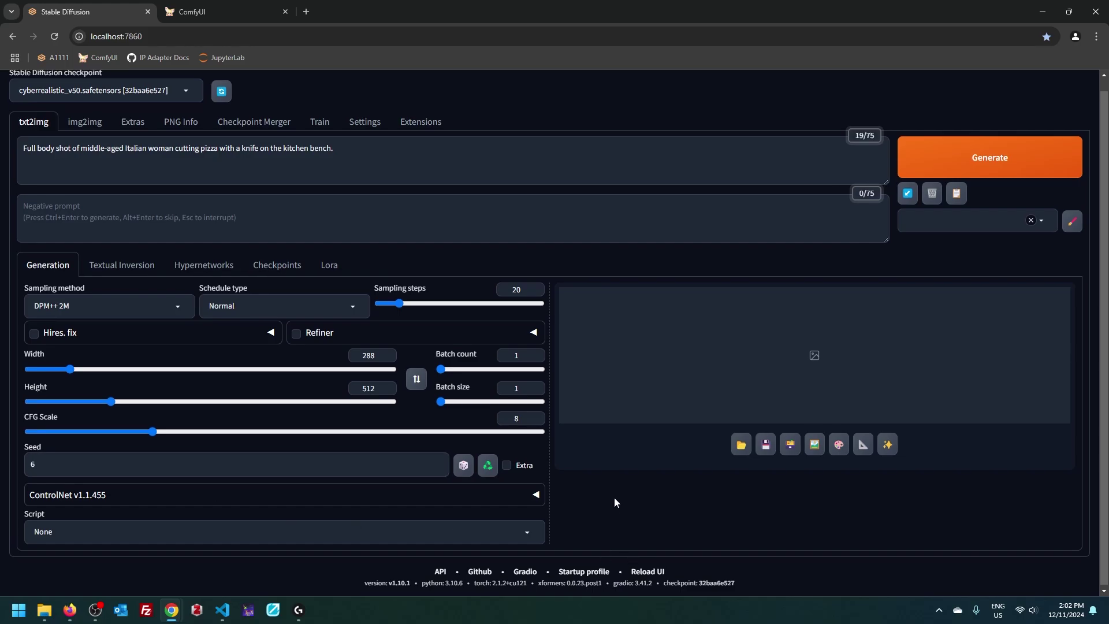
key(ctrl+Return)
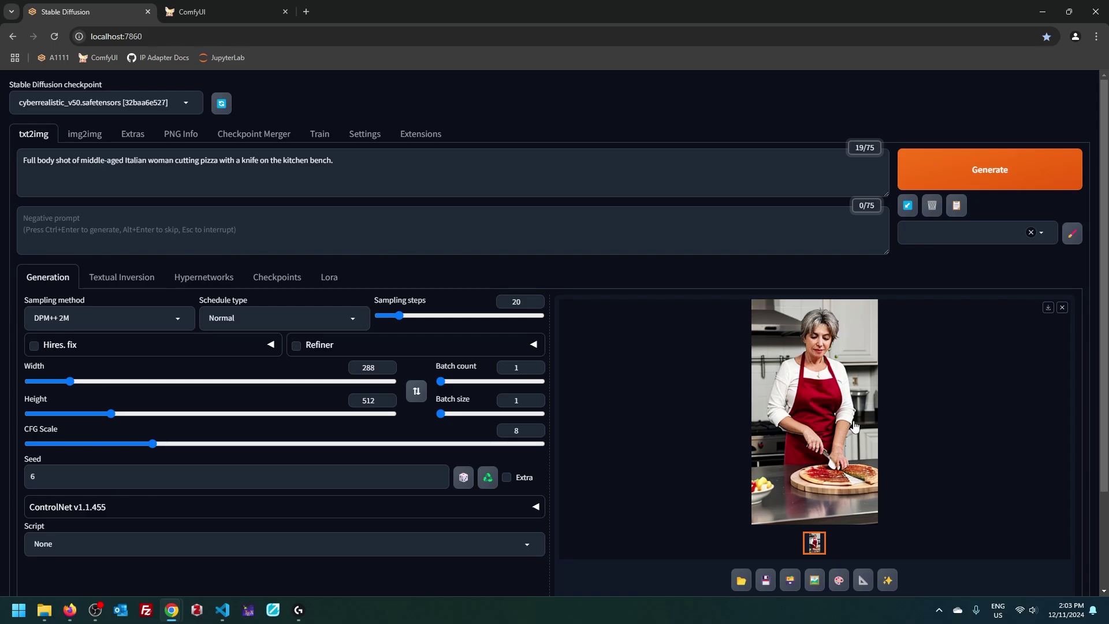
key(alt+Tab)
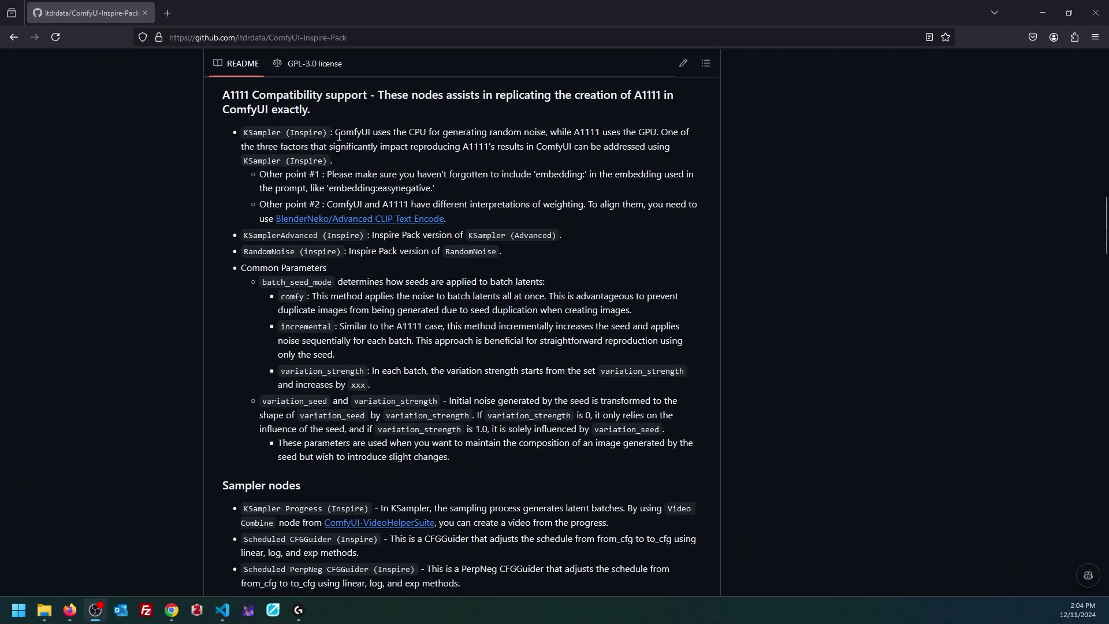
Highlight the Inspire Pack README note: ComfyUI makes noise on CPU, A1111 on GPU.
drag(336, 133, 657, 132)
key(alt+Tab)
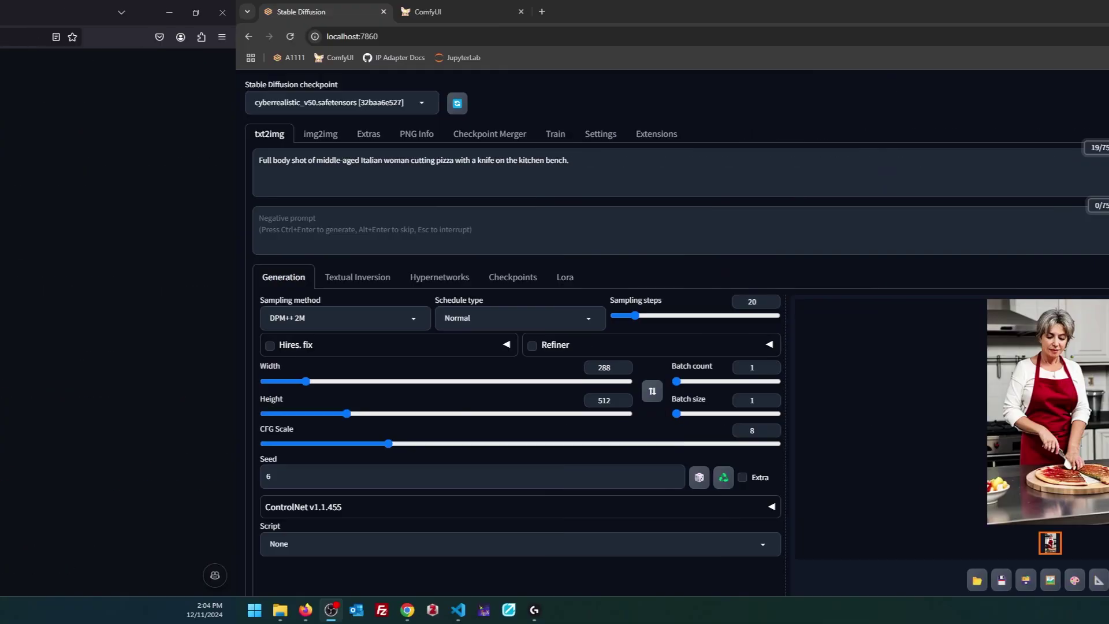
Switch A1111's random number generator source to CPU, apply it, and regenerate the pizza image.
click(364, 135)
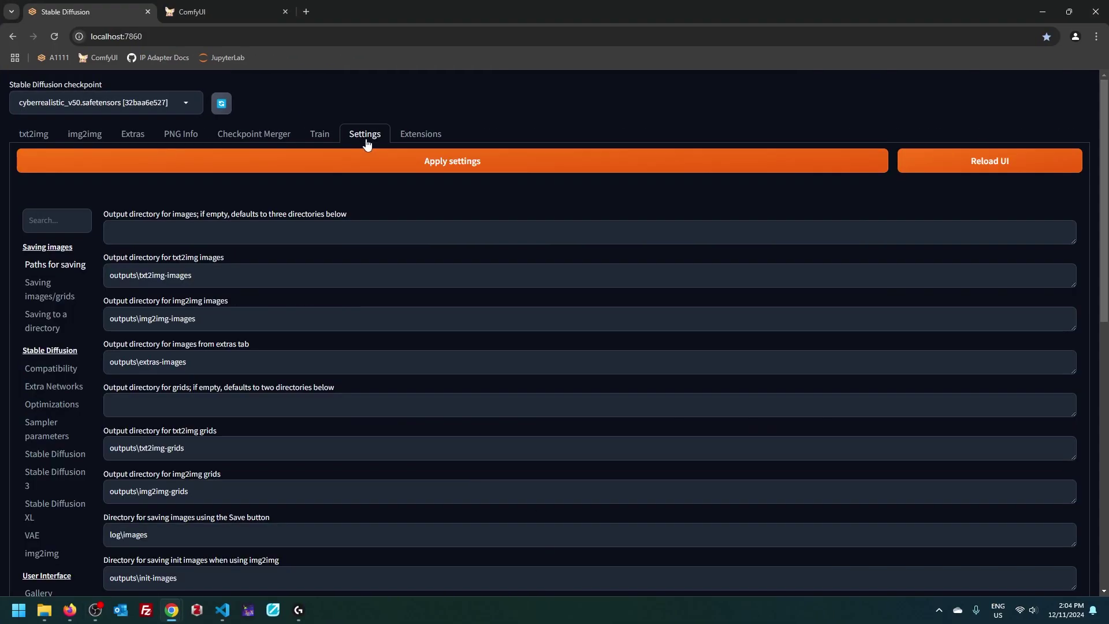
click(61, 455)
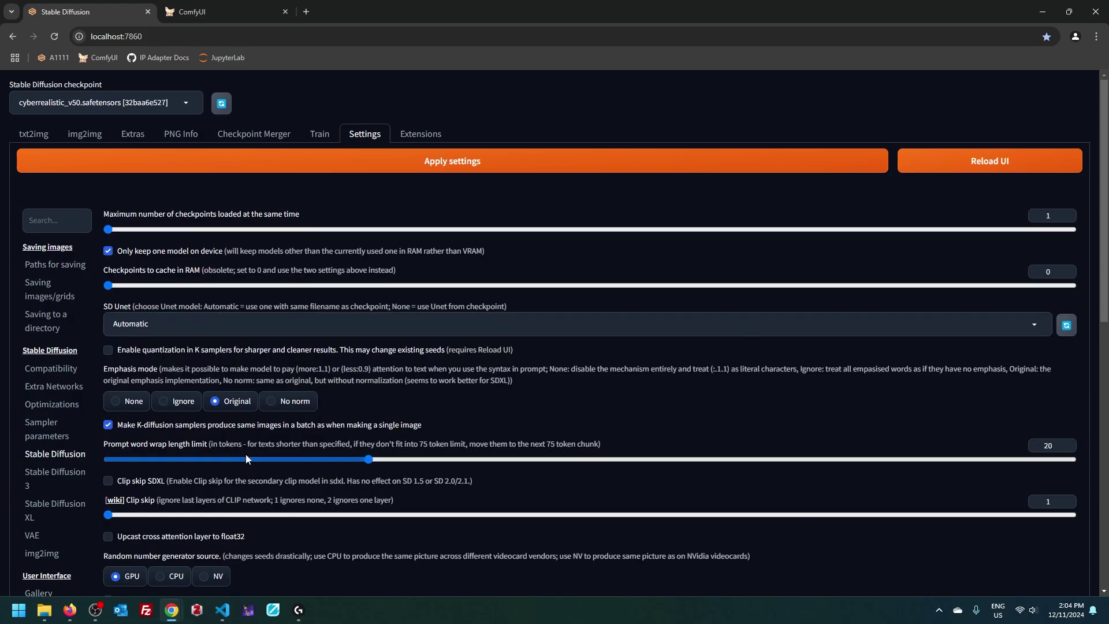
scroll(312, 451, down, 3)
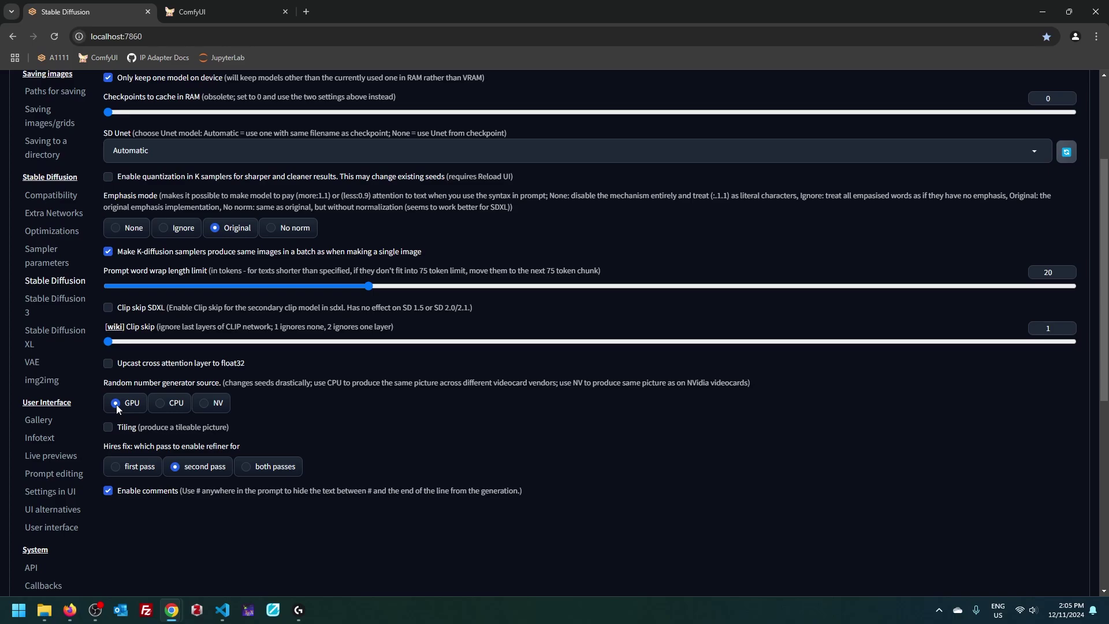
click(160, 403)
scroll(330, 436, up, 3)
click(506, 166)
click(481, 192)
key(ctrl+Return)
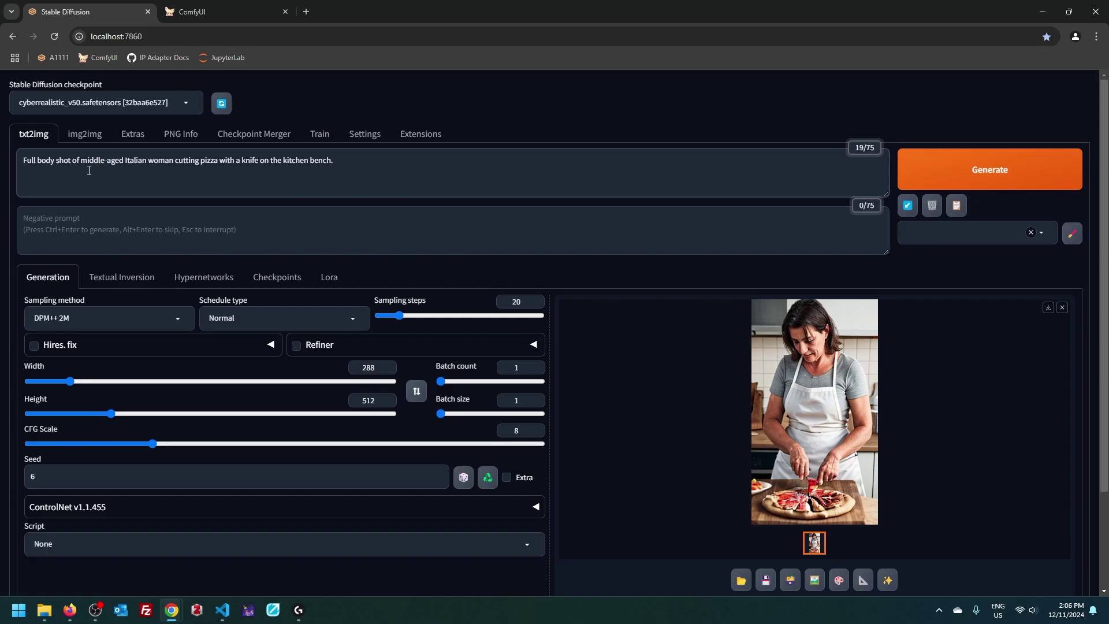
Nudge the weight on 'Italian' up and down, ending at (Italian:1.1).
click(136, 165)
key(ctrl+Up)
key(ctrl+Down)
key(ctrl+Down)
key(ctrl+Down)
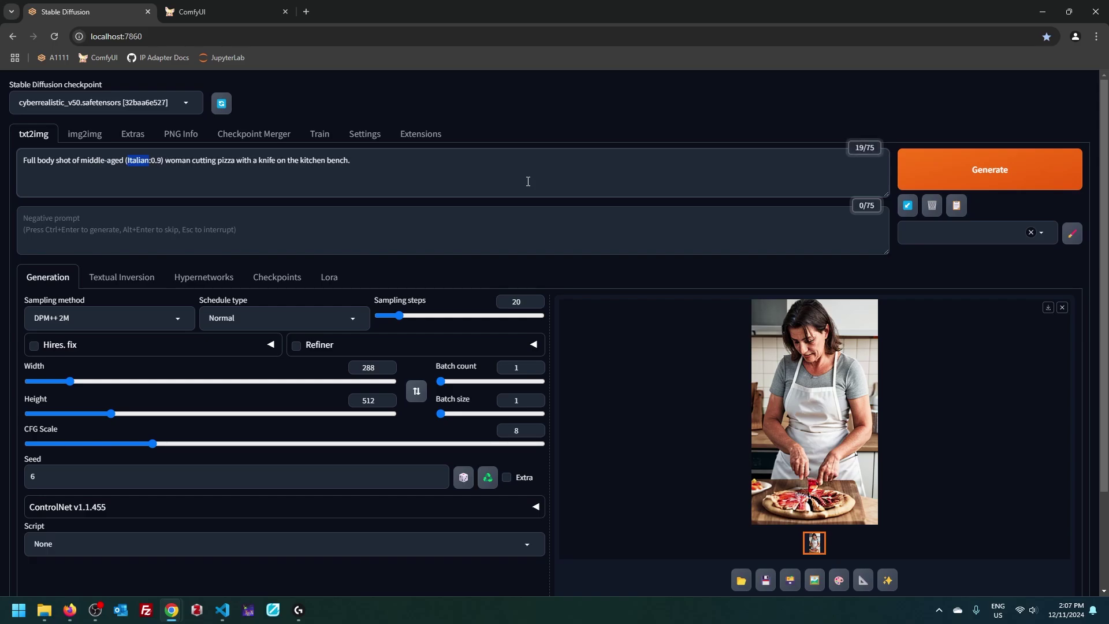
key(ctrl+Up)
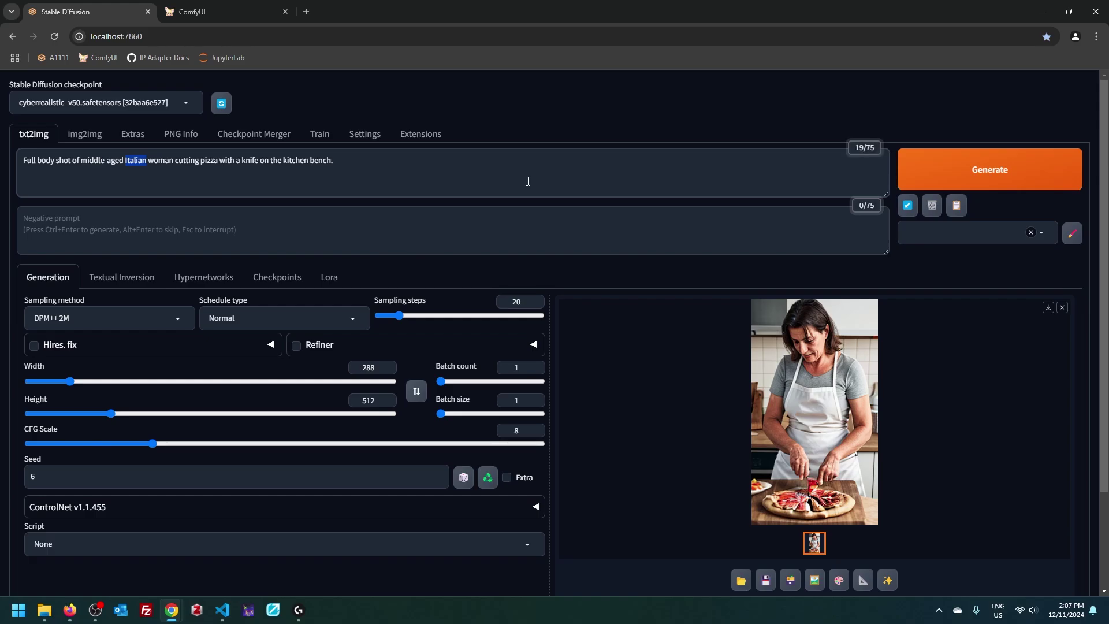
key(ctrl+Up)
Weight 'Italian' at 1.15 in ComfyUI's Positive Prompt and compare it with A1111's prompt.
click(255, 11)
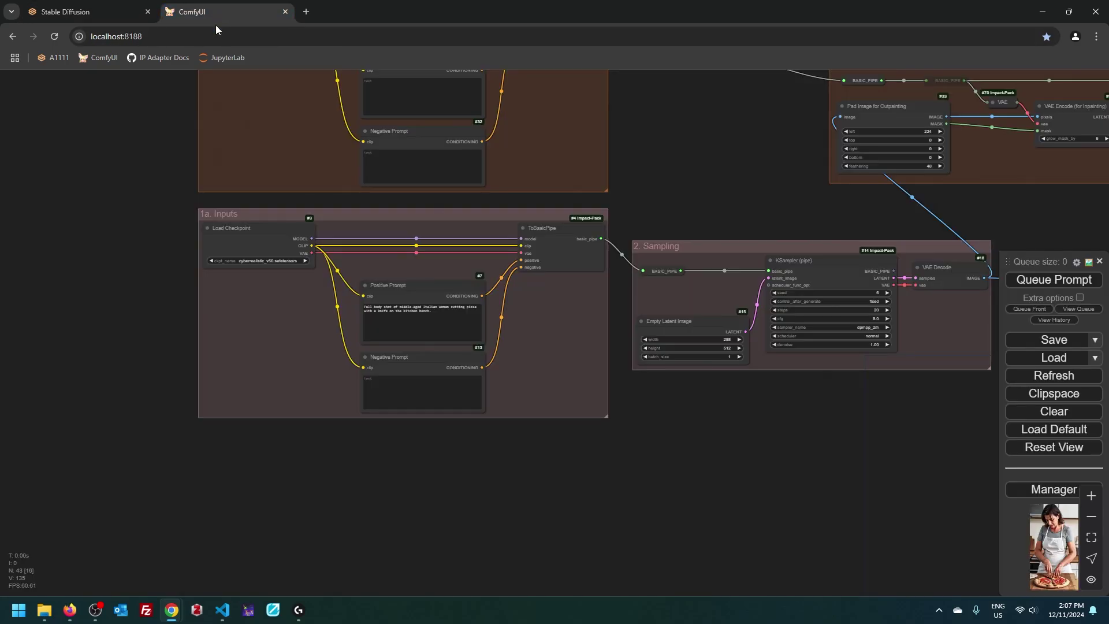
scroll(439, 445, up, 7)
scroll(406, 399, up, 1)
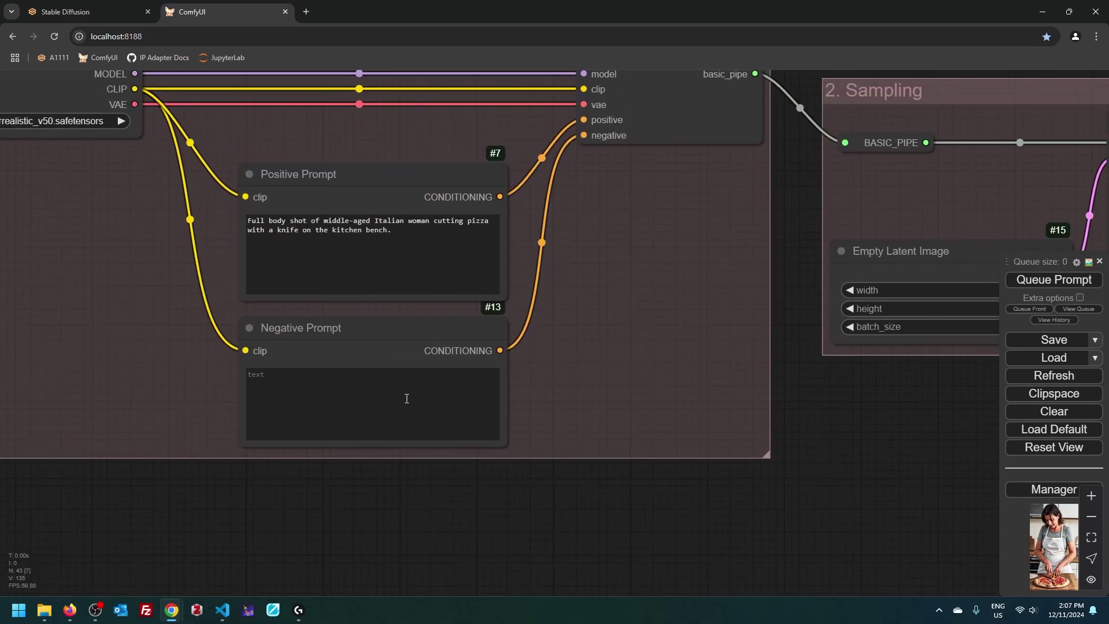
click(399, 223)
key(ctrl+Up)
key(ctrl+Up)
key(ctrl+Up)
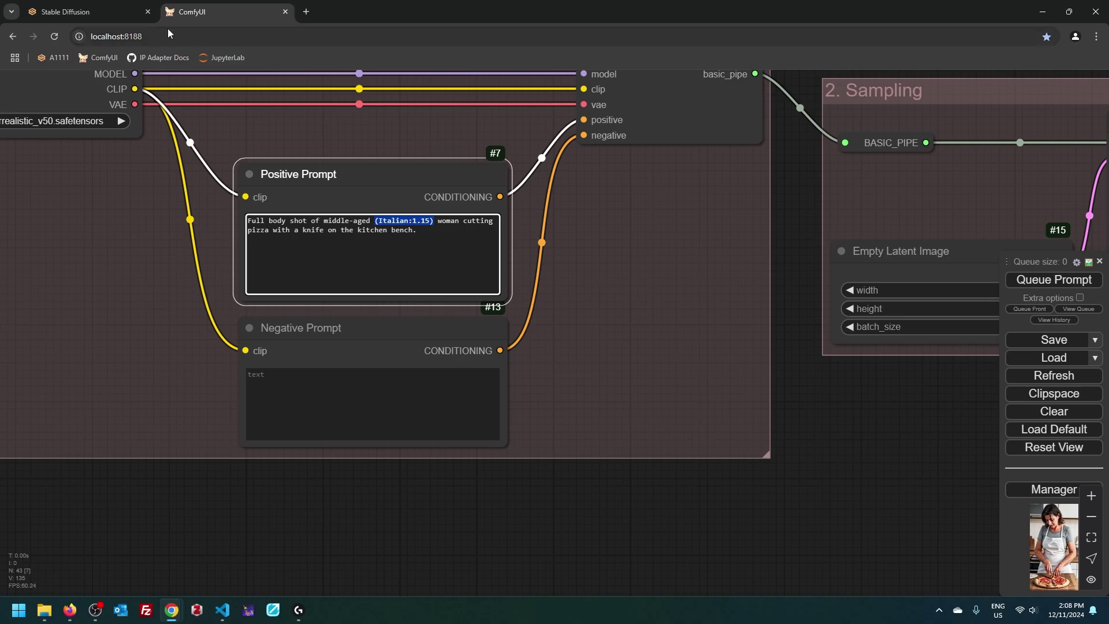
click(87, 11)
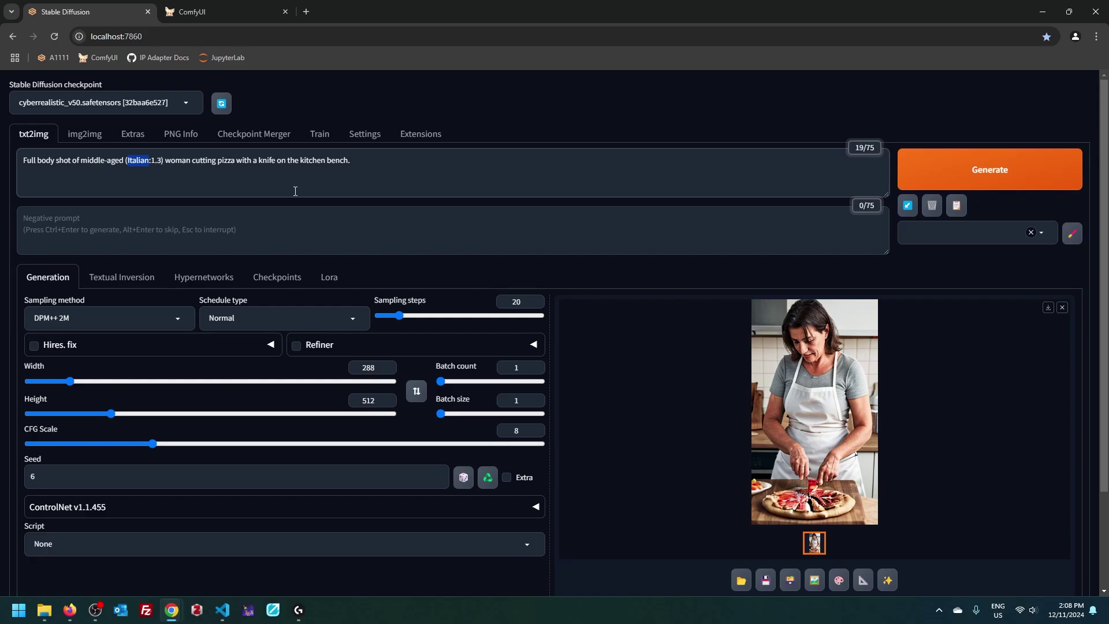
key(ctrl+Tab)
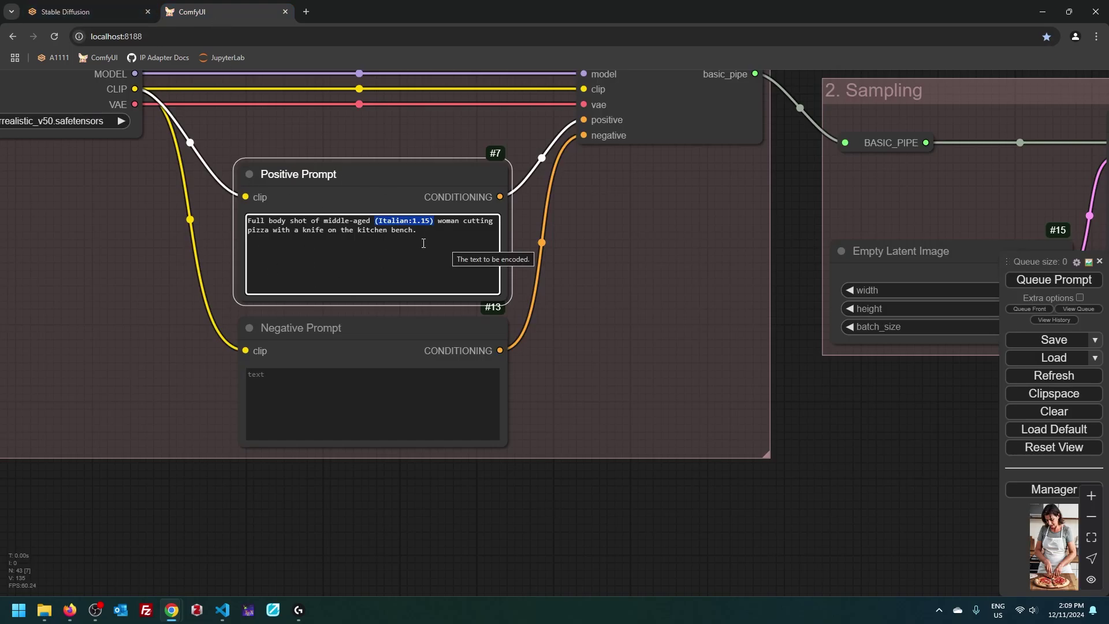
Search A1111 settings for 'normal' to review the Emphasis mode options.
click(89, 16)
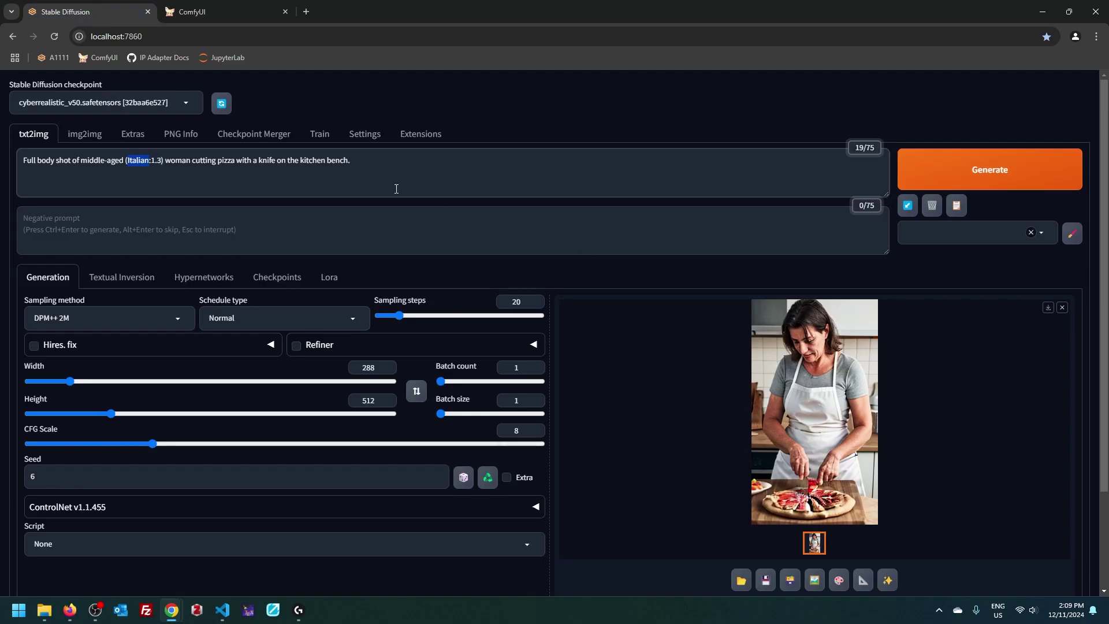
click(367, 139)
click(60, 223)
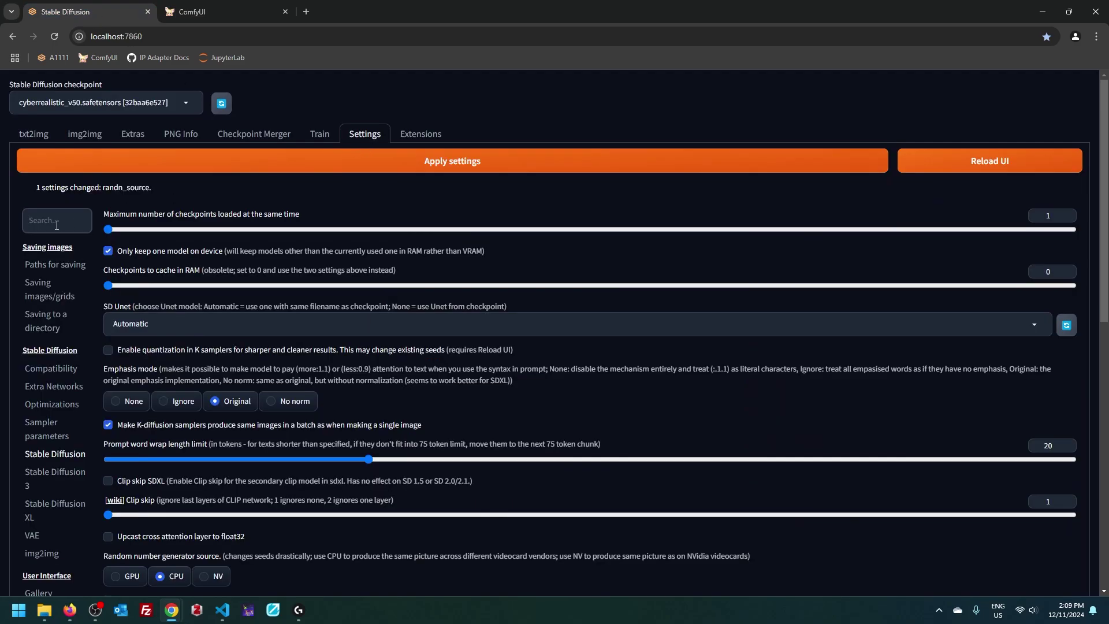
text(normal)
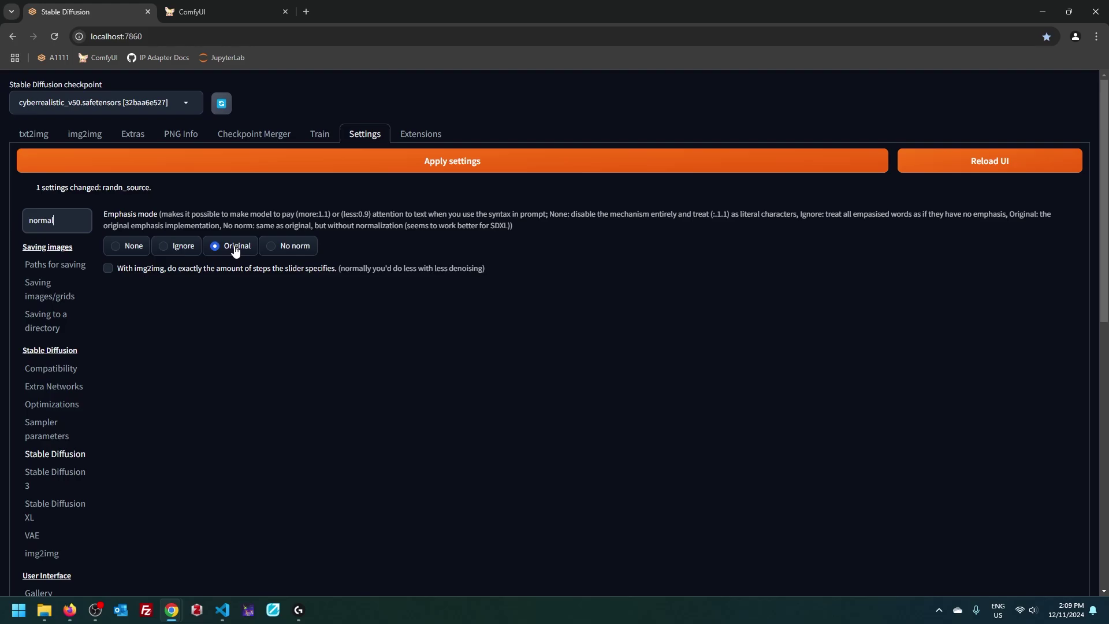
drag(103, 226, 225, 226)
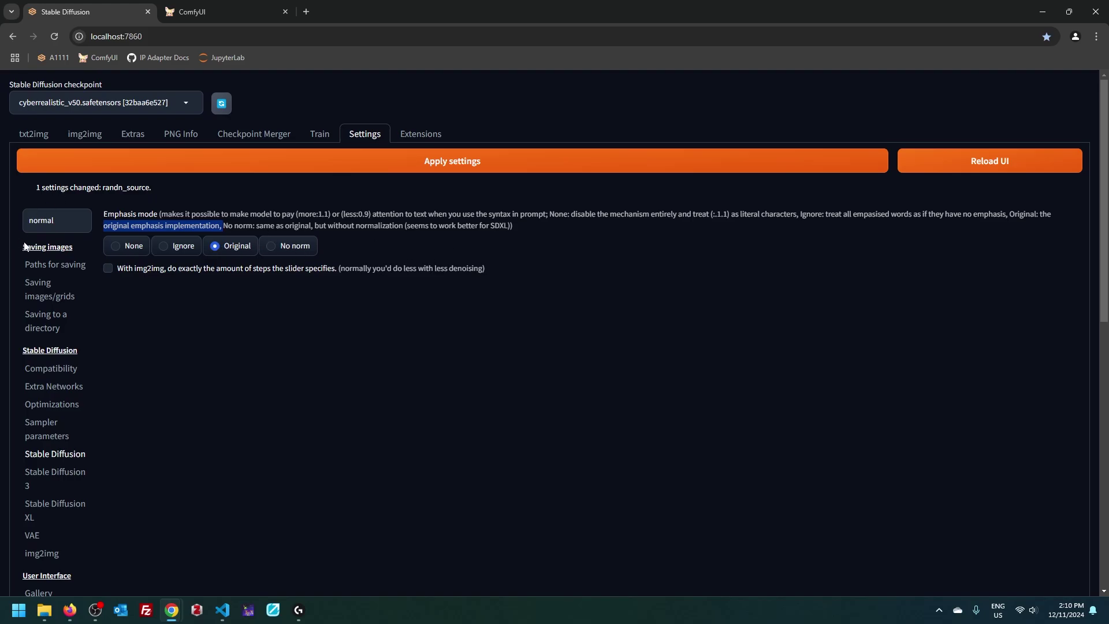
Clear the settings search and generate a new pizza image from txt2img.
click(67, 222)
key(ctrl+a)
key(BackSpace)
click(54, 454)
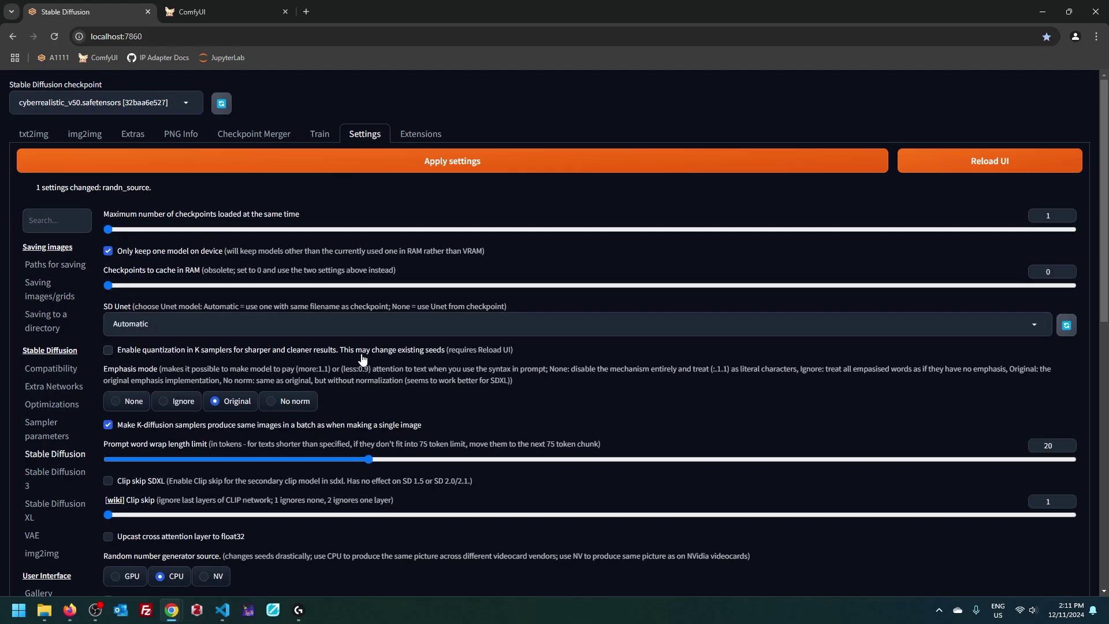
scroll(375, 358, down, 4)
scroll(219, 362, up, 4)
scroll(219, 367, down, 4)
scroll(219, 367, up, 4)
click(33, 134)
click(390, 172)
key(ctrl+Return)
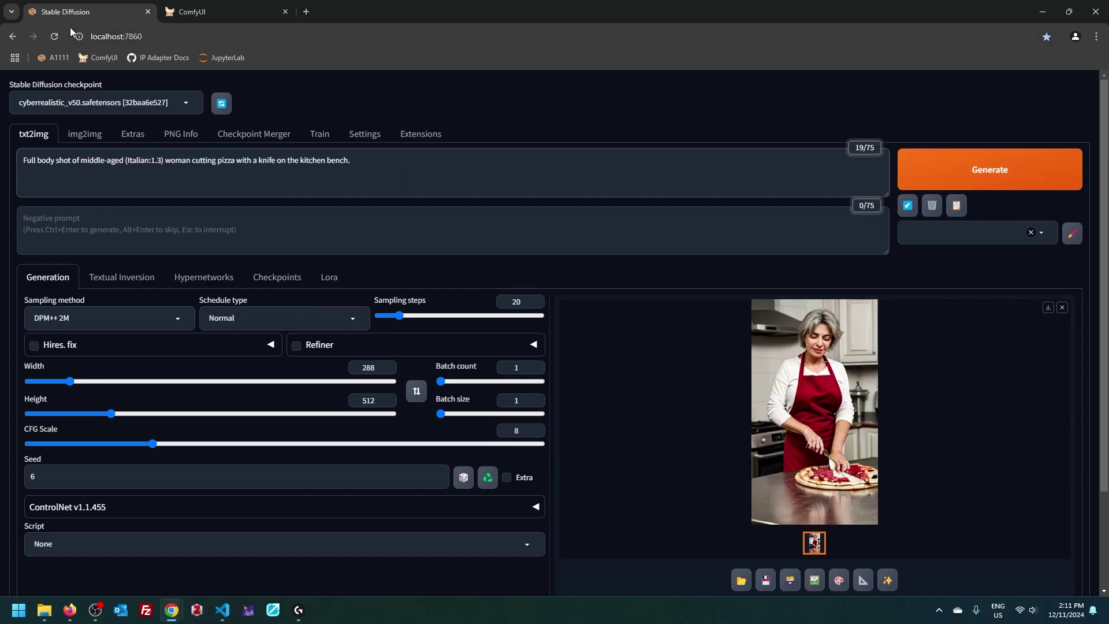
Pan ComfyUI's canvas to the Sampling group's pizza preview and open the Custom Nodes Manager.
click(234, 14)
click(561, 544)
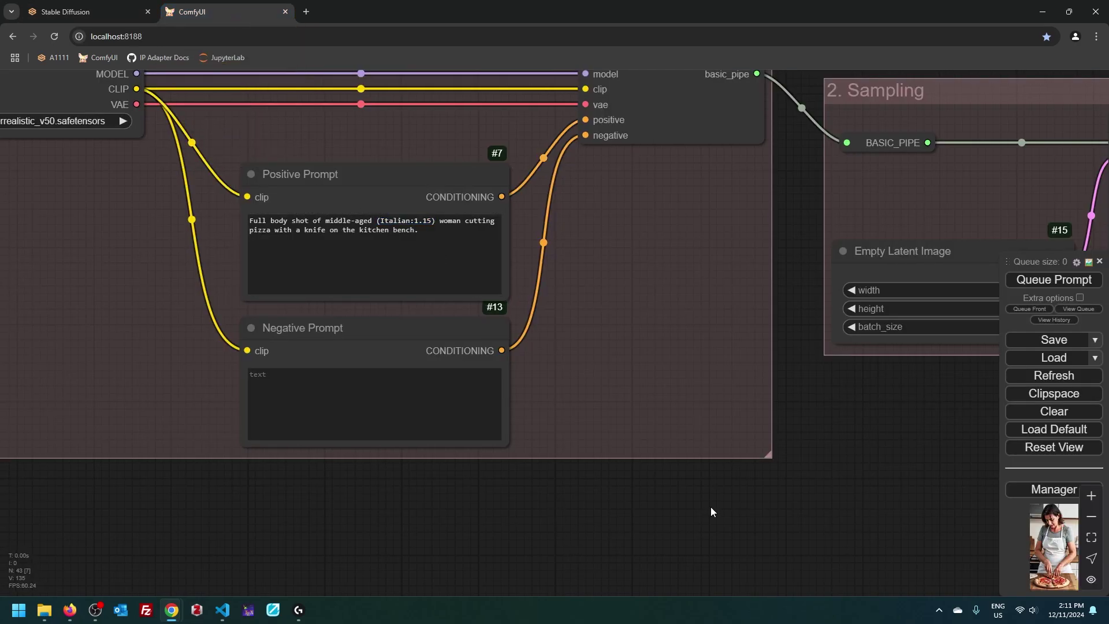
scroll(642, 514, down, 4)
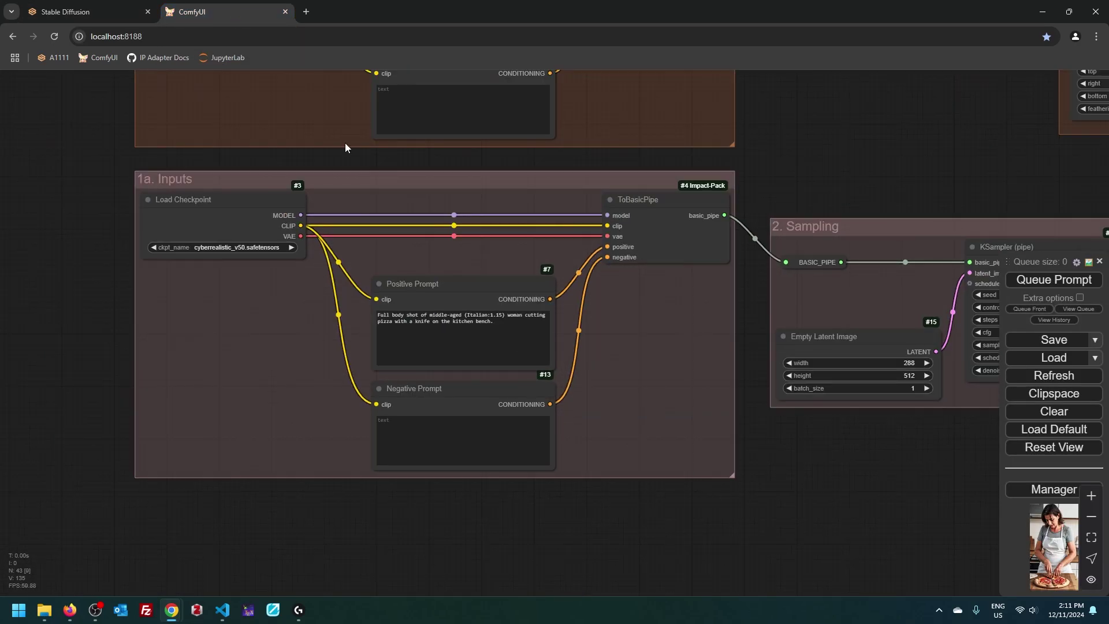
drag(816, 461, 409, 379)
scroll(626, 417, down, 2)
scroll(723, 436, down, 2)
scroll(724, 440, up, 2)
scroll(448, 331, down, 2)
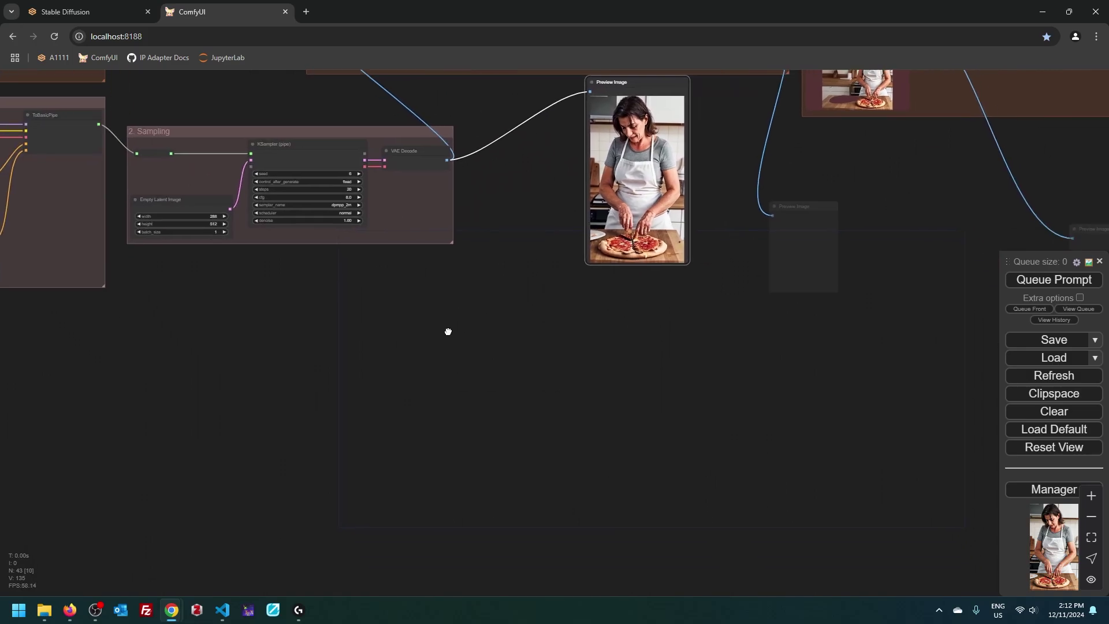
scroll(449, 331, up, 3)
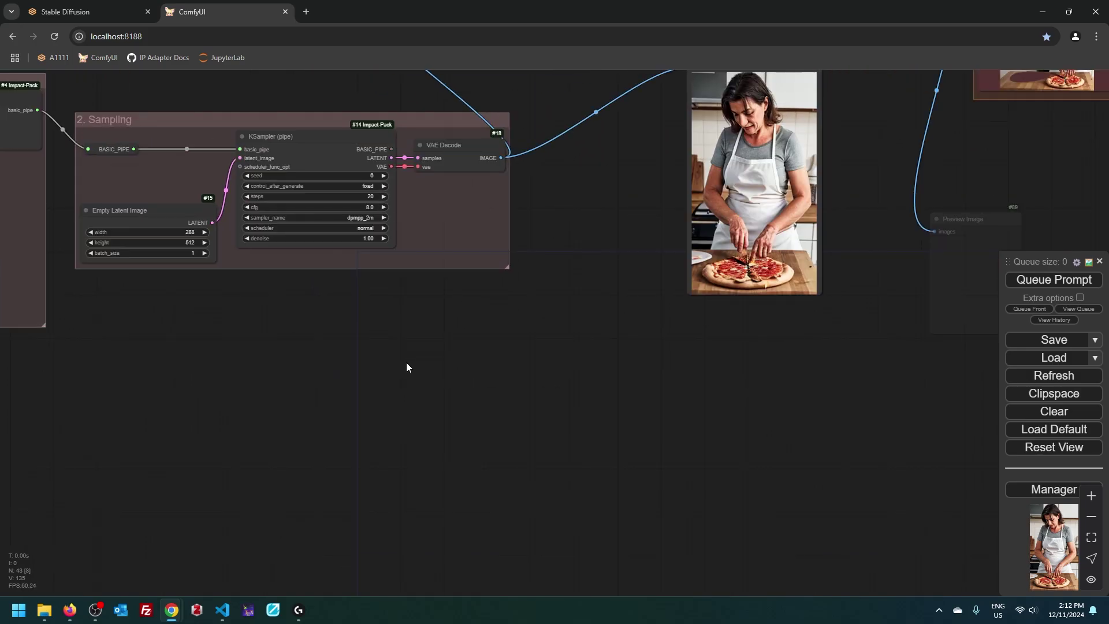
click(1055, 490)
click(542, 232)
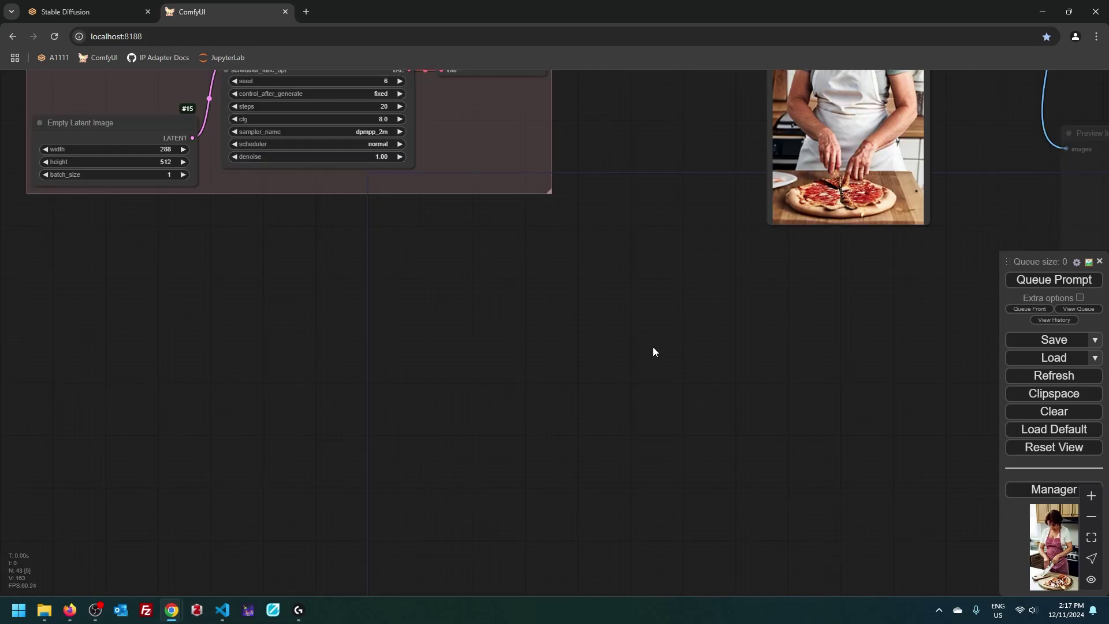
Add a KSampler [pipe] (inspire) node via the 'ksampler pipe' node search.
double_click(484, 269)
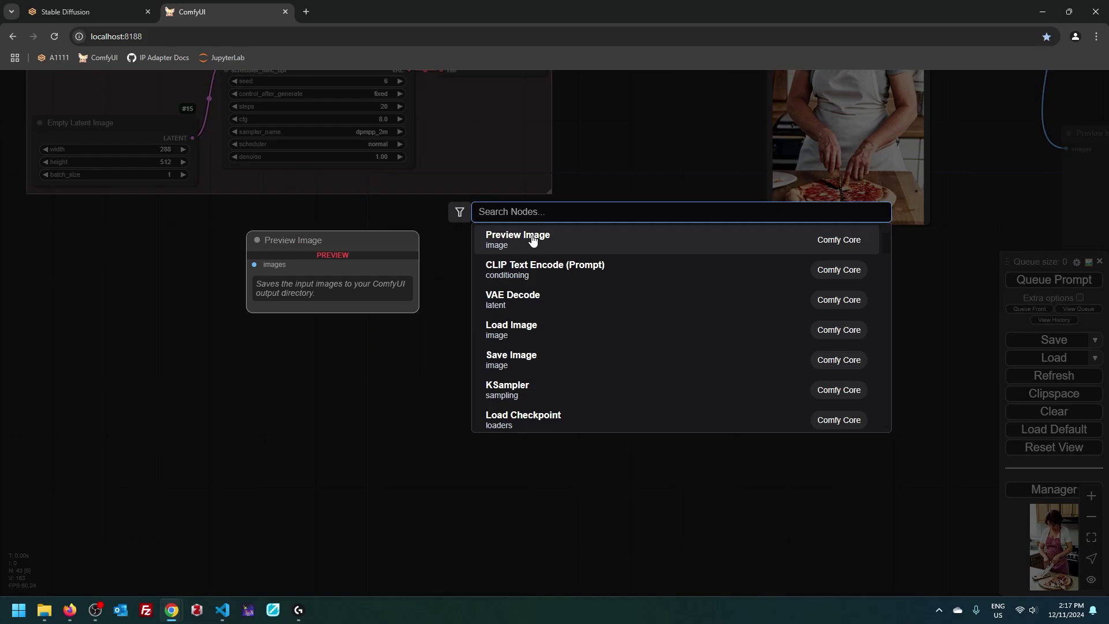
text(ksampler pipe)
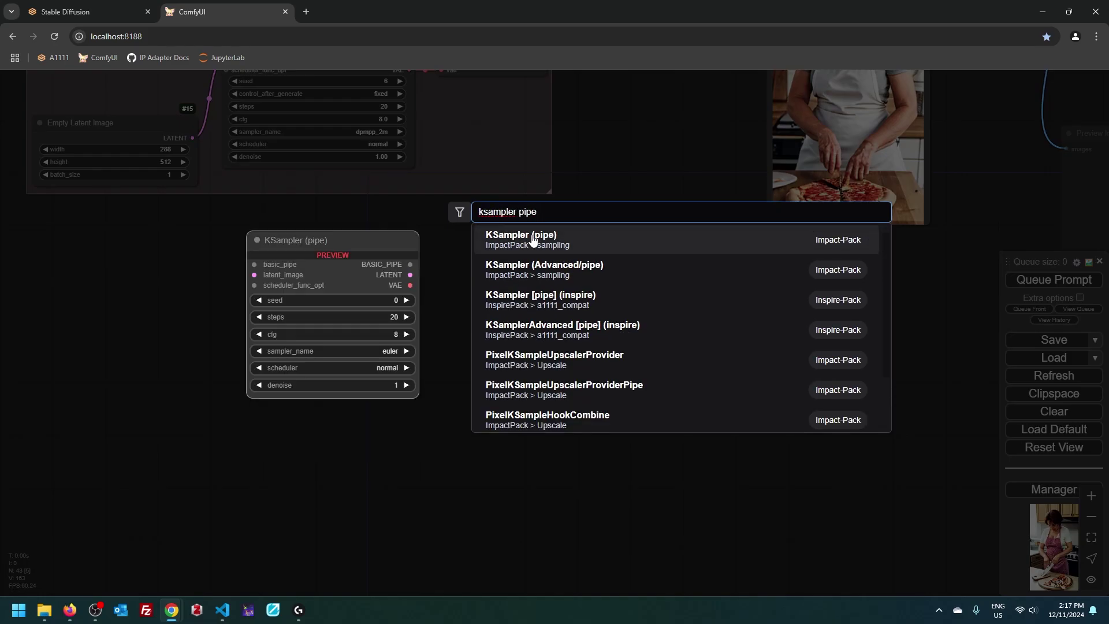
click(609, 306)
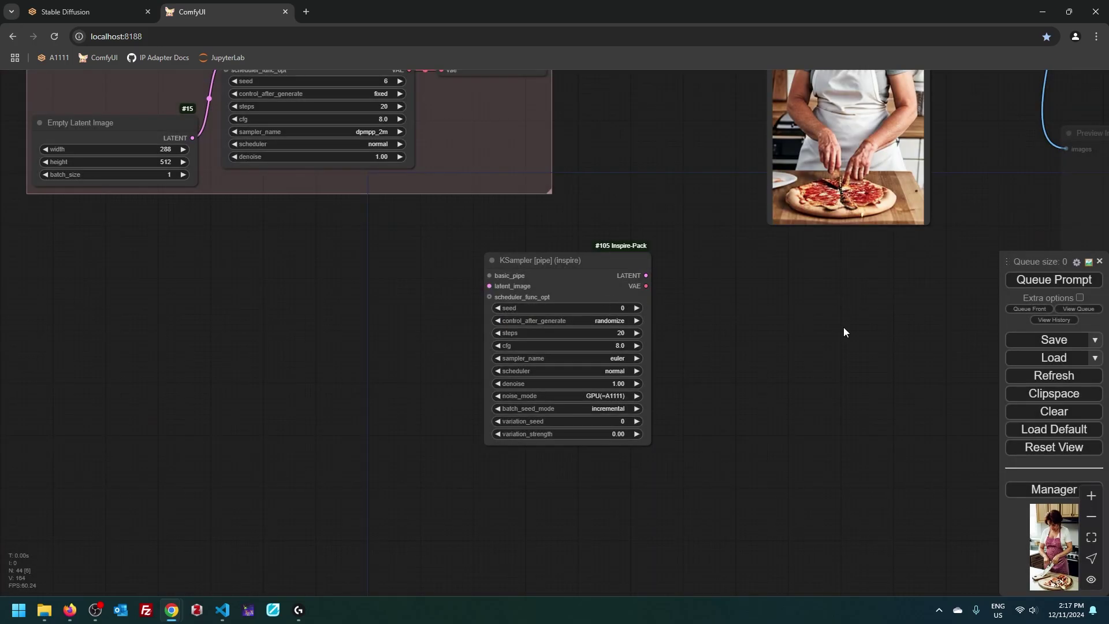
drag(844, 327, 589, 275)
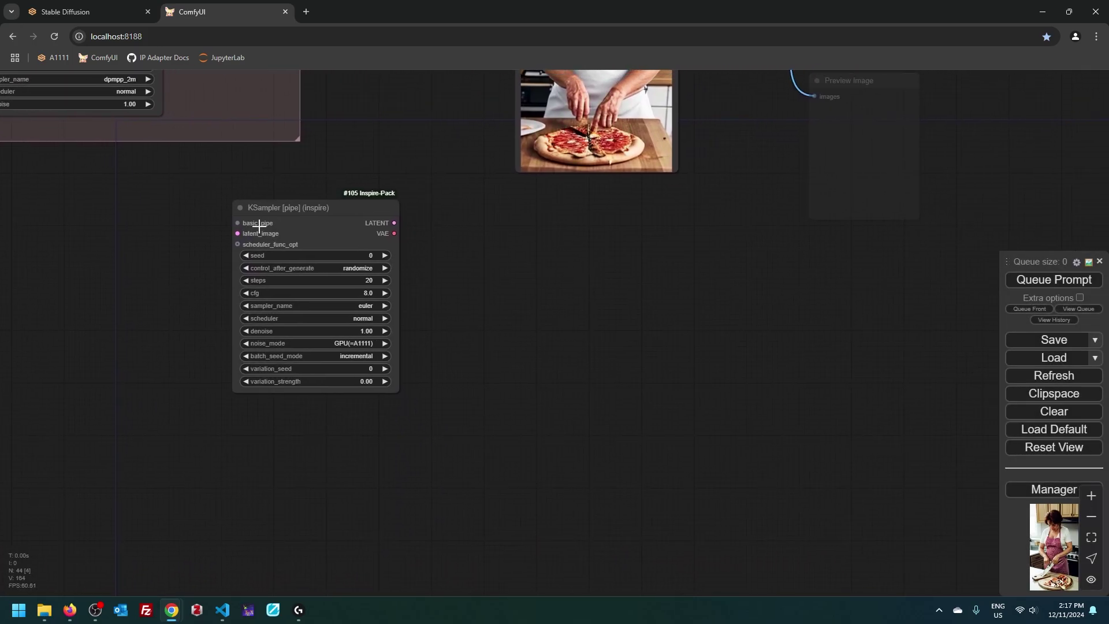
Browse the Add Node > a1111_compat category without adding another node.
right_click(470, 207)
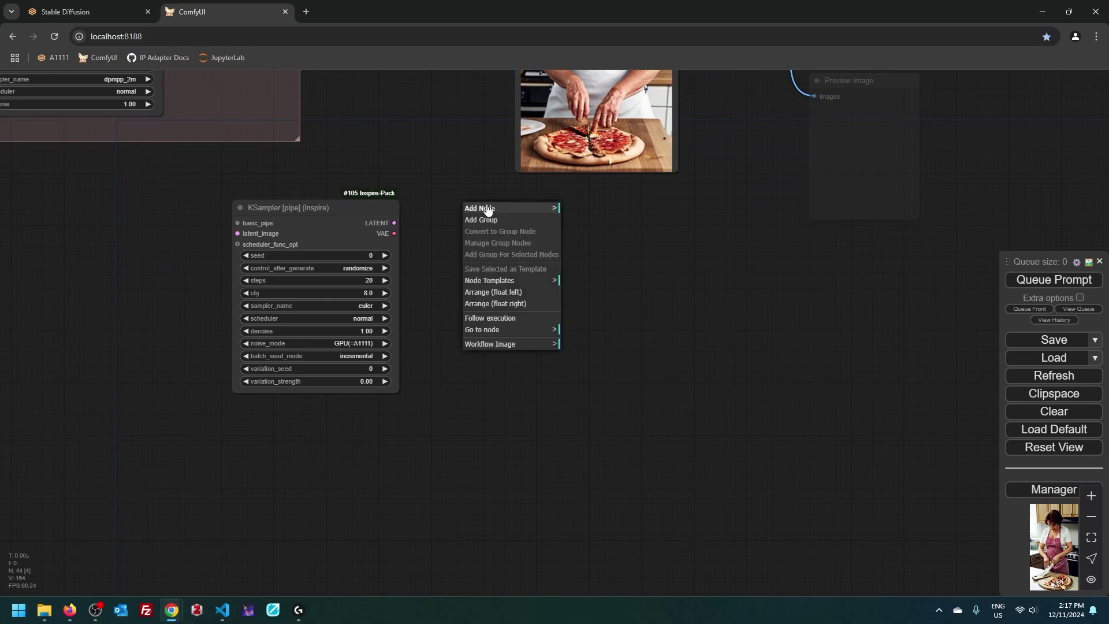
click(513, 209)
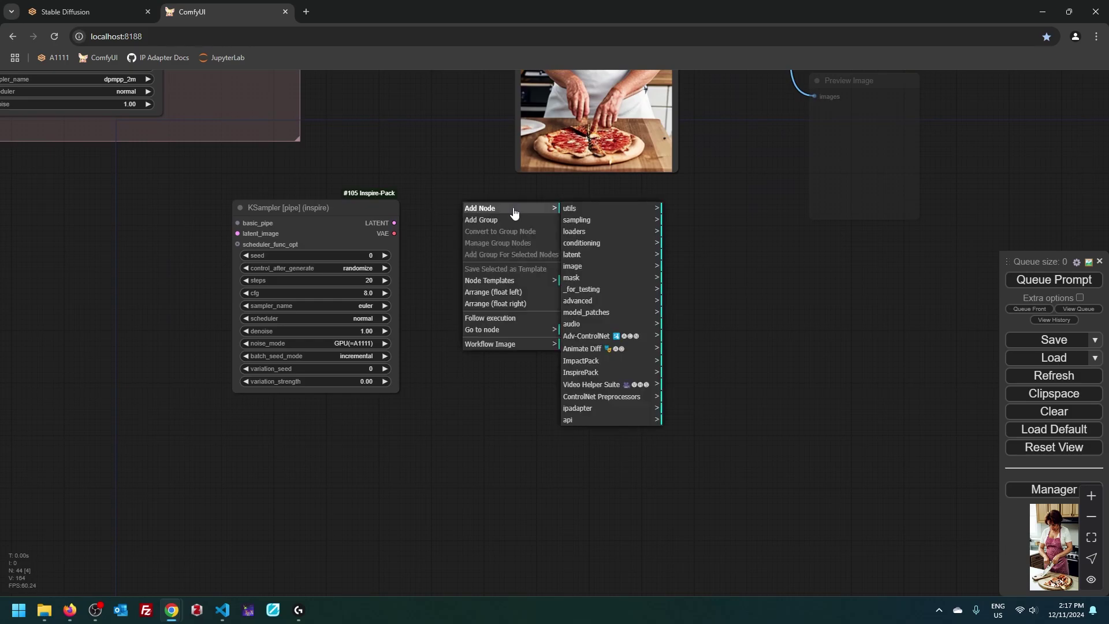
click(579, 362)
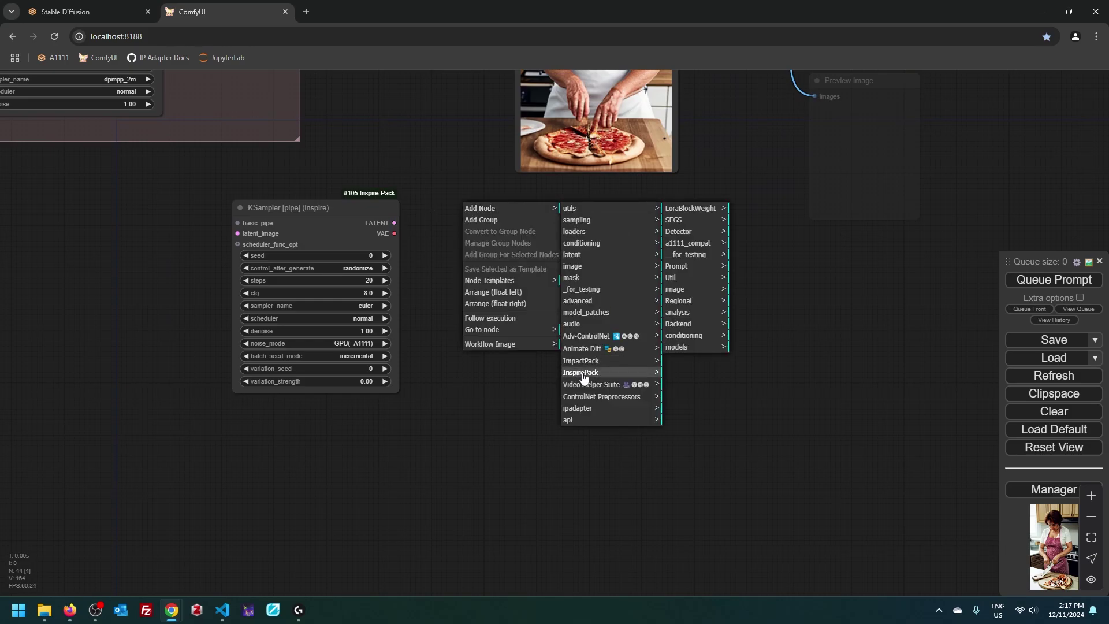
click(688, 248)
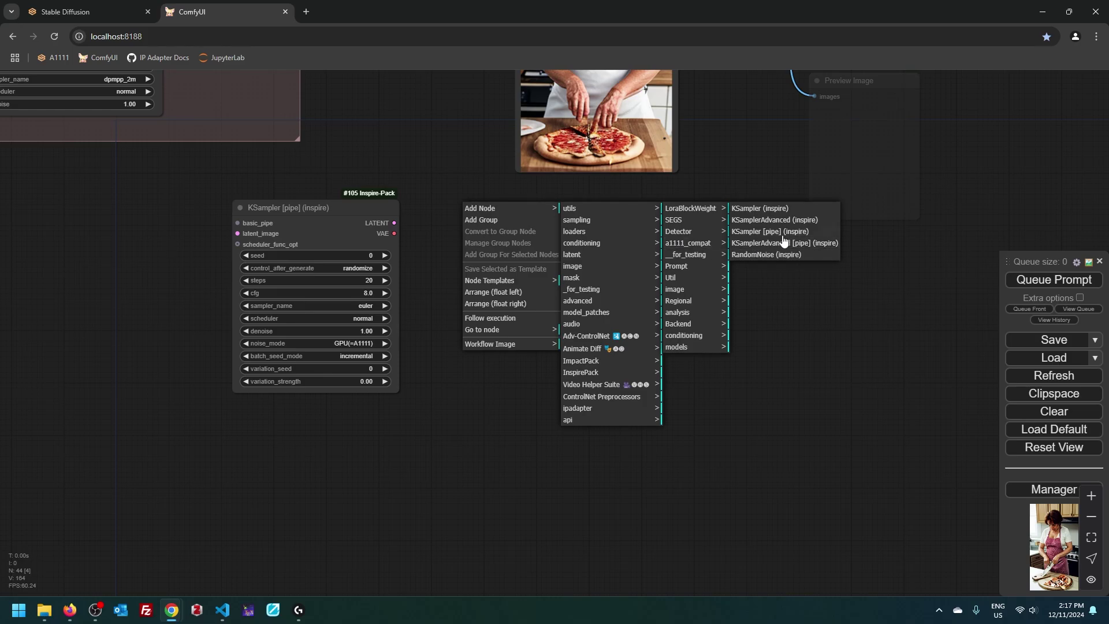
click(500, 174)
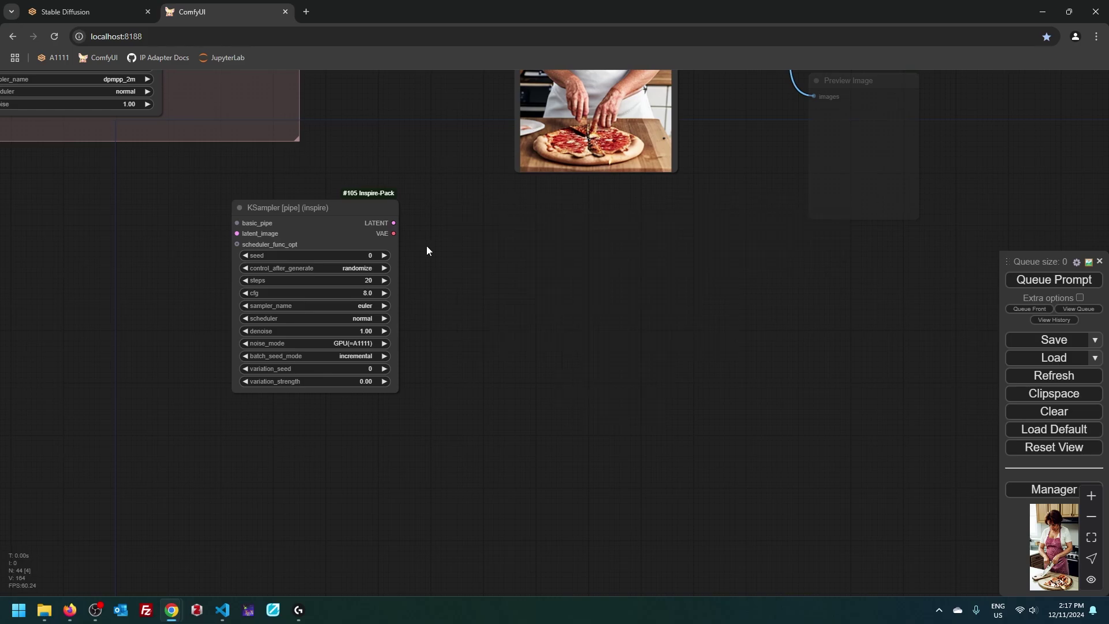
Set the Inspire KSampler to seed 6 fixed, sampler dpmpp_2m, noise mode GPU(=A1111).
drag(431, 247, 655, 303)
scroll(655, 303, up, 1)
scroll(629, 317, up, 2)
click(500, 239)
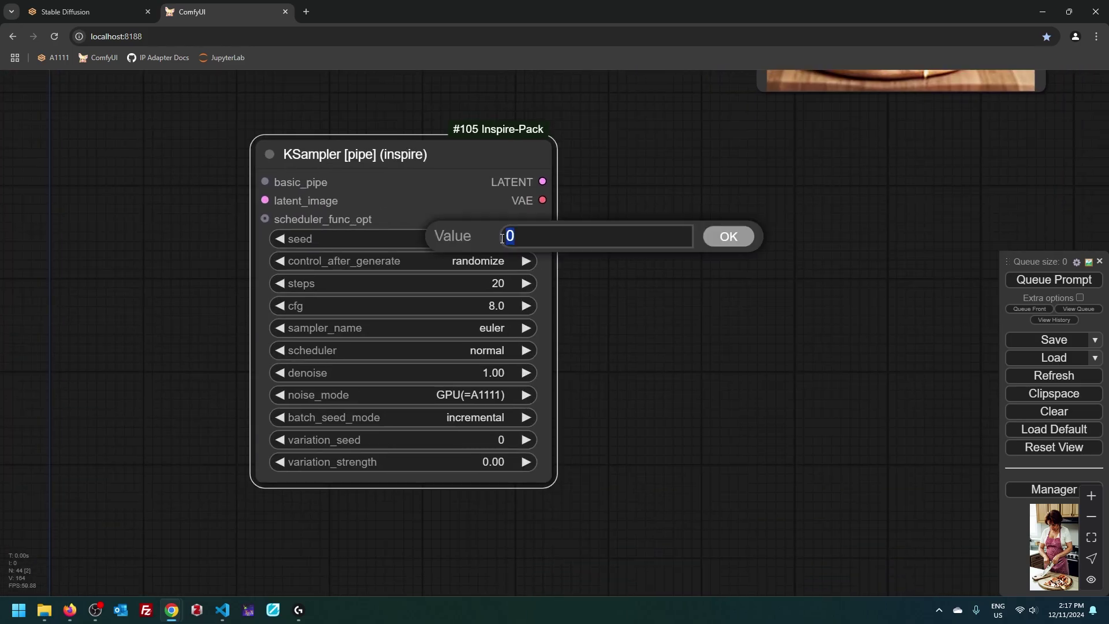
text(6)
key(Return)
click(503, 261)
click(465, 330)
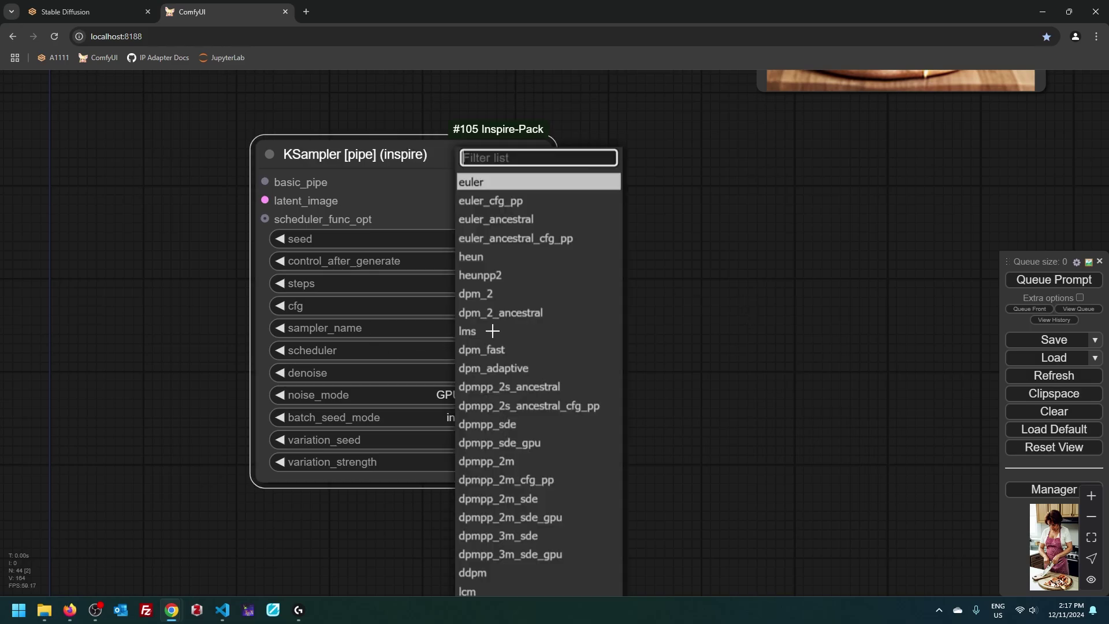
click(502, 462)
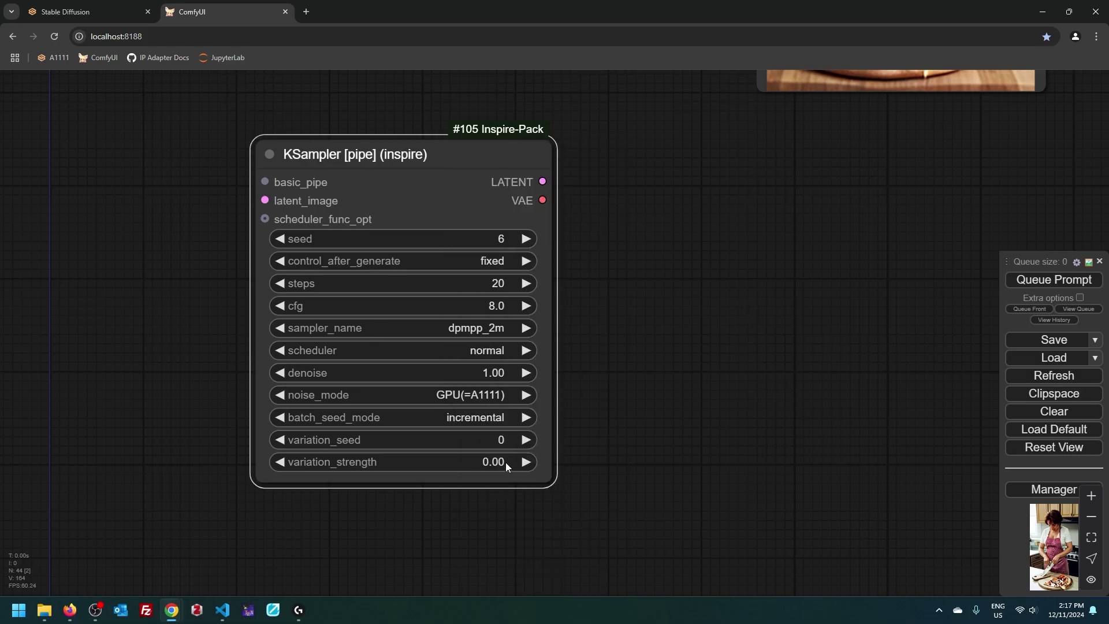
click(496, 398)
click(497, 397)
scroll(497, 398, down, 5)
Wire basic_pipe and latent into it, paste VAE Decode and Preview Image, and render.
drag(458, 329, 300, 310)
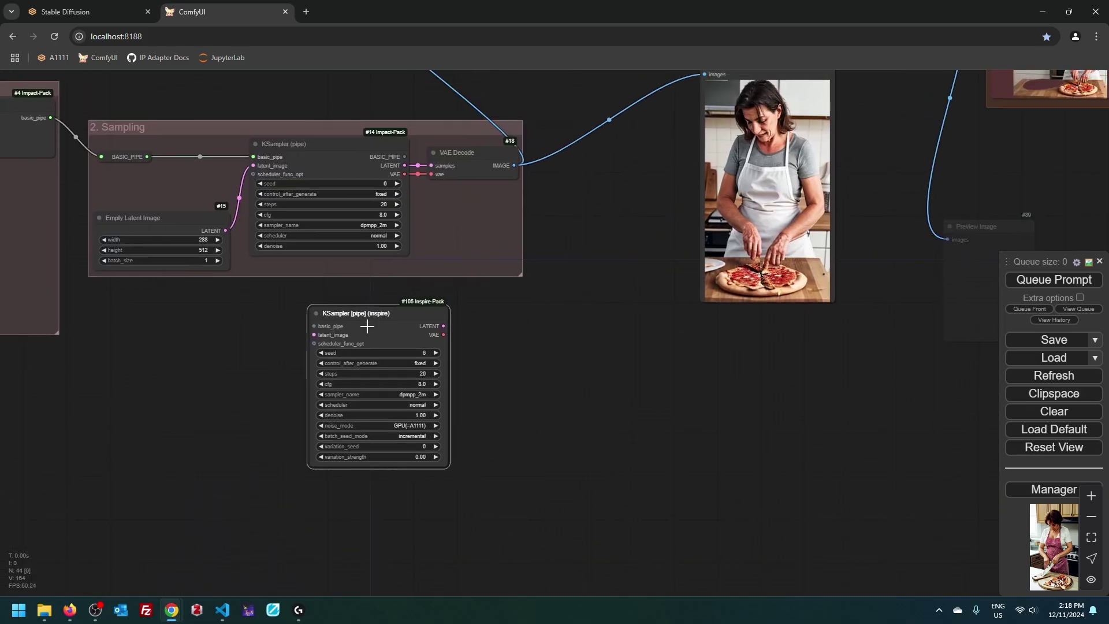
scroll(220, 310, up, 3)
drag(181, 224, 298, 364)
drag(76, 127, 298, 351)
key(ctrl+v)
key(ctrl+Return)
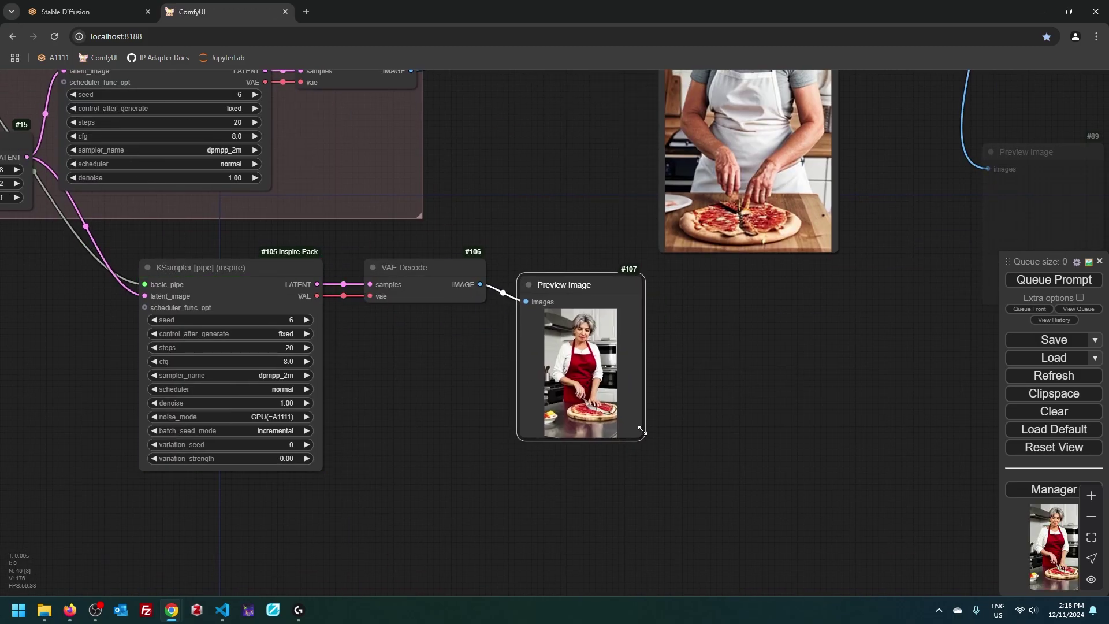
click(649, 507)
click(101, 13)
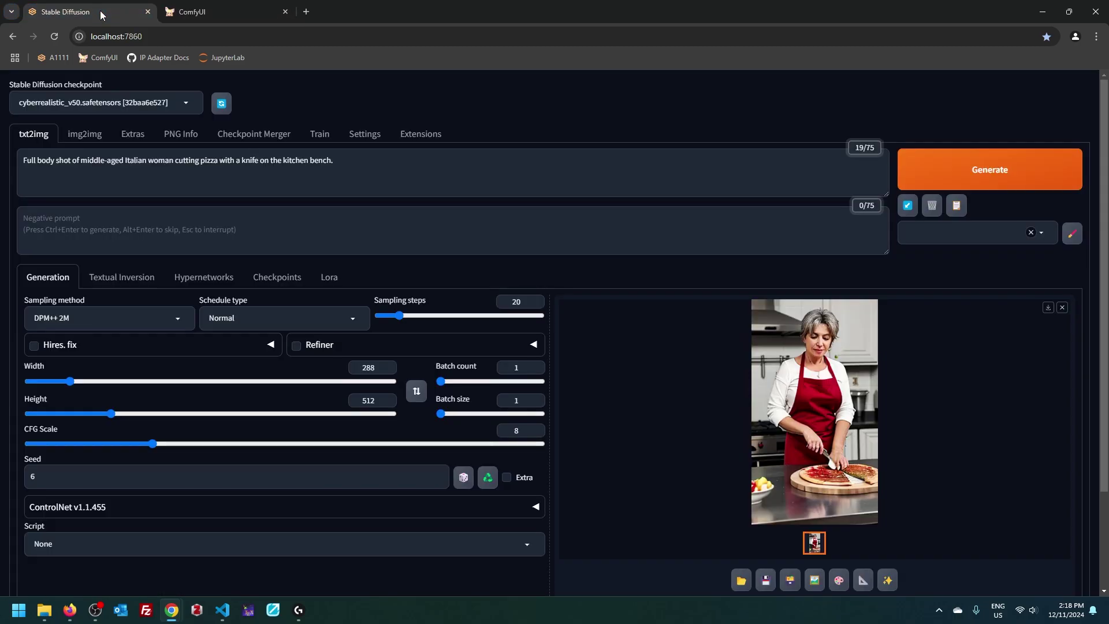
Compare the Positive Prompt in ComfyUI's 1a. Inputs group against A1111's prompt text.
click(200, 7)
drag(433, 386, 572, 379)
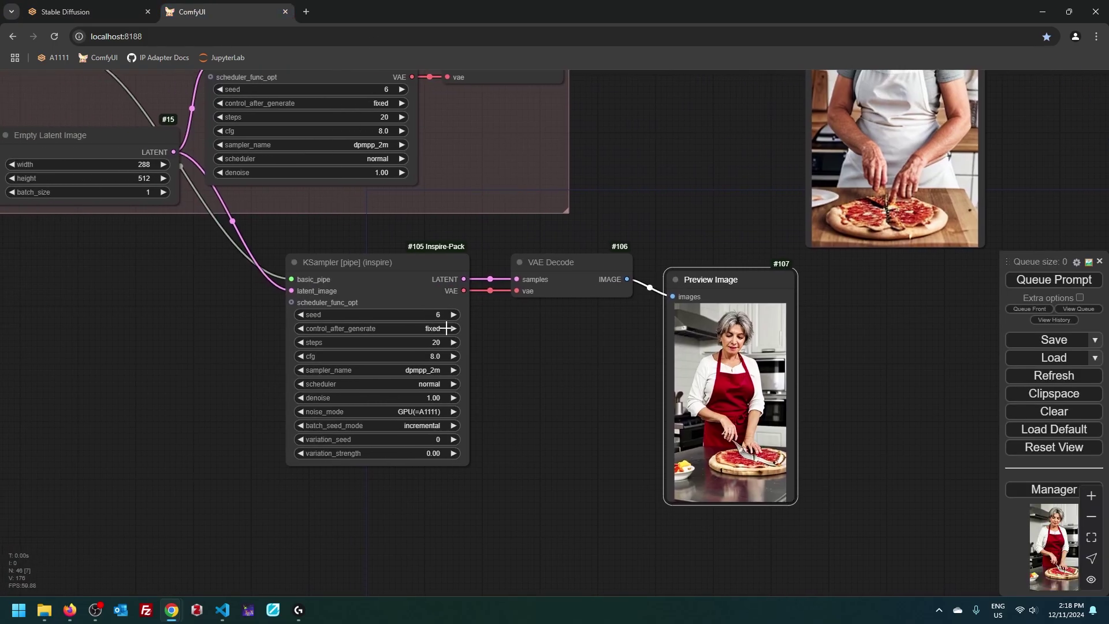
key(1)
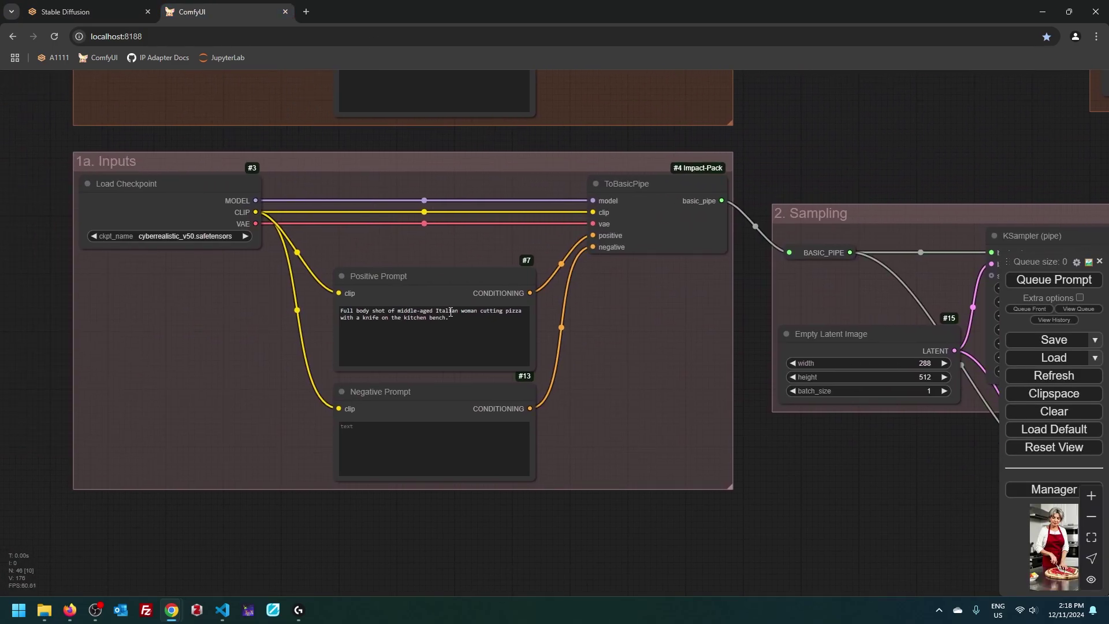
click(451, 312)
click(86, 12)
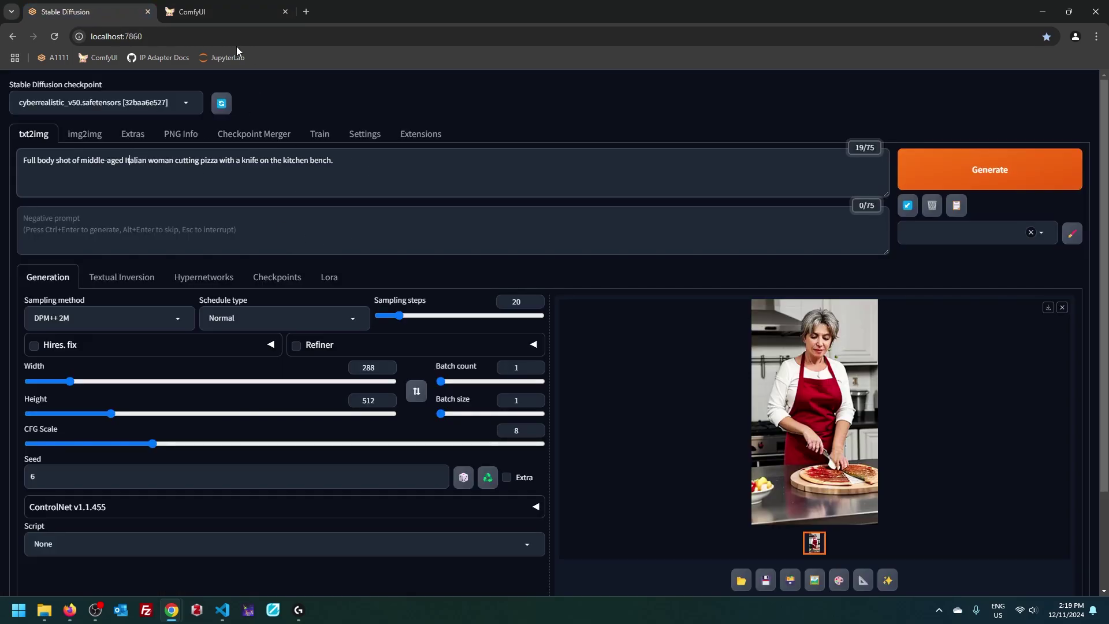
click(201, 15)
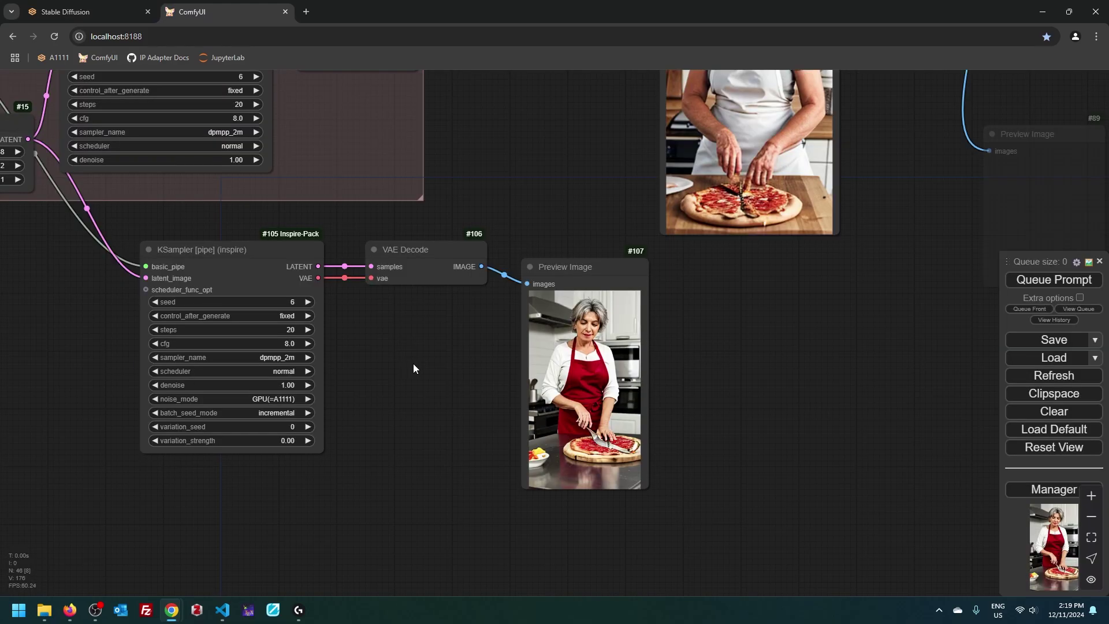
scroll(566, 416, down, 3)
scroll(618, 459, up, 3)
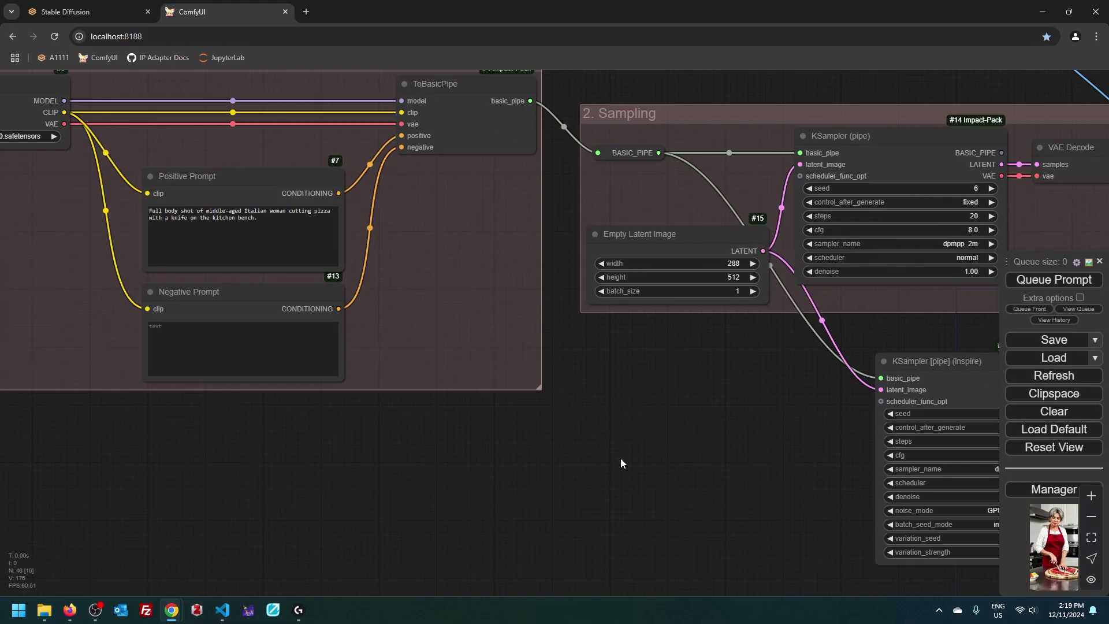
Highlight the Inspire Pack README note on ComfyUI versus A1111 prompt weighting, then return to ComfyUI.
click(452, 271)
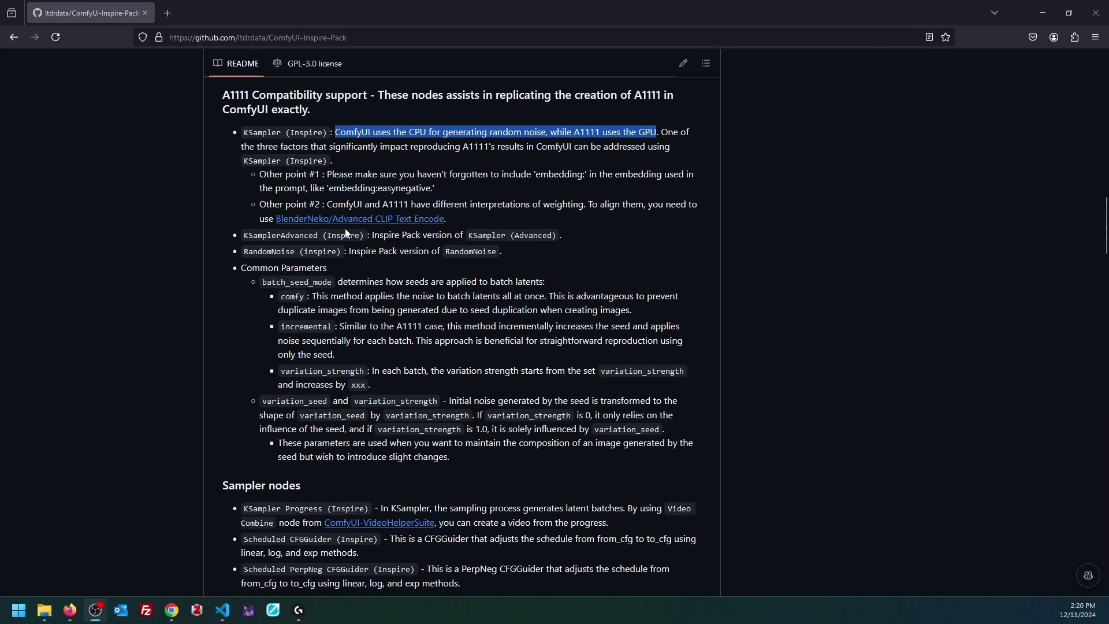
drag(328, 204, 462, 206)
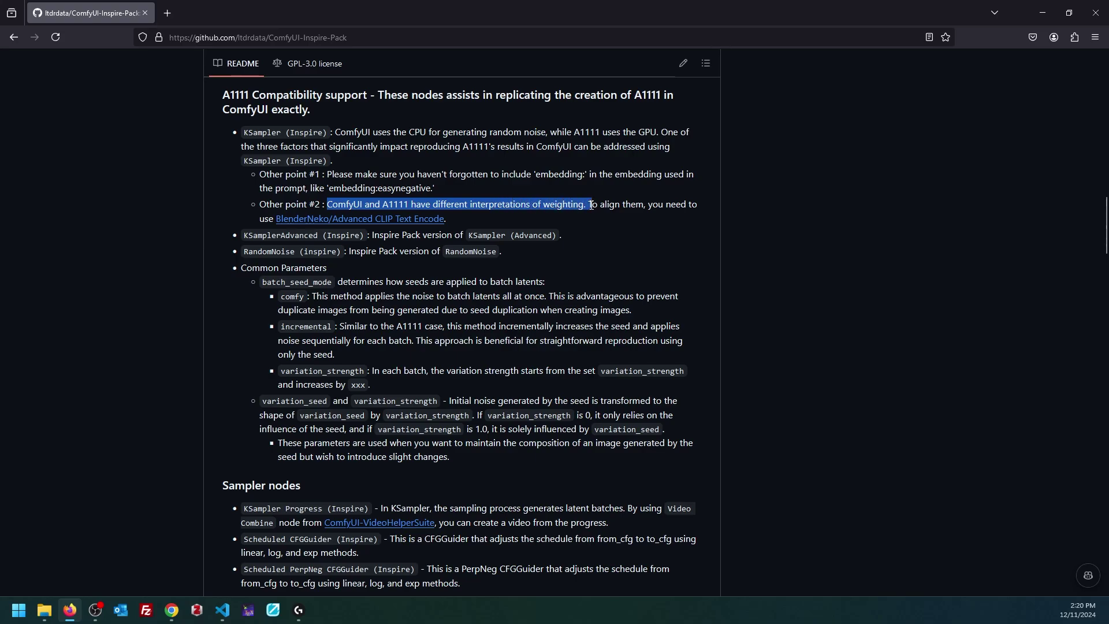
mouse_move(462, 207)
mouse_down()
mouse_move(646, 216)
mouse_move(460, 225)
mouse_up()
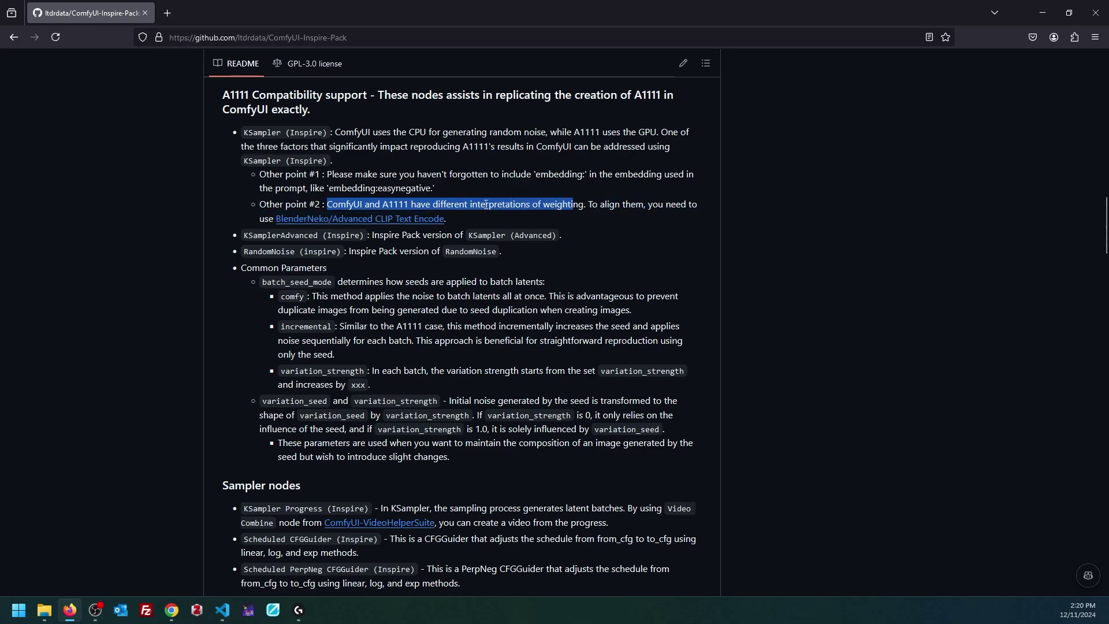
click(460, 222)
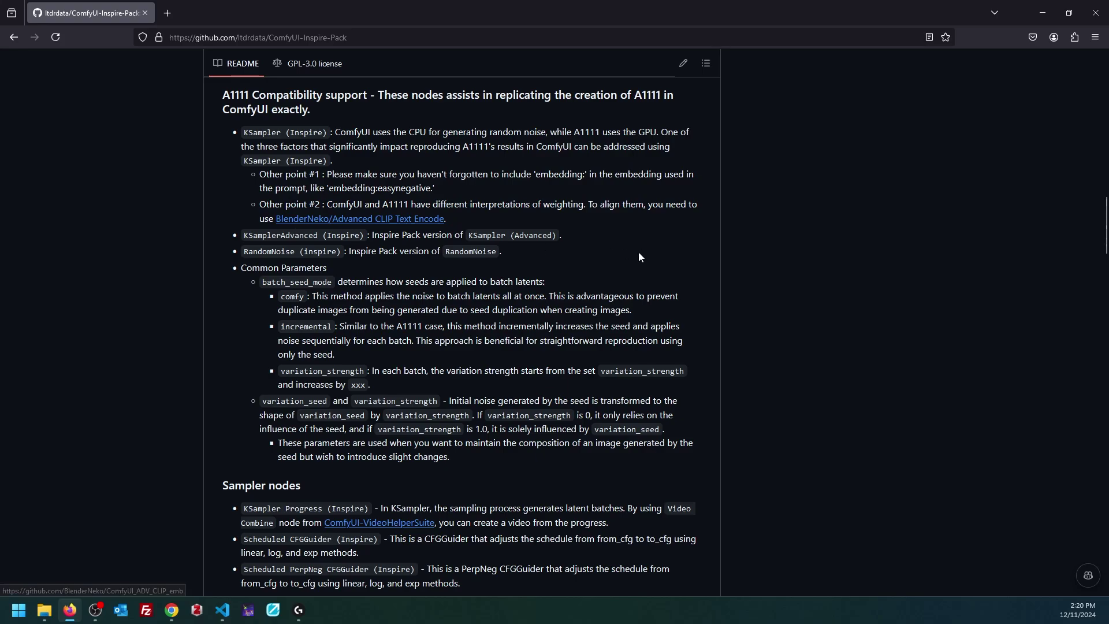
key(alt+Tab)
Add a CLIP Text Encode (Advanced) node from conditioning > advanced.
right_click(332, 304)
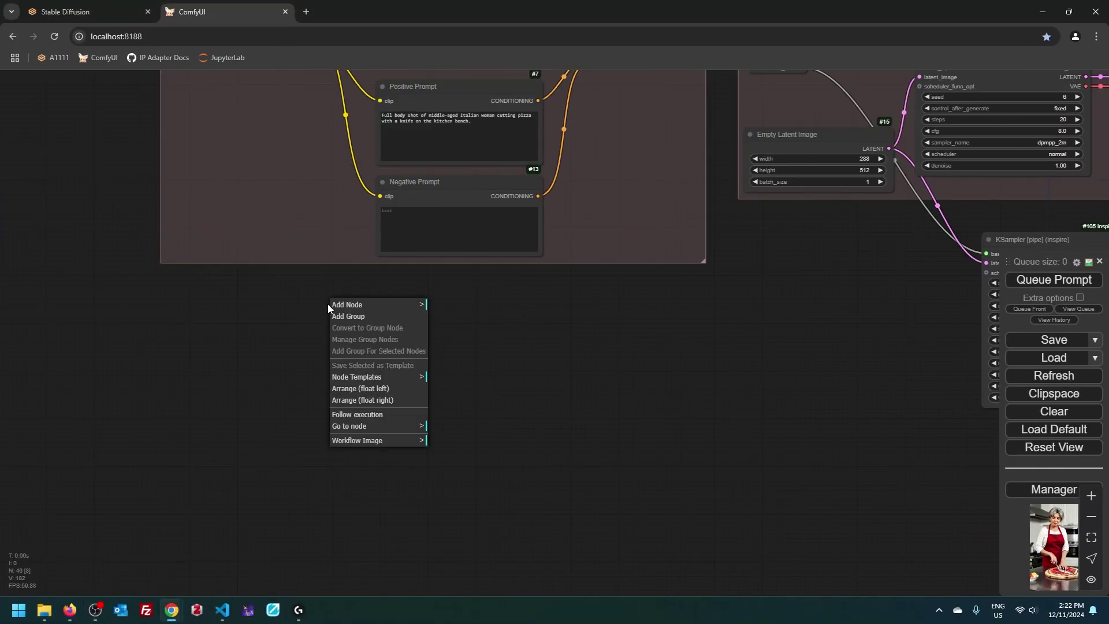
click(351, 305)
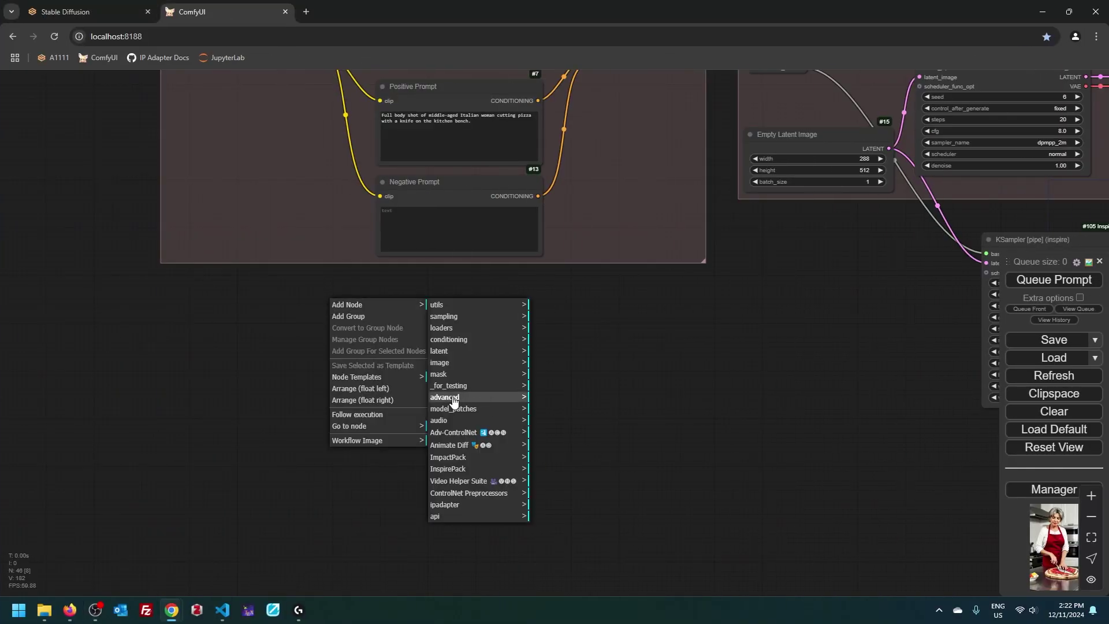
click(489, 342)
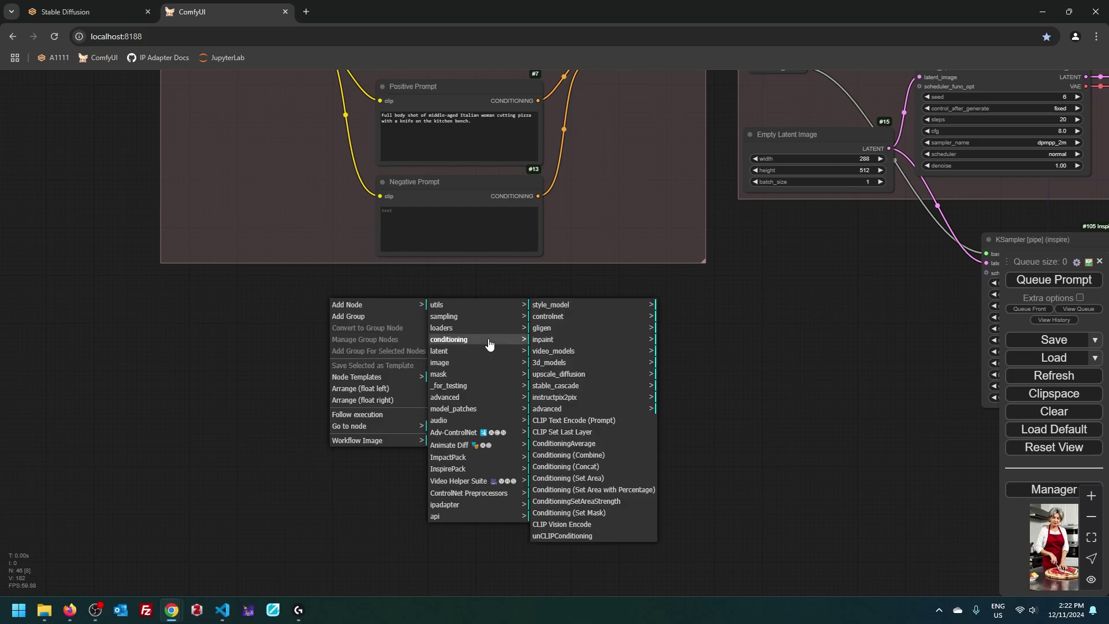
click(575, 409)
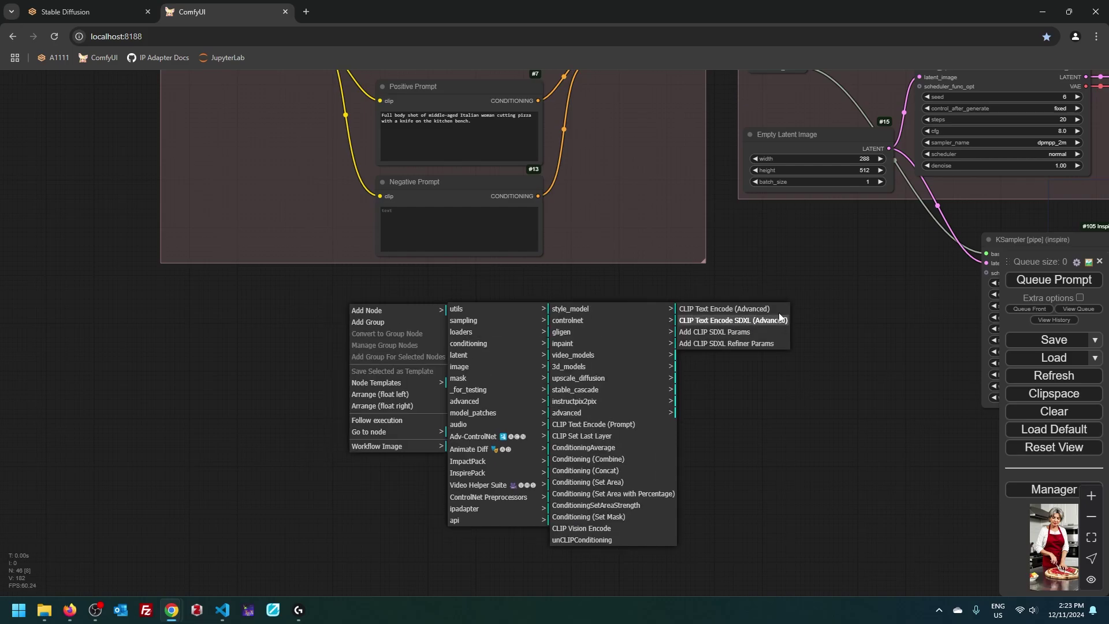
click(771, 313)
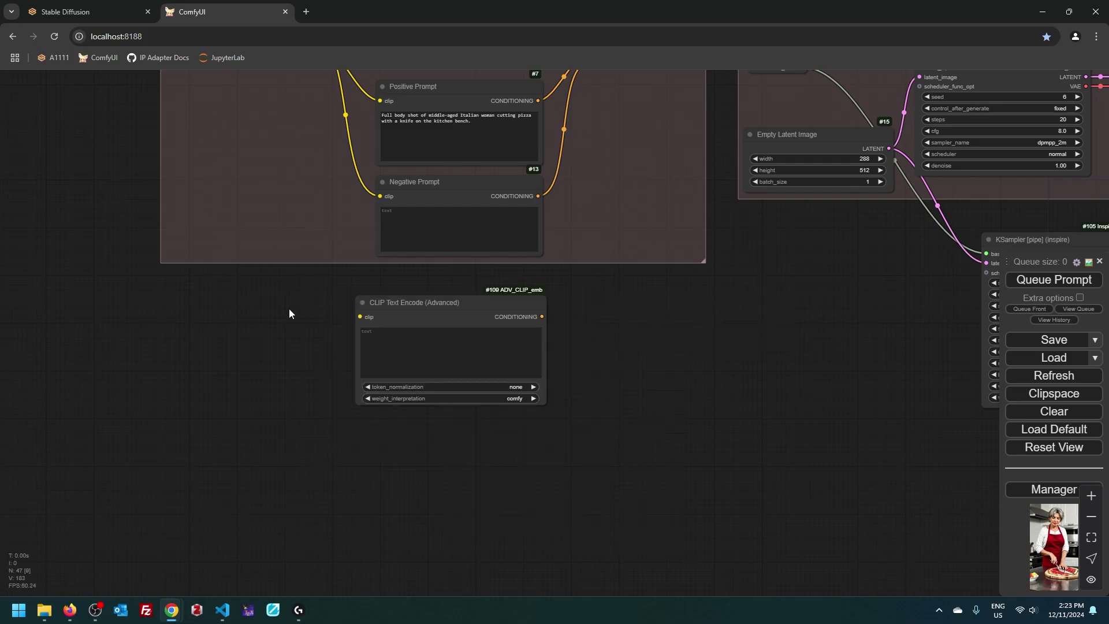
Set the node's token_normalization to mean and weight_interpretation to A1111.
scroll(592, 416, up, 4)
scroll(653, 411, up, 2)
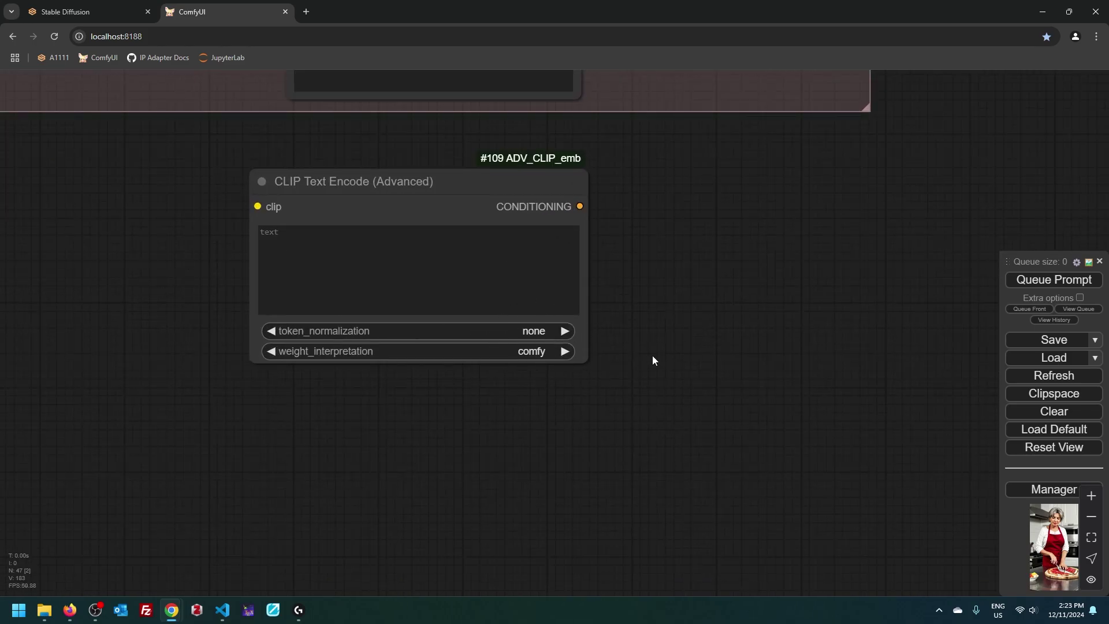
click(532, 331)
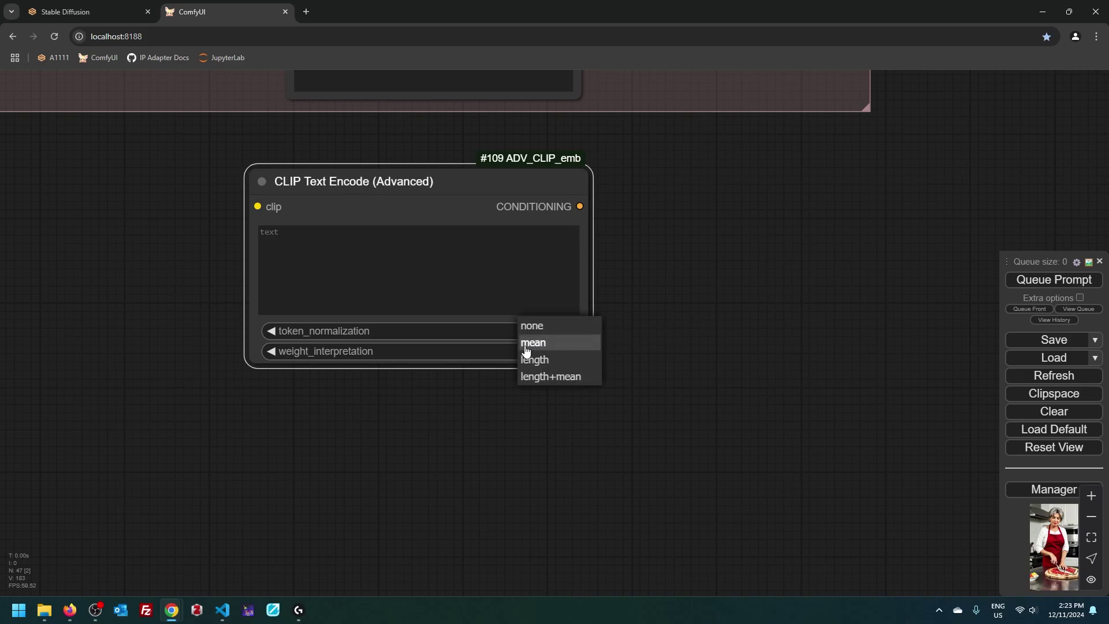
click(532, 343)
click(534, 354)
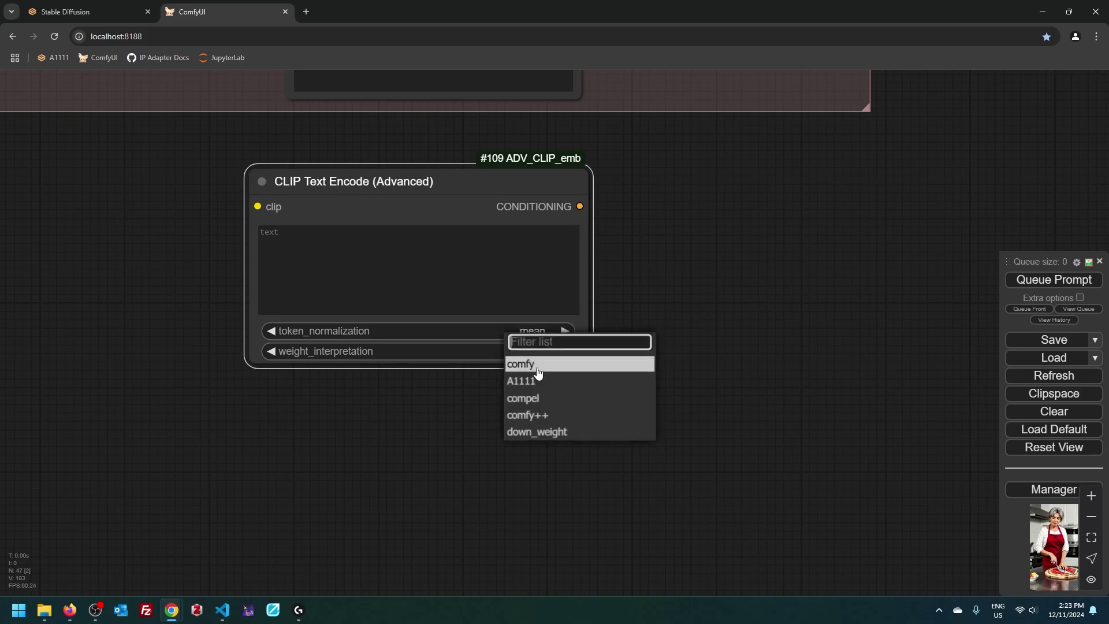
click(533, 379)
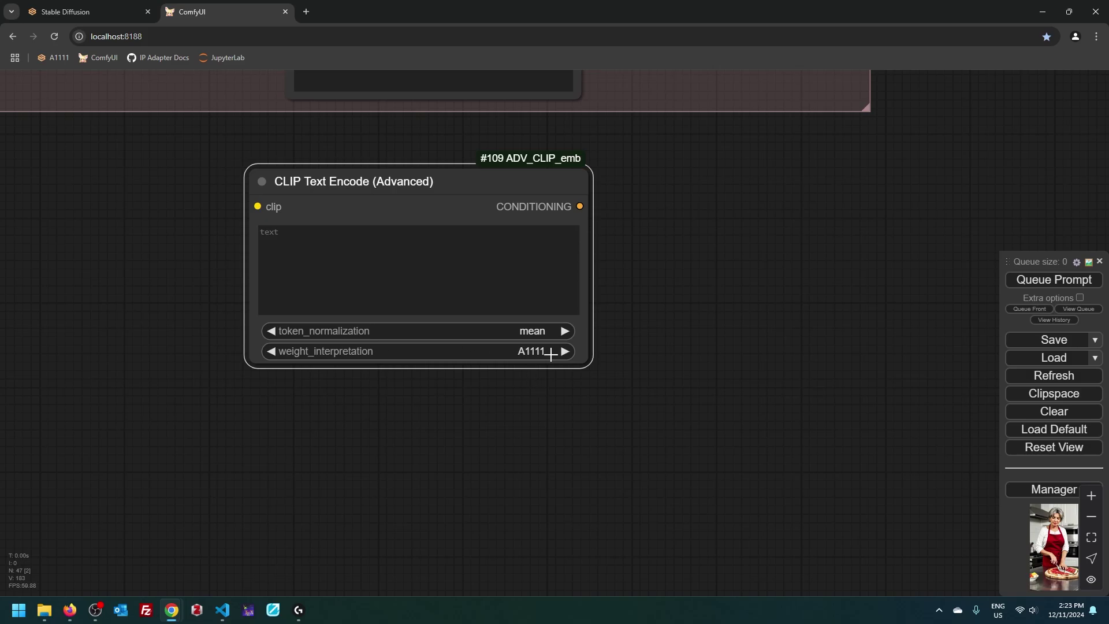
click(541, 330)
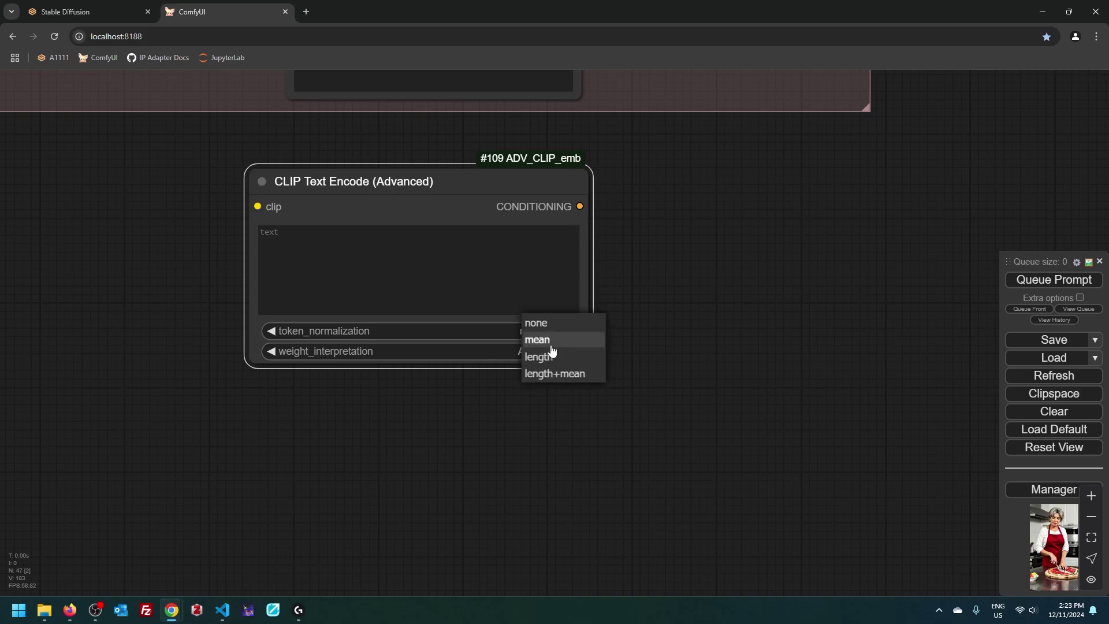
click(679, 370)
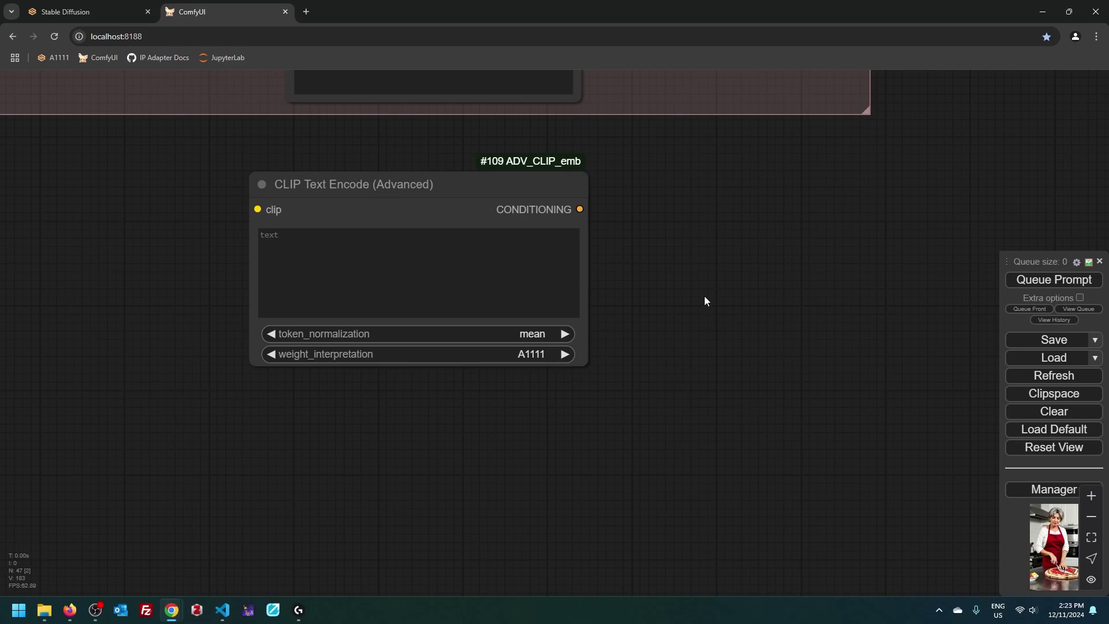
scroll(798, 295, down, 4)
Pan to the 'Detailing (Adding a cat)' group and shift its Preview Image node right.
scroll(753, 302, down, 3)
mouse_move(754, 302)
mouse_down()
mouse_move(324, 281)
mouse_move(458, 335)
mouse_up()
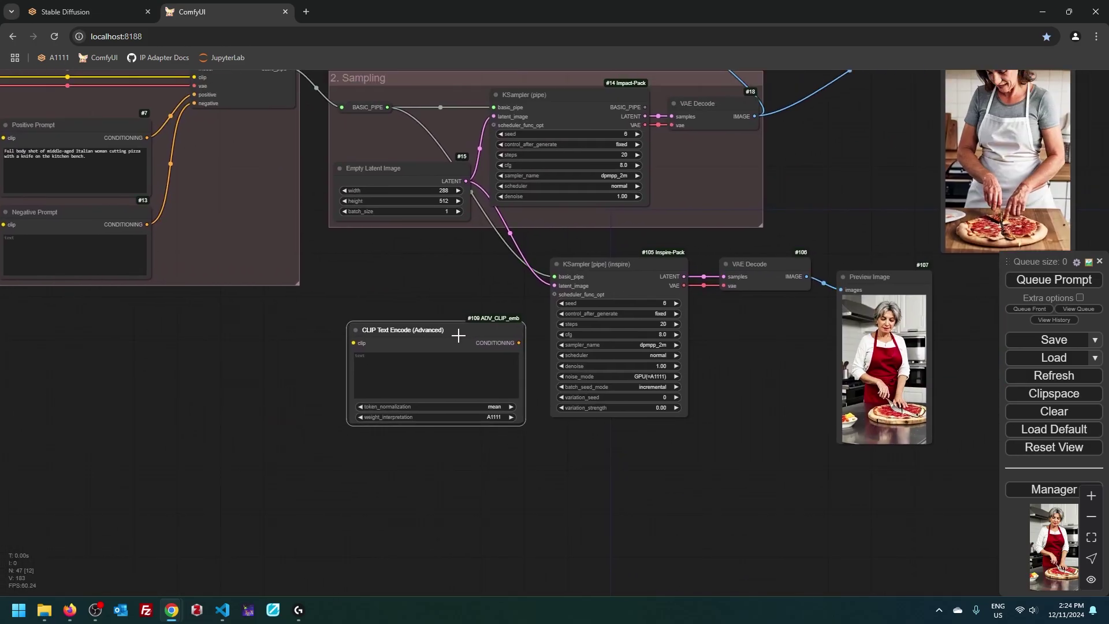
drag(467, 289, 348, 303)
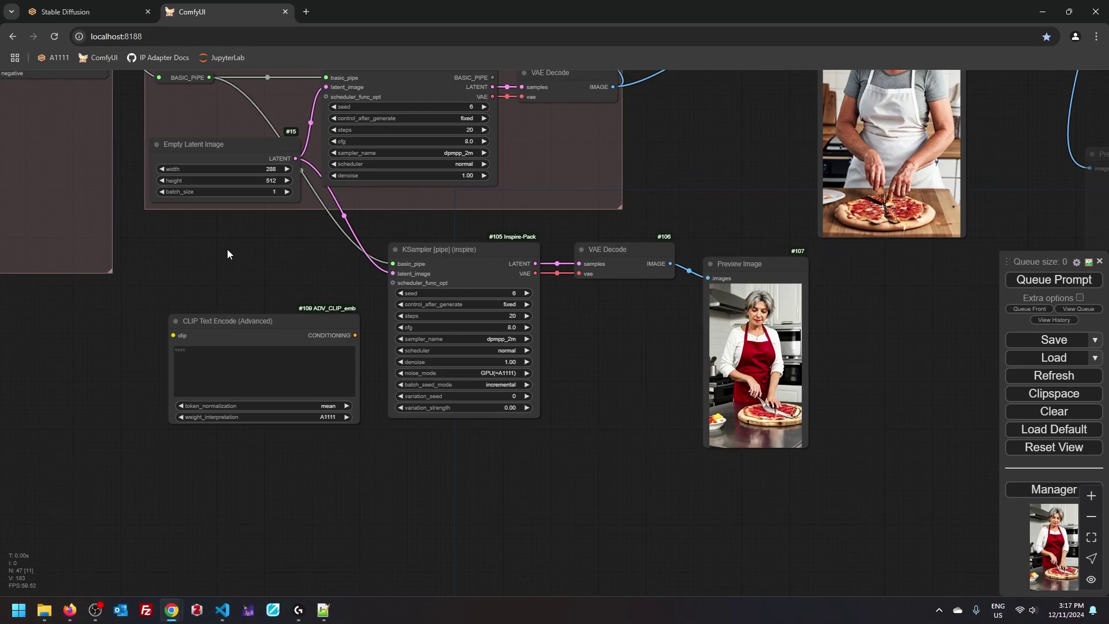
scroll(227, 249, down, 5)
drag(609, 396, 483, 327)
scroll(483, 323, up, 3)
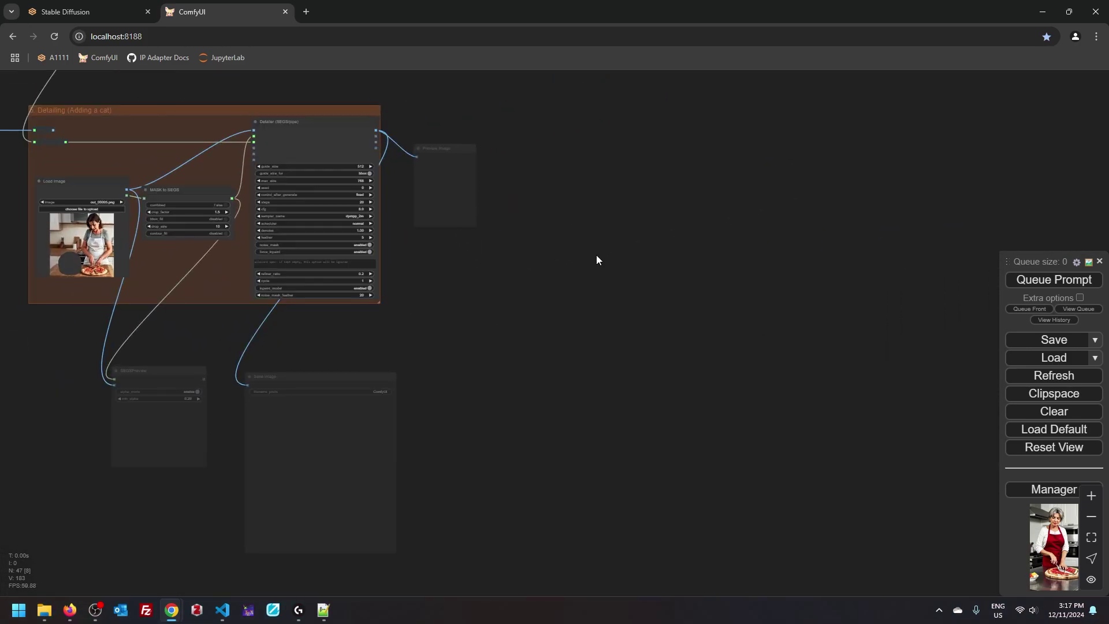
drag(470, 265, 502, 267)
scroll(584, 274, up, 5)
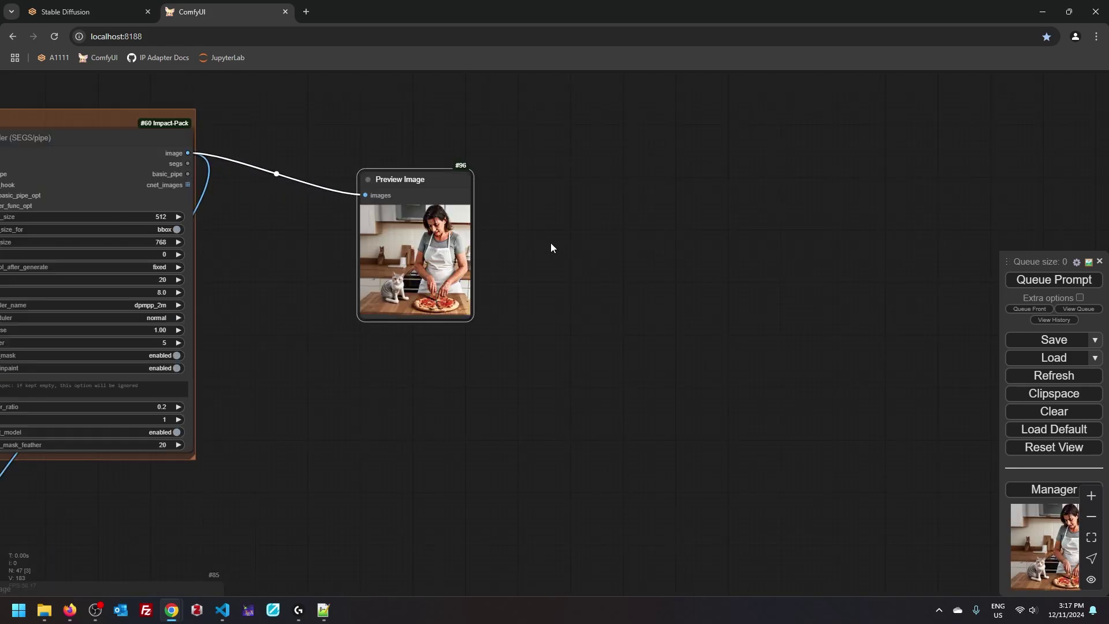
Add a BBOX Detector (SEGS) node fed by #60's detailed image output.
drag(428, 238, 391, 333)
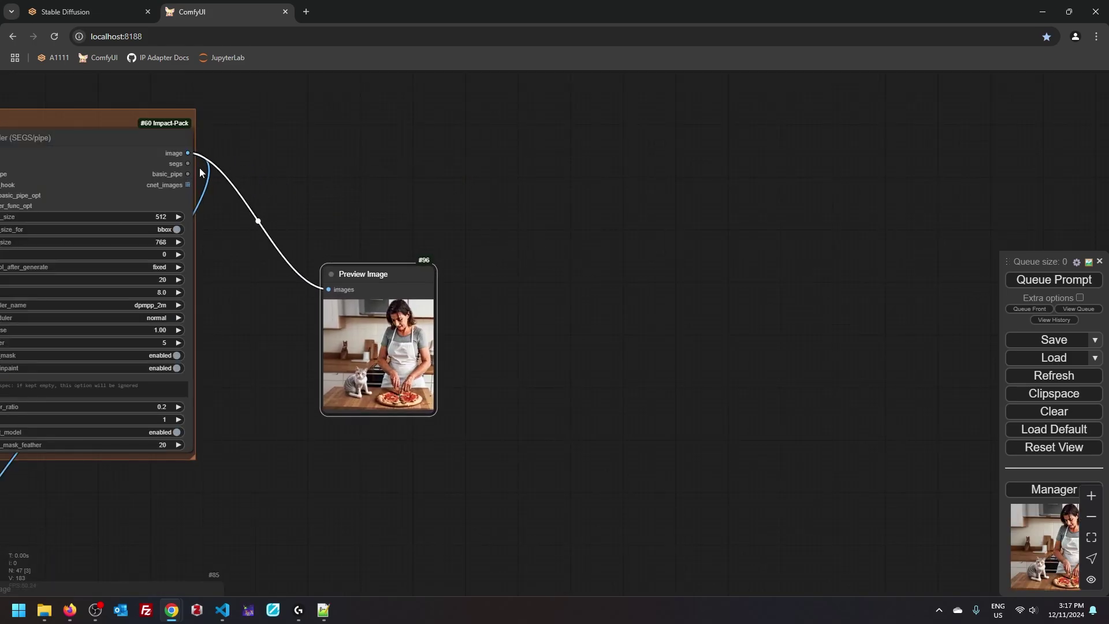
drag(187, 153, 420, 92)
click(436, 109)
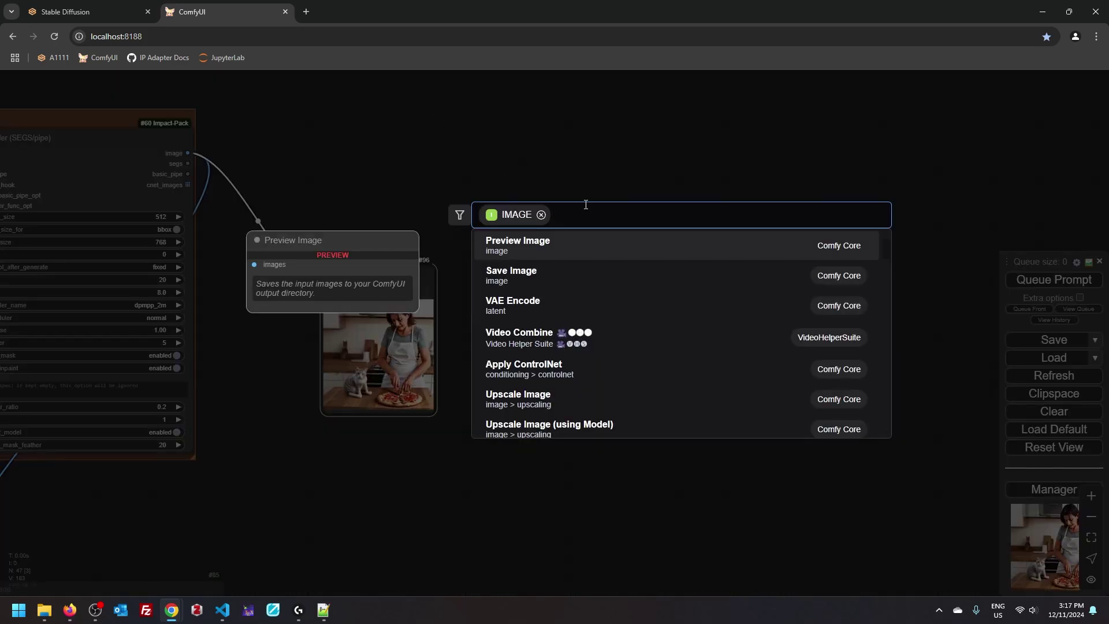
text(bbox)
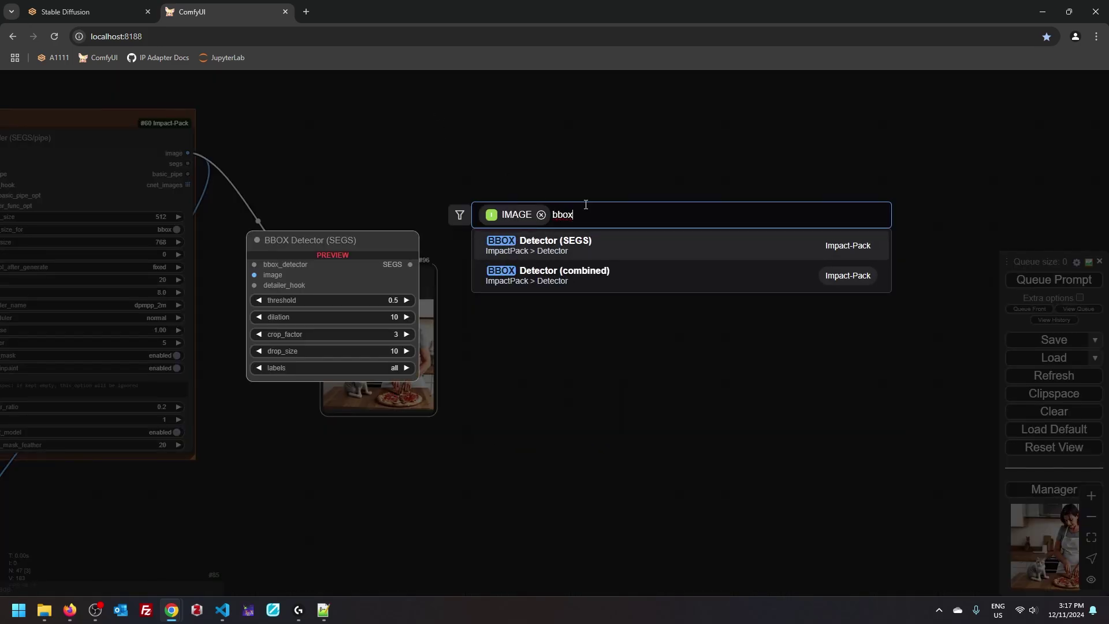
key(Return)
drag(532, 154, 648, 208)
click(457, 192)
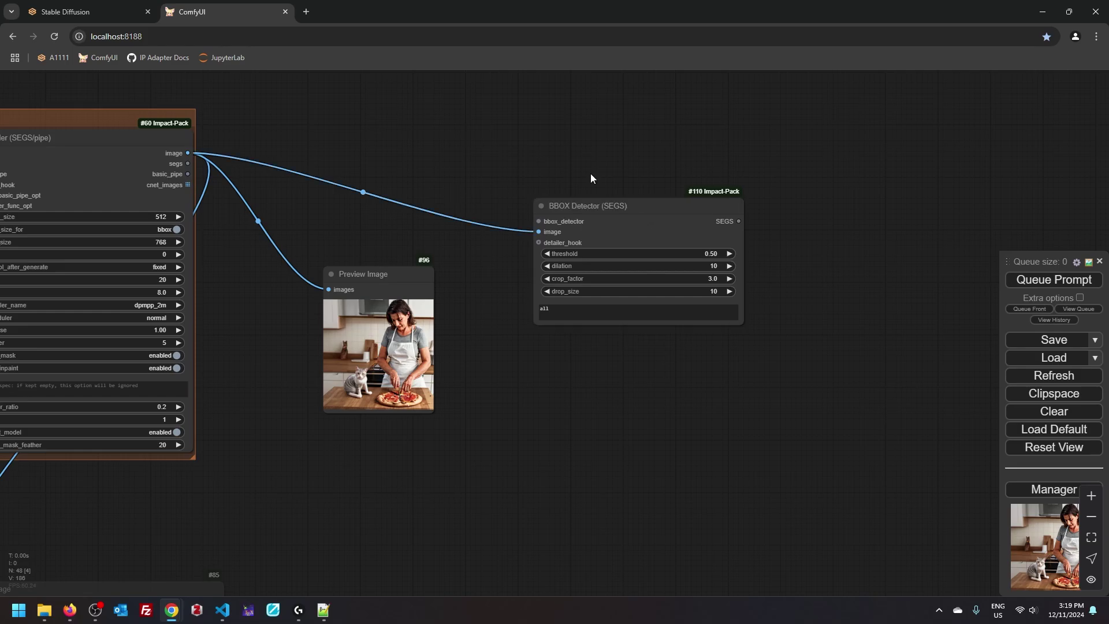
Attach an UltralyticsDetectorProvider to bbox_detector, keeping the bbox/face_yolov8m.pt model.
drag(539, 221, 444, 136)
click(482, 256)
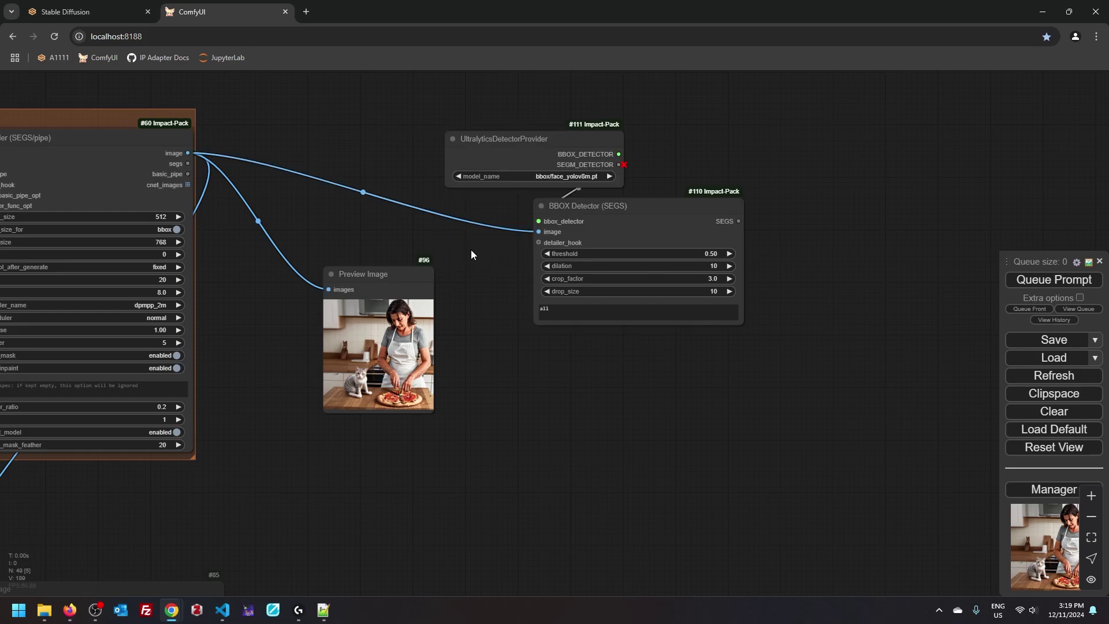
drag(574, 141, 433, 133)
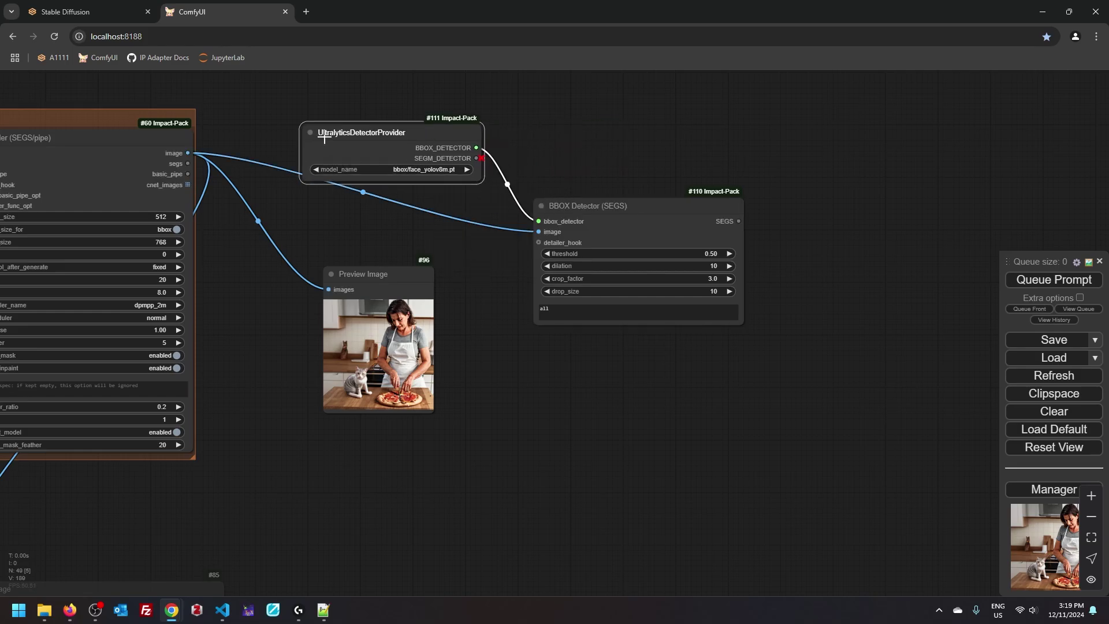
click(446, 169)
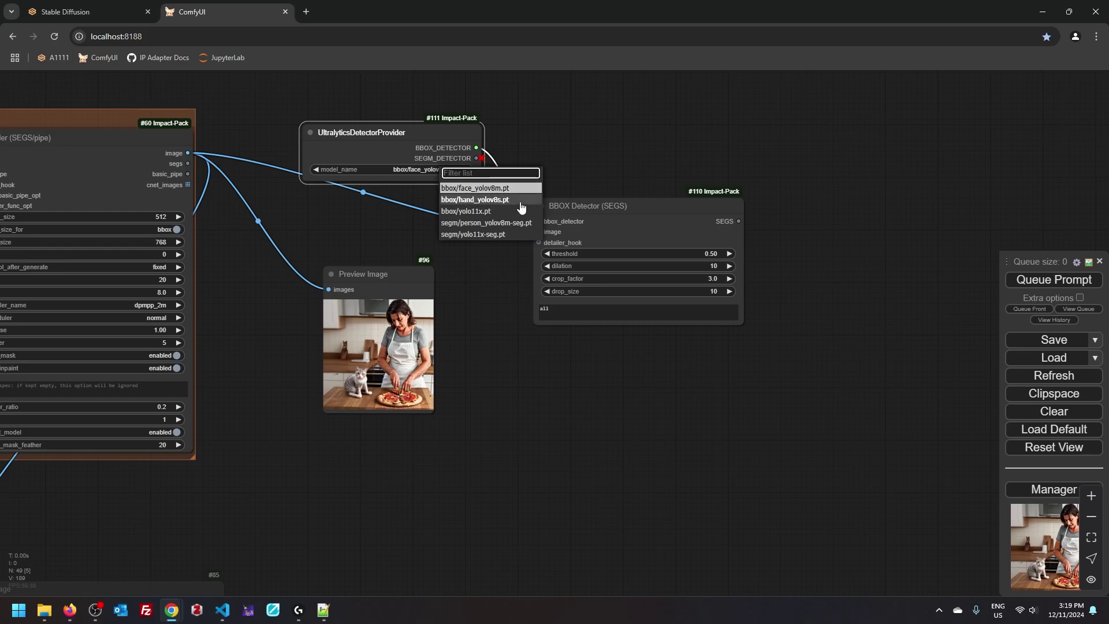
click(513, 250)
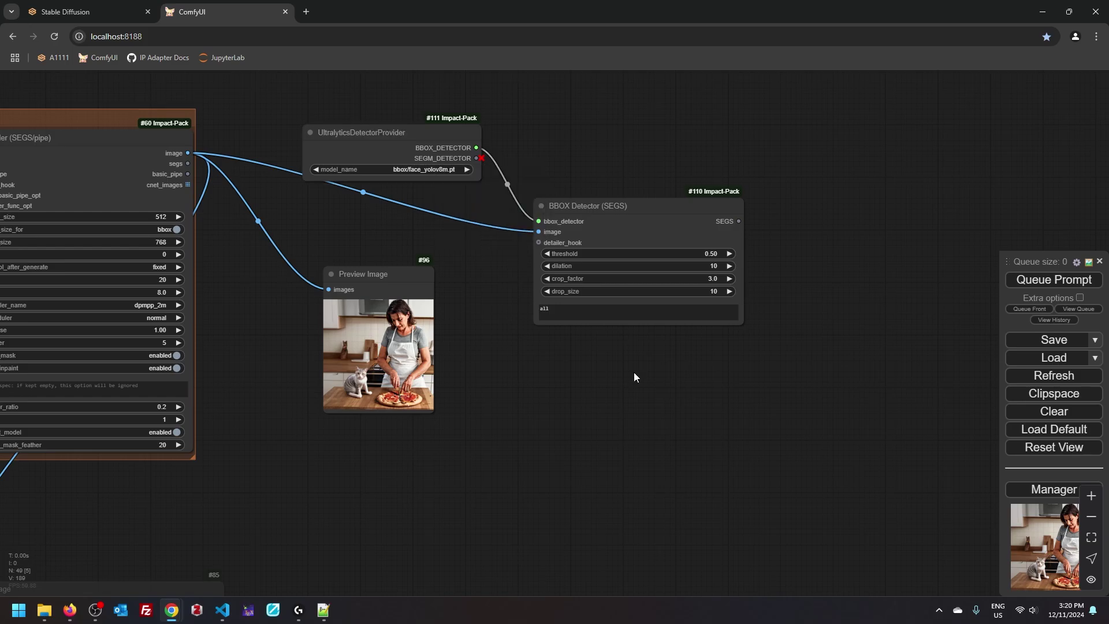
Enable ADetailer in img2img and open its detector list, with face_yolov8n.pt selected.
click(140, 6)
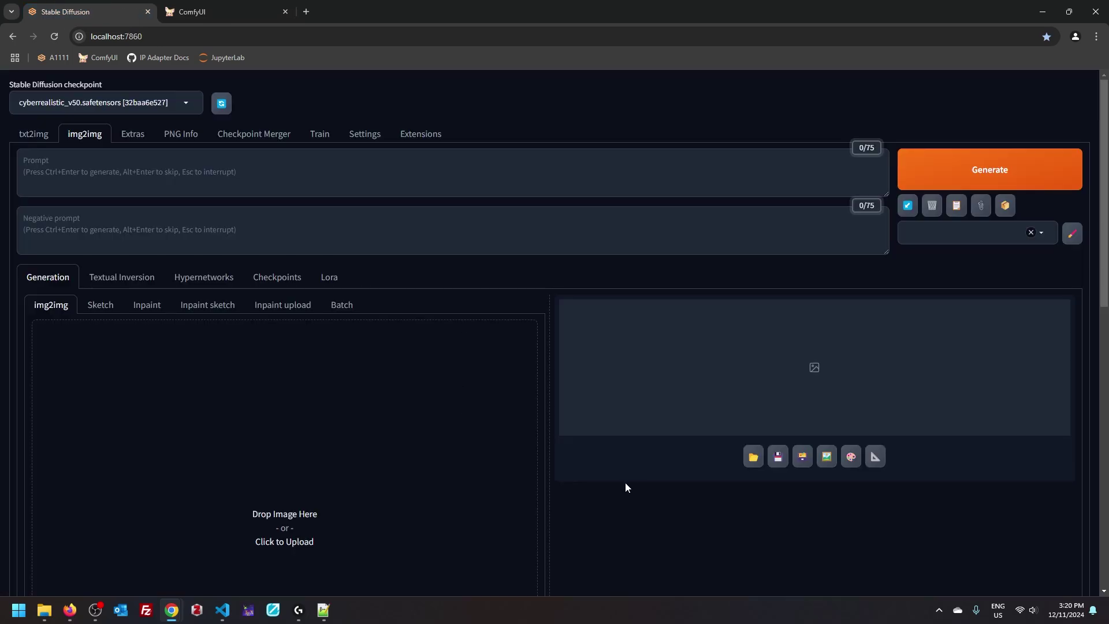
scroll(625, 483, down, 4)
scroll(638, 482, down, 5)
scroll(639, 470, down, 2)
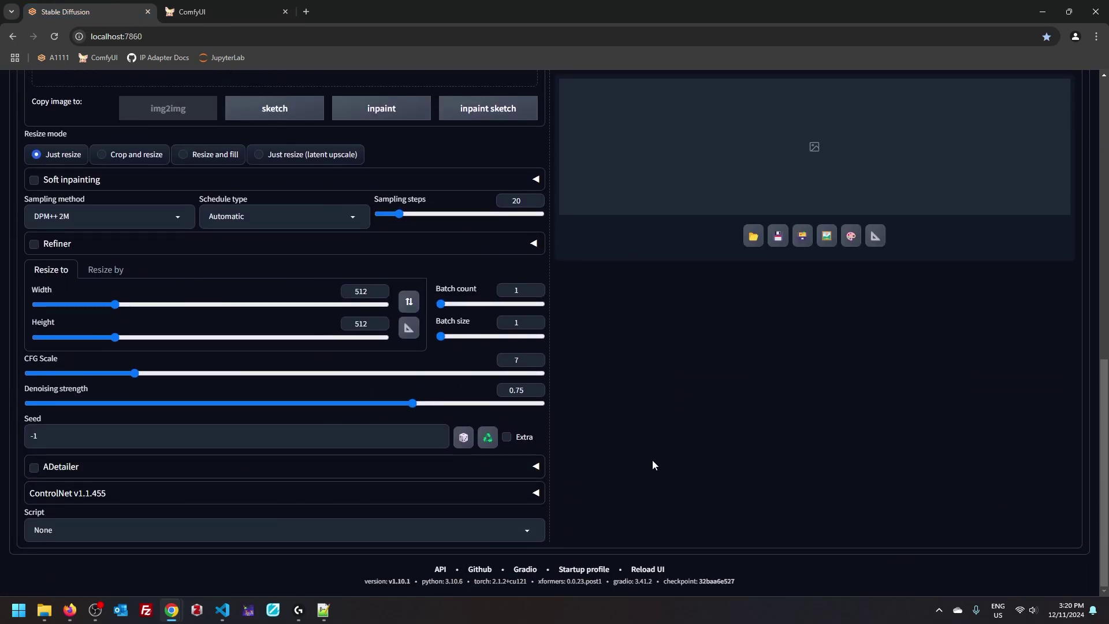
click(536, 467)
scroll(664, 456, down, 4)
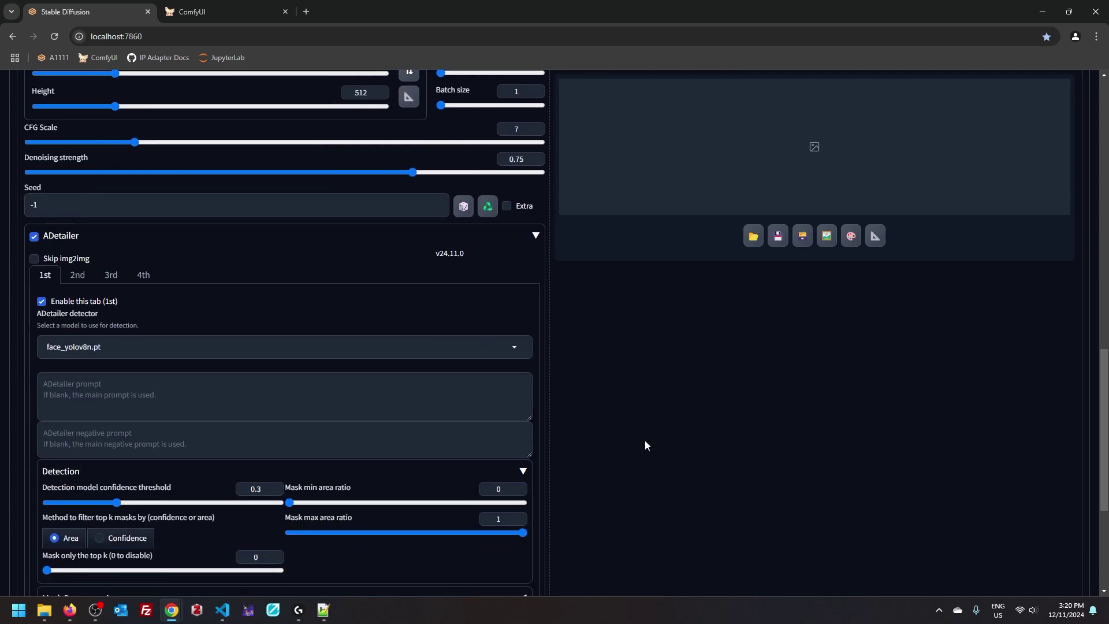
scroll(644, 431, down, 3)
click(118, 174)
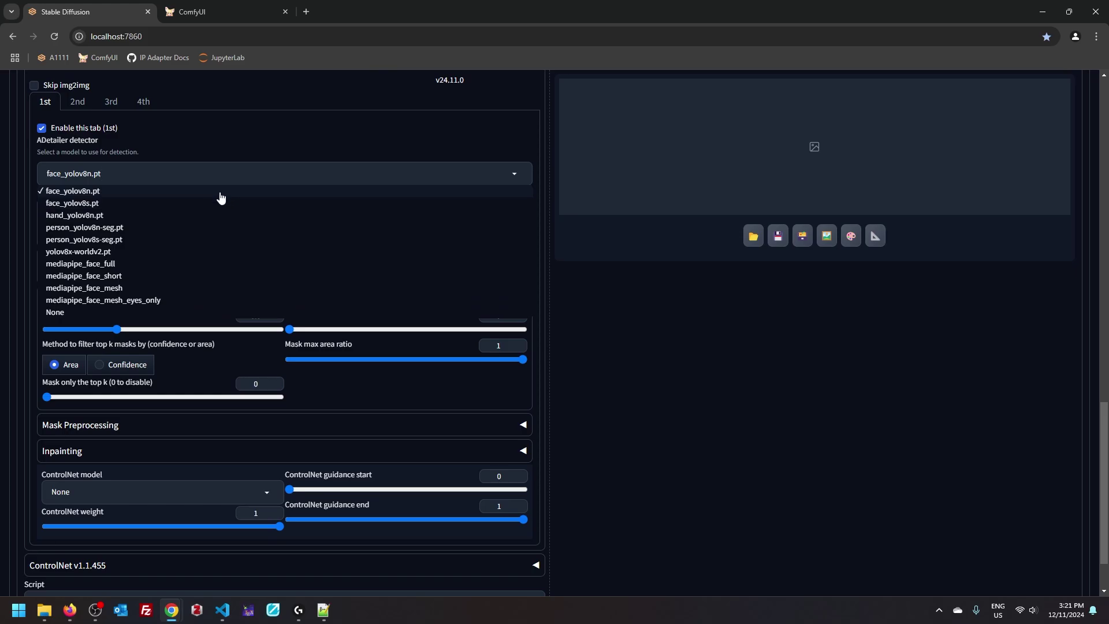
Add a SEGSPreview of the detected SEGS with #60's image as fallback, and queue to preview the face crop.
click(220, 12)
drag(810, 237, 688, 231)
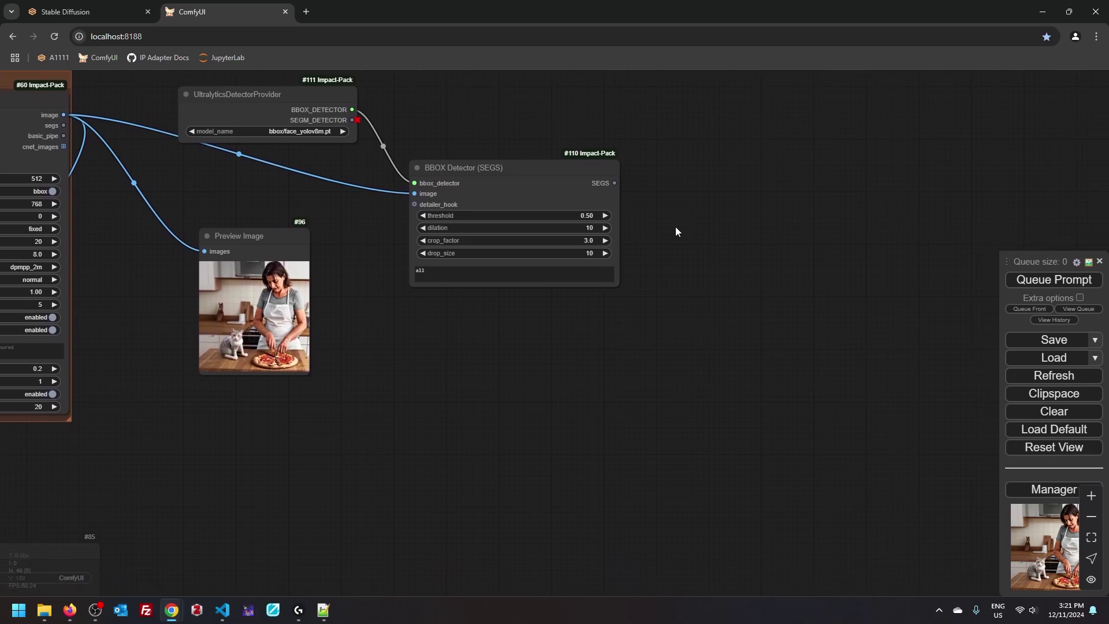
mouse_move(614, 183)
mouse_down()
mouse_move(699, 194)
mouse_move(482, 301)
mouse_up()
click(723, 477)
mouse_move(64, 115)
mouse_down()
mouse_move(451, 362)
mouse_move(499, 315)
mouse_up()
key(ctrl+Return)
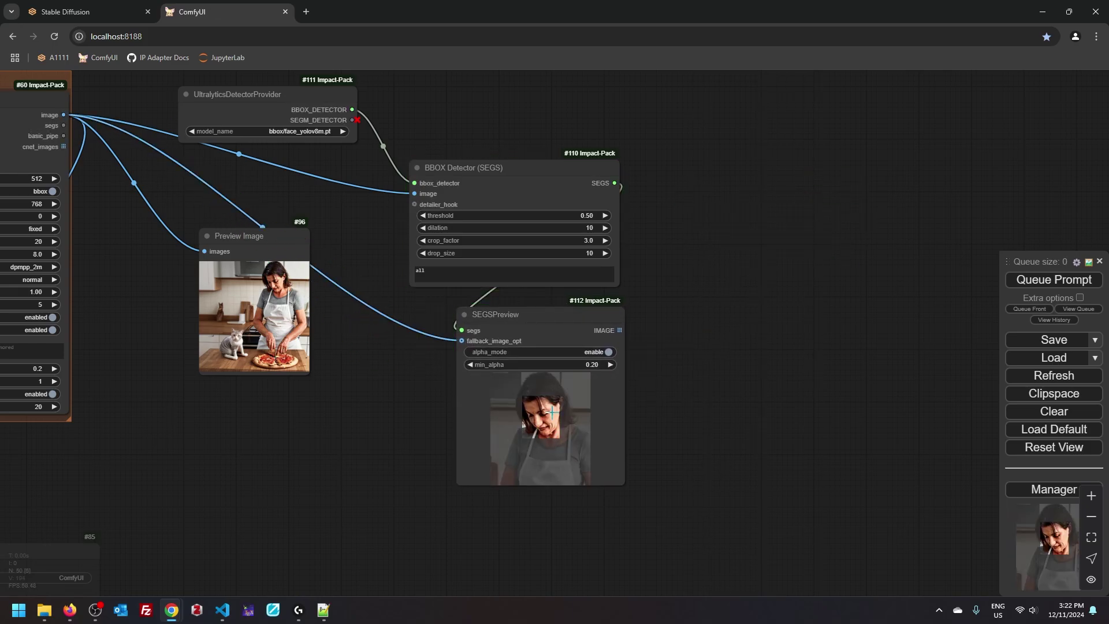
click(65, 11)
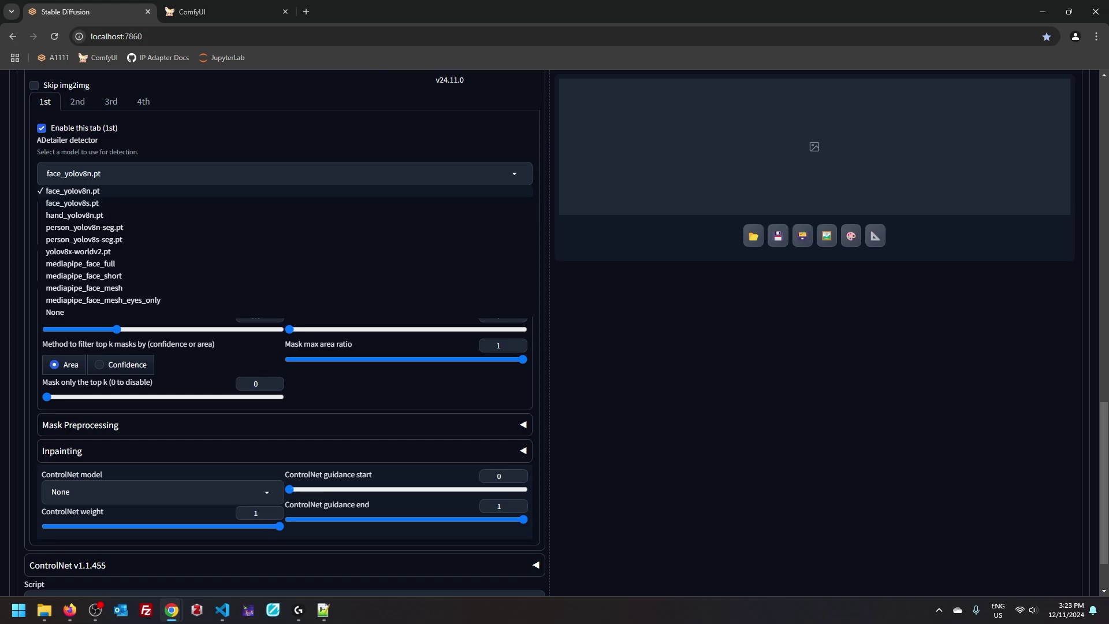
Bring up the Ultralytics Detect docs table of YOLO11 models.
key(alt+Tab)
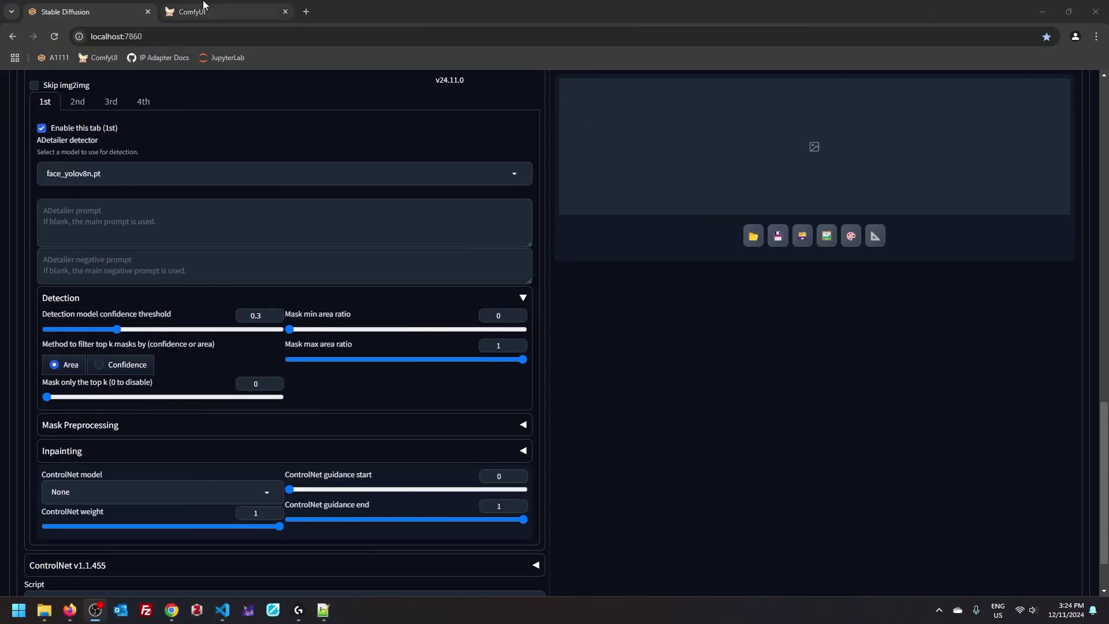
Move SEGSPreview aside and switch the detector model to bbox/yolo11x.pt.
click(226, 11)
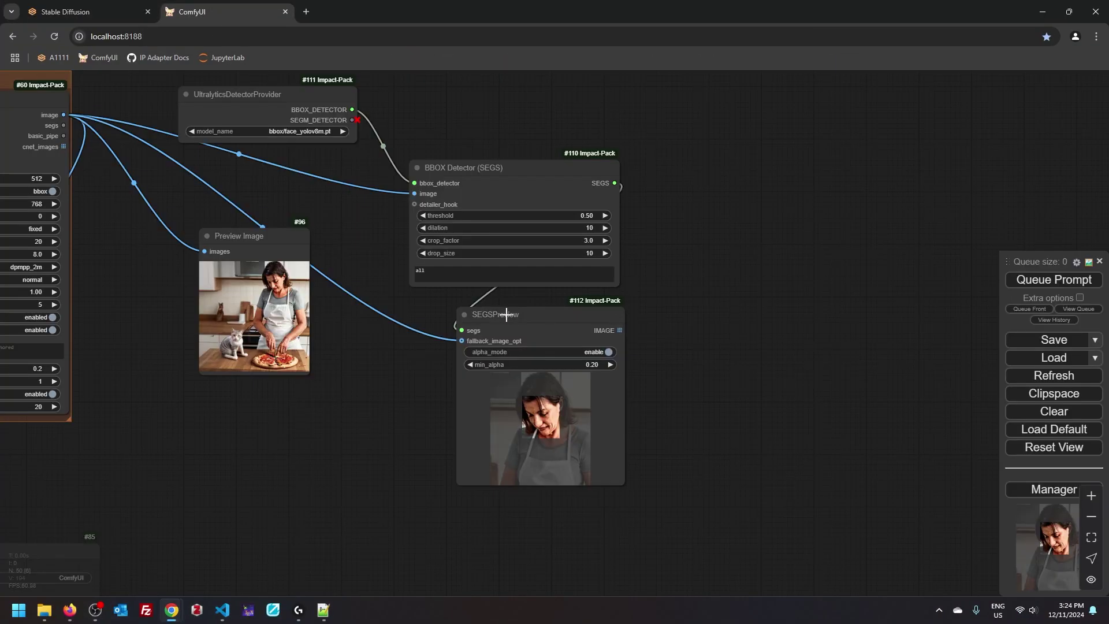
drag(511, 316, 722, 353)
click(281, 130)
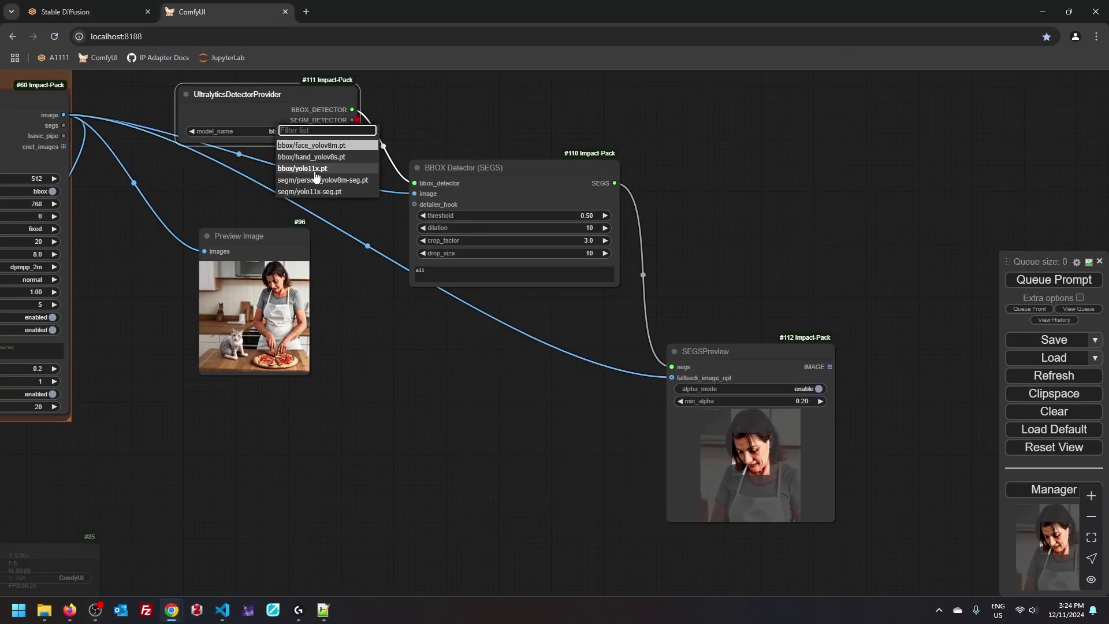
click(343, 168)
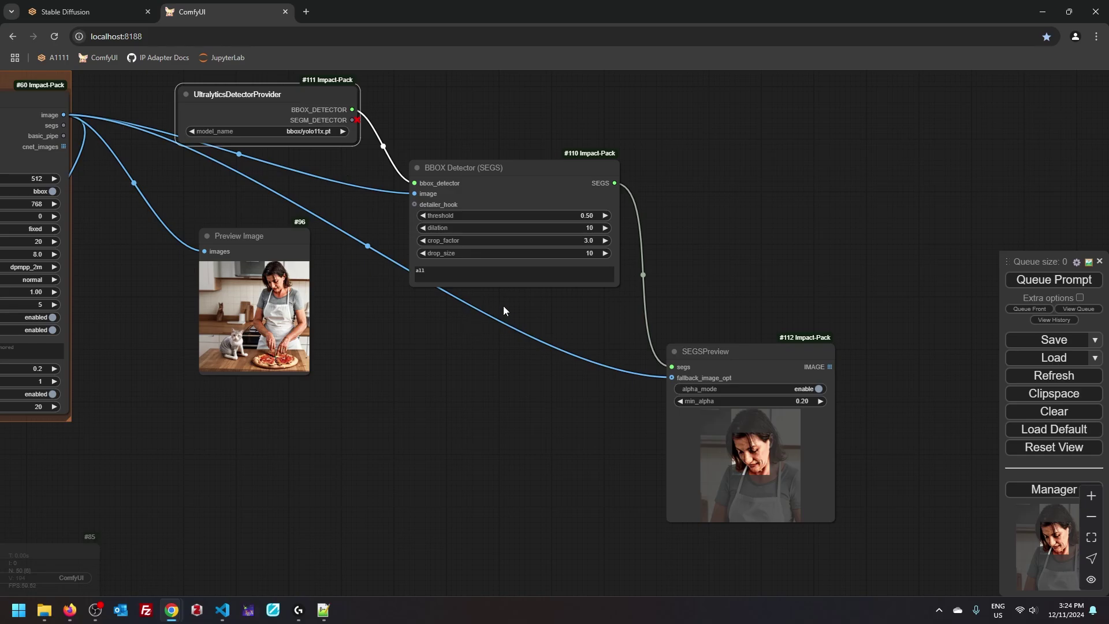
Set the BBOX Detector target to person, then cat, then pizza, queueing each run.
double_click(420, 270)
text(person)
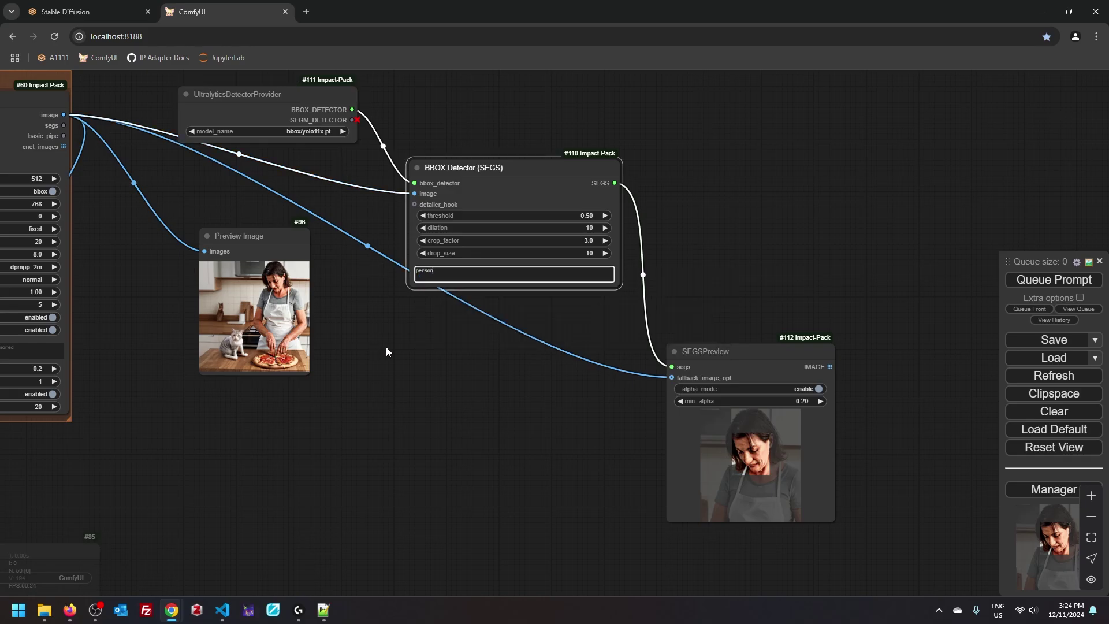
key(ctrl+Return)
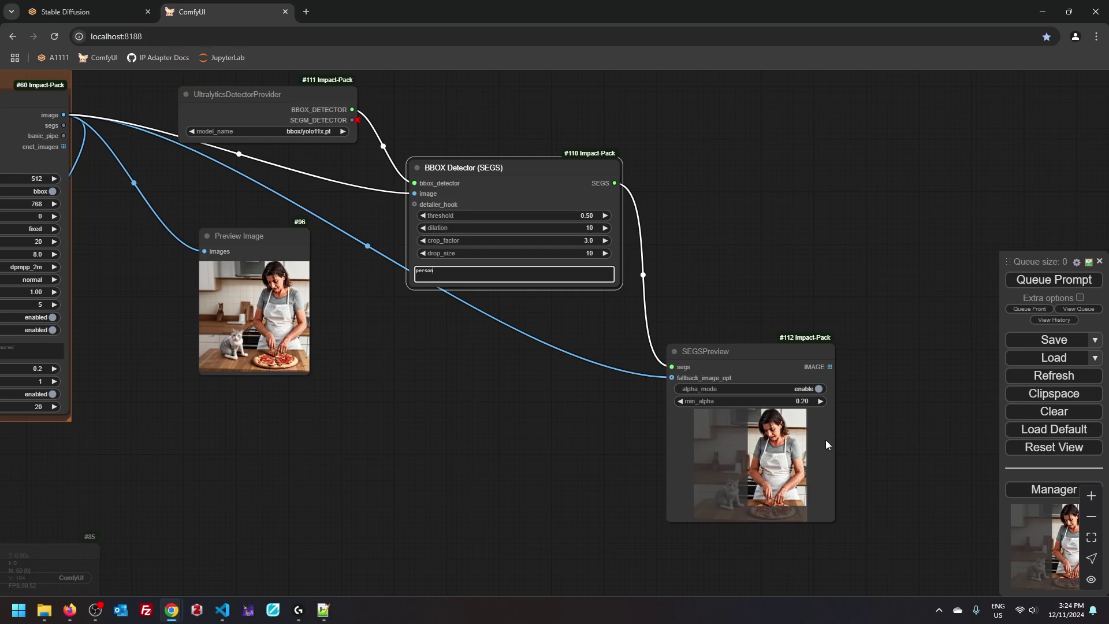
key(ctrl+a)
text(cat)
key(ctrl+Return)
key(ctrl+a)
text(pizza)
key(ctrl+Return)
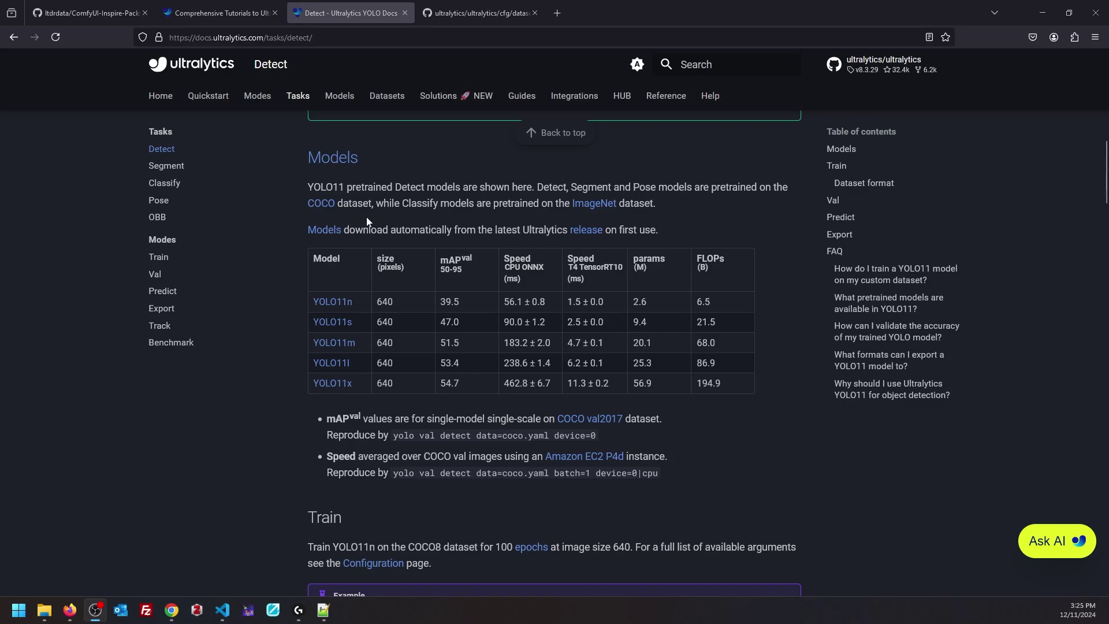
Scroll through the COCO class names in GitHub's coco.yaml, then return to ComfyUI.
click(481, 5)
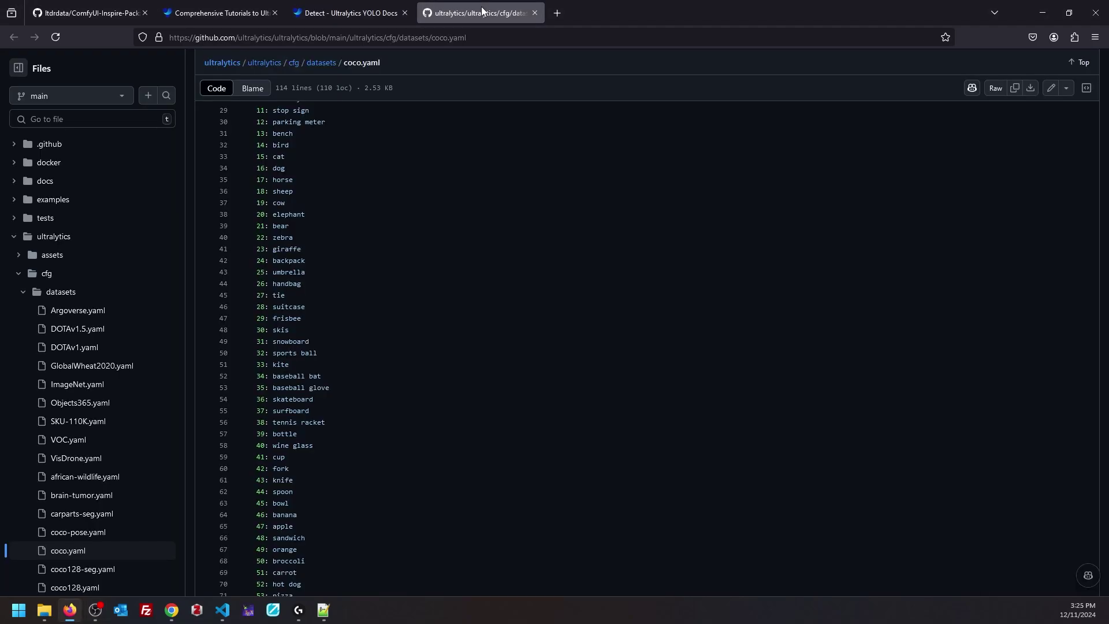
scroll(342, 303, down, 5)
scroll(312, 341, down, 7)
scroll(278, 376, down, 2)
scroll(390, 385, up, 9)
key(alt+Tab)
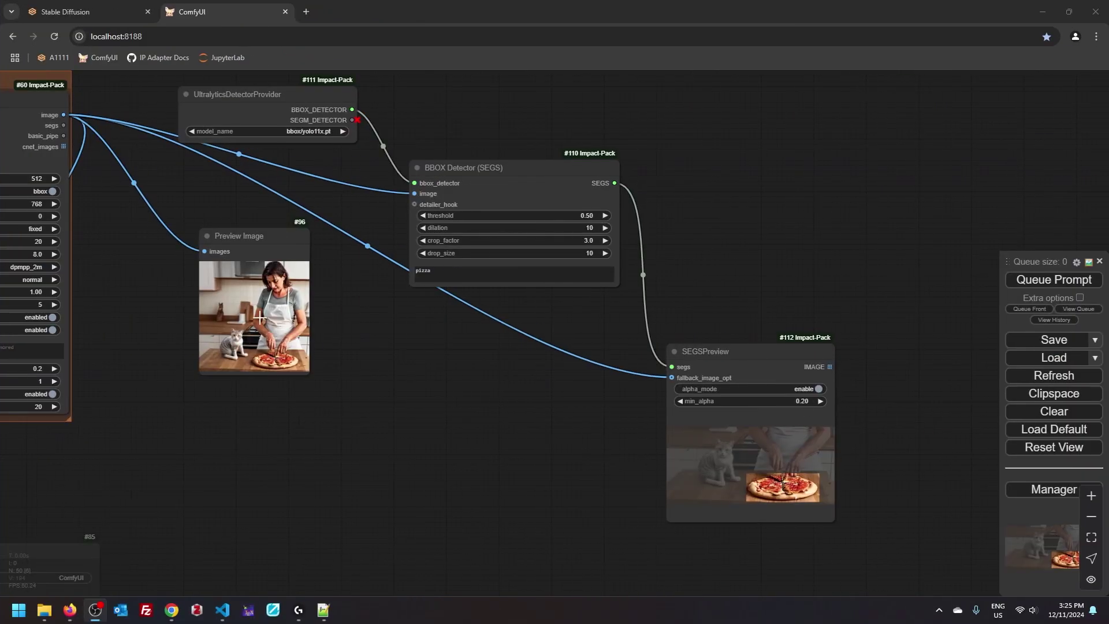
Reposition the Preview Image node and change the BBOX Detector target from 'pizza' to 'all'.
scroll(351, 370, up, 4)
scroll(353, 374, up, 5)
drag(354, 374, 575, 409)
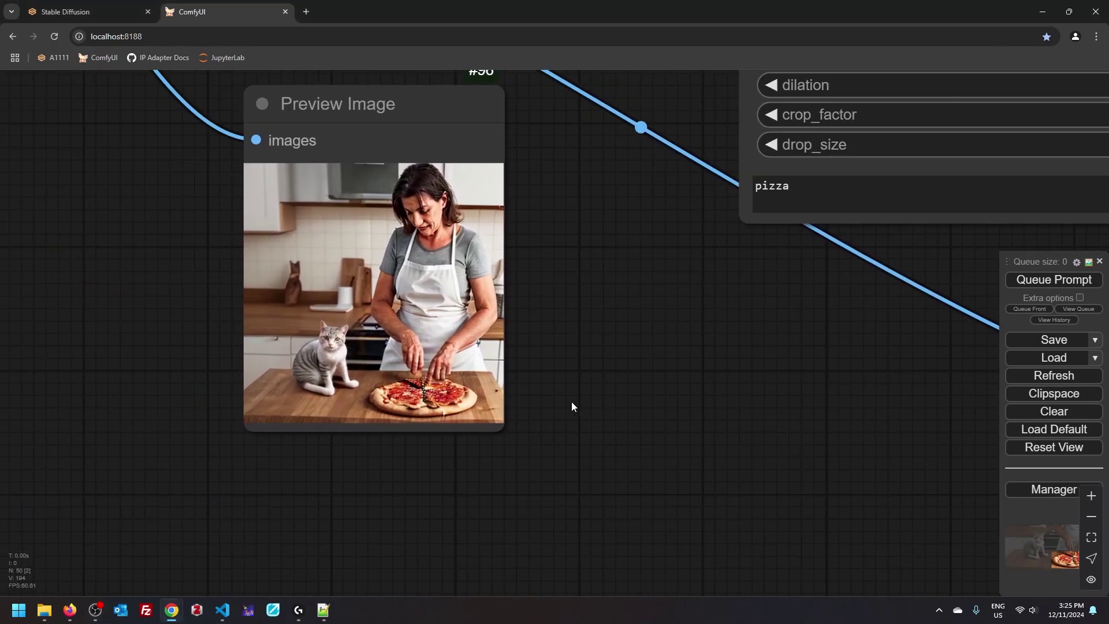
scroll(571, 407, down, 7)
scroll(578, 401, down, 1)
scroll(601, 364, up, 3)
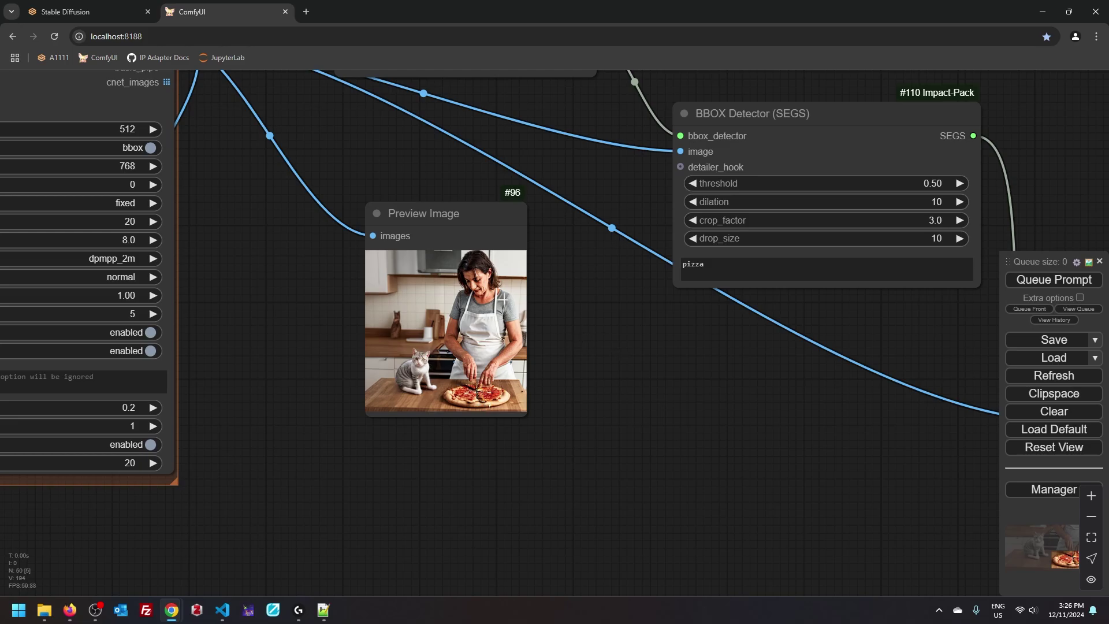
drag(502, 298, 432, 313)
drag(699, 264, 657, 267)
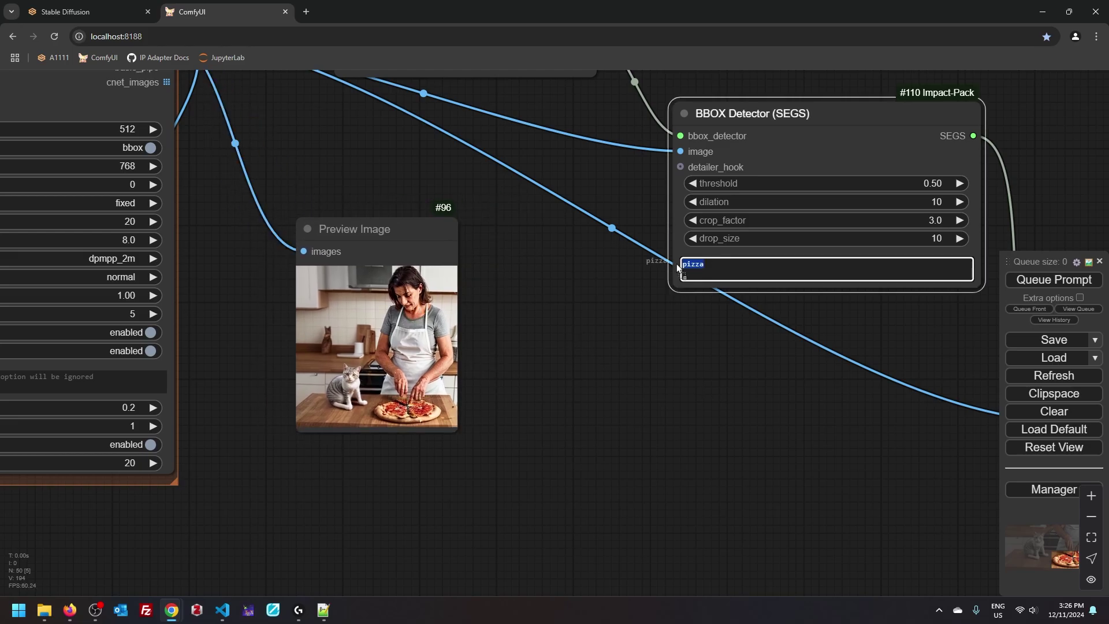
text(all)
Pick bbox/face_yolov8m.pt in the UltralyticsDetectorProvider's model list.
scroll(624, 262, down, 2)
drag(581, 345, 650, 493)
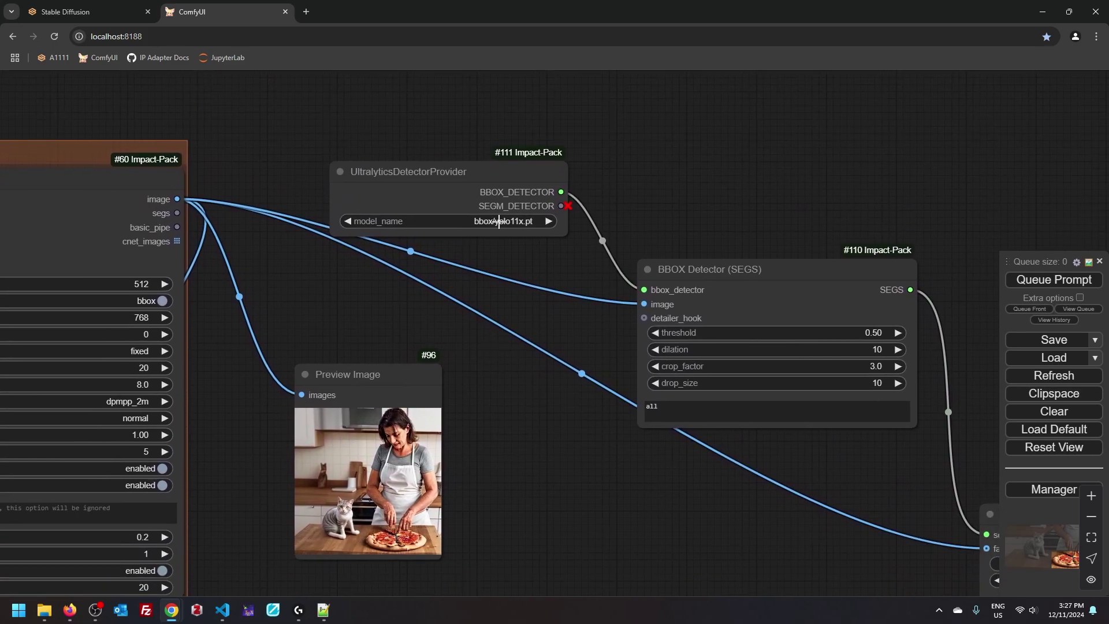
click(508, 222)
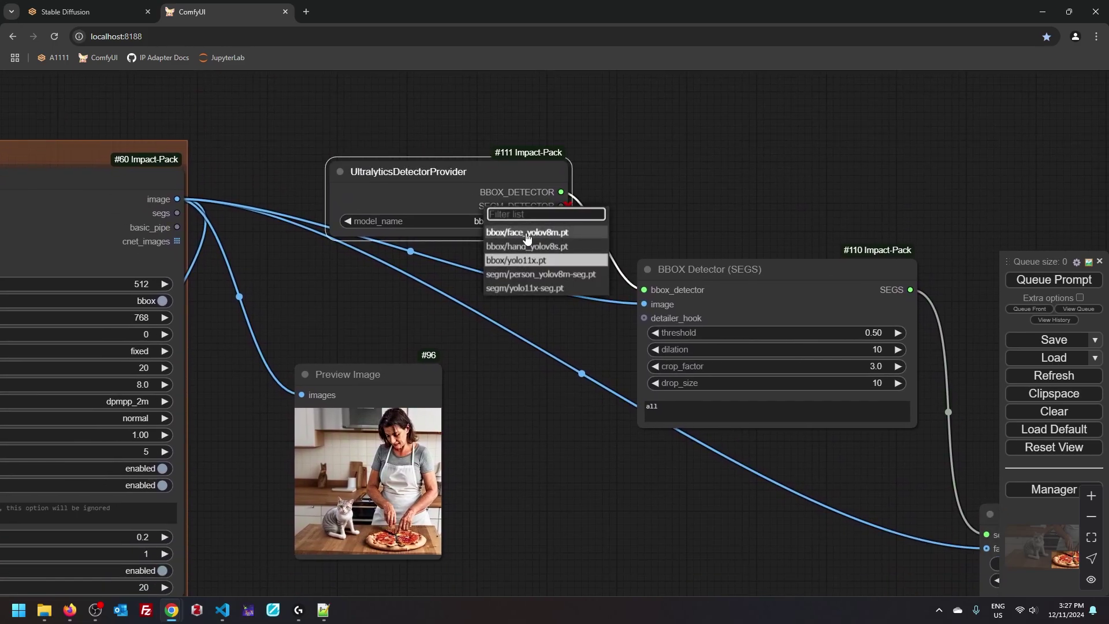
click(530, 225)
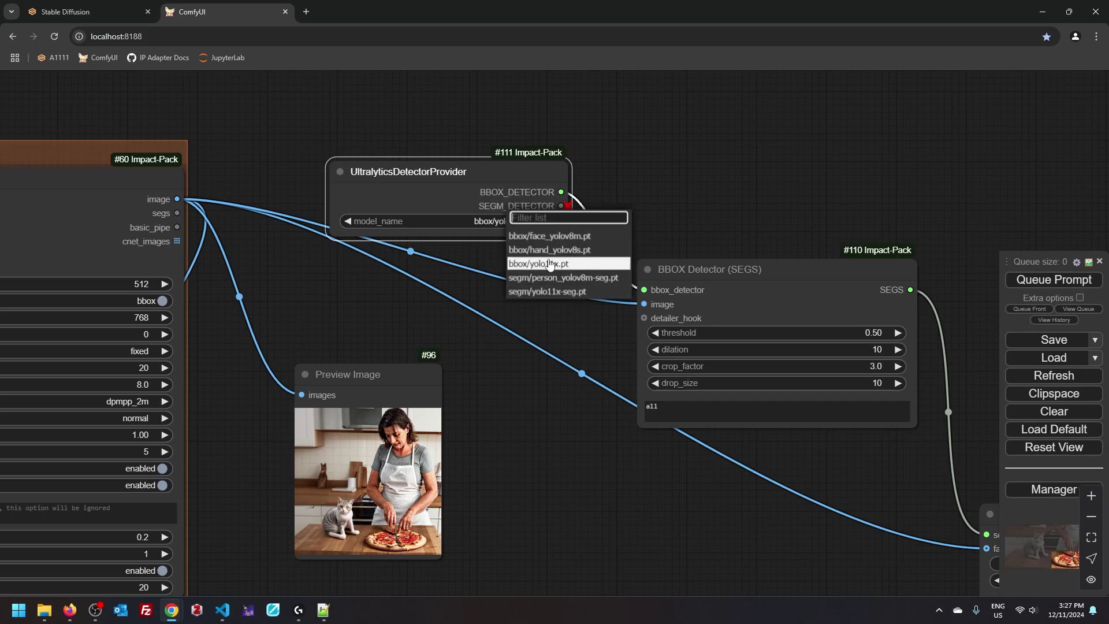
click(549, 236)
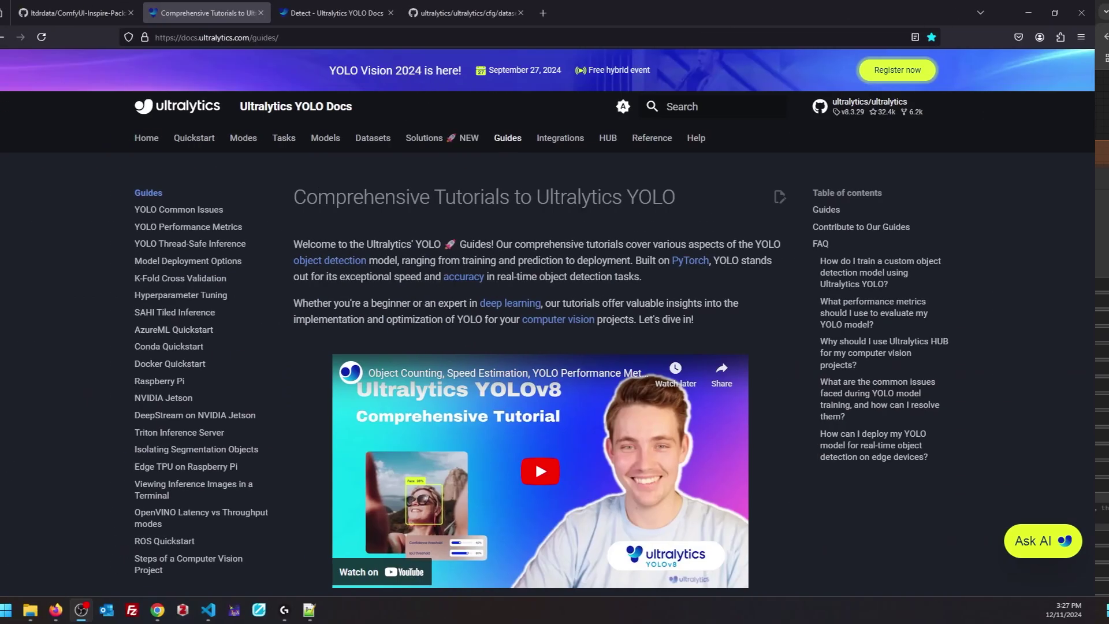
Skim the Ultralytics Guides page down to its FAQ on training custom detectors.
scroll(795, 340, down, 4)
scroll(795, 335, down, 5)
scroll(795, 336, down, 5)
scroll(795, 335, down, 5)
scroll(795, 336, down, 5)
scroll(795, 339, down, 5)
scroll(795, 339, down, 2)
scroll(809, 353, up, 1)
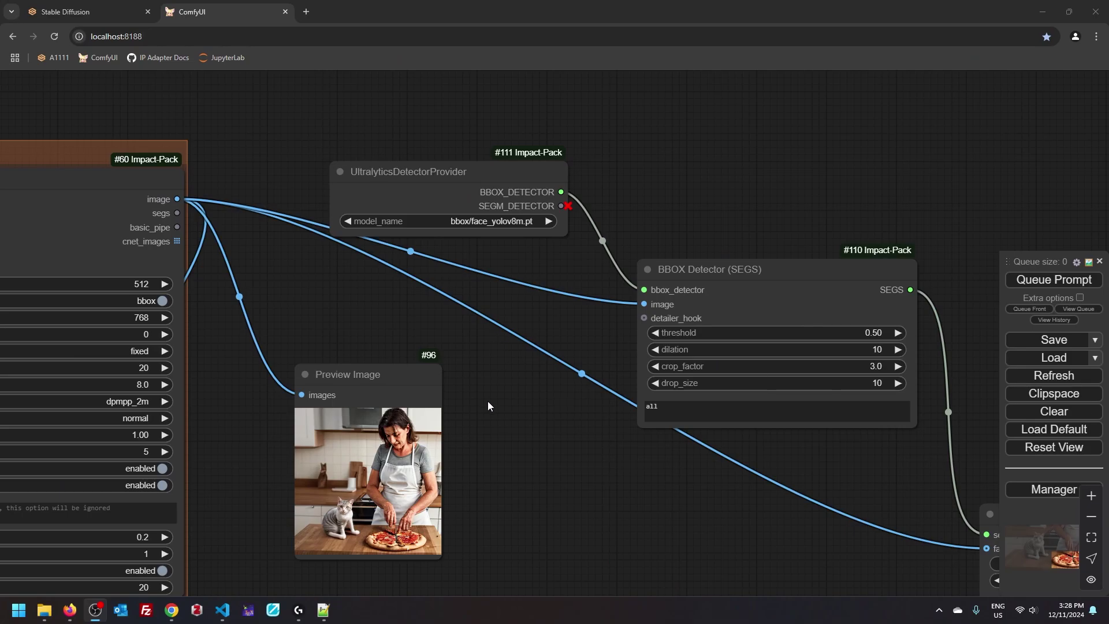
Pan the ComfyUI canvas to reveal SEGSPreview, then bring up the Ultralytics Object Detection docs.
click(526, 454)
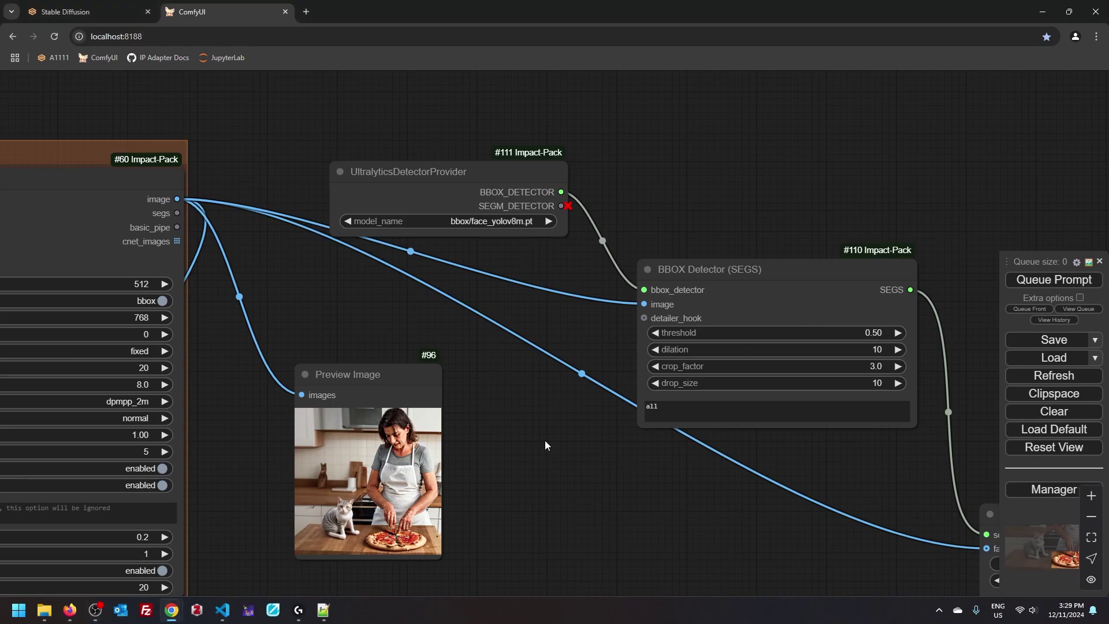
drag(904, 222, 709, 189)
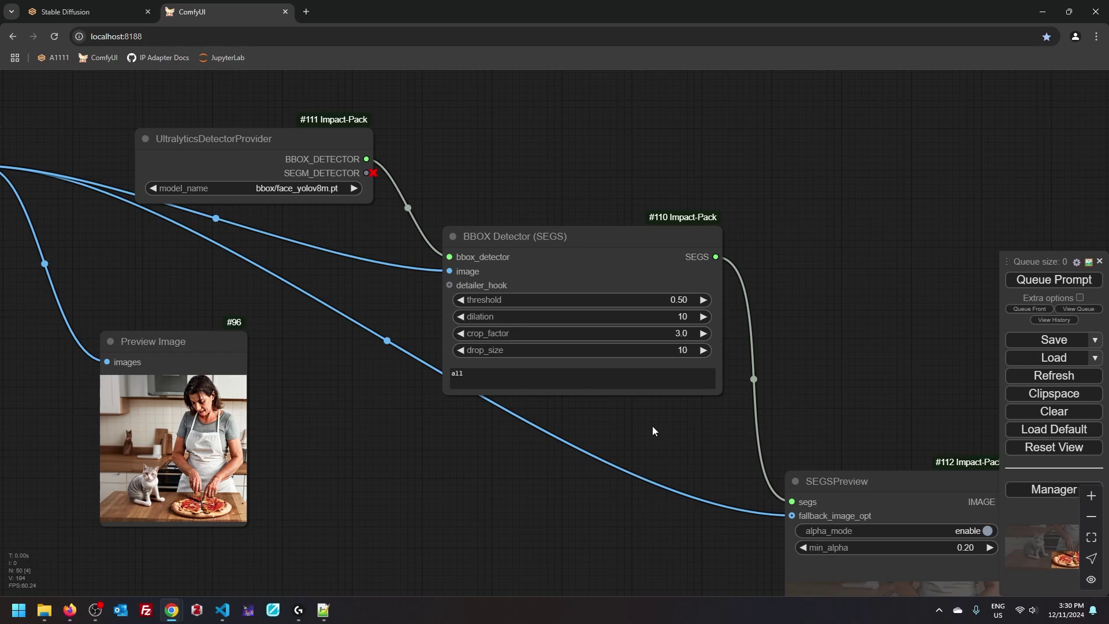
click(94, 610)
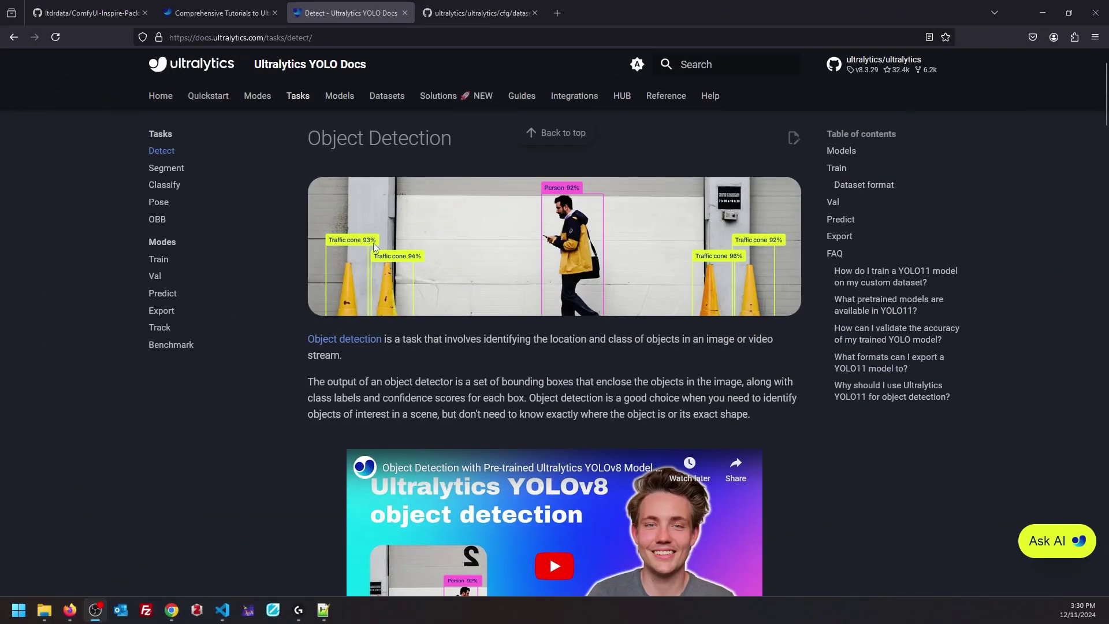
Enable ADetailer in Automatic1111 and expand its face_yolov8n.pt detection settings.
key(alt+Tab)
scroll(687, 508, down, 5)
scroll(687, 507, down, 6)
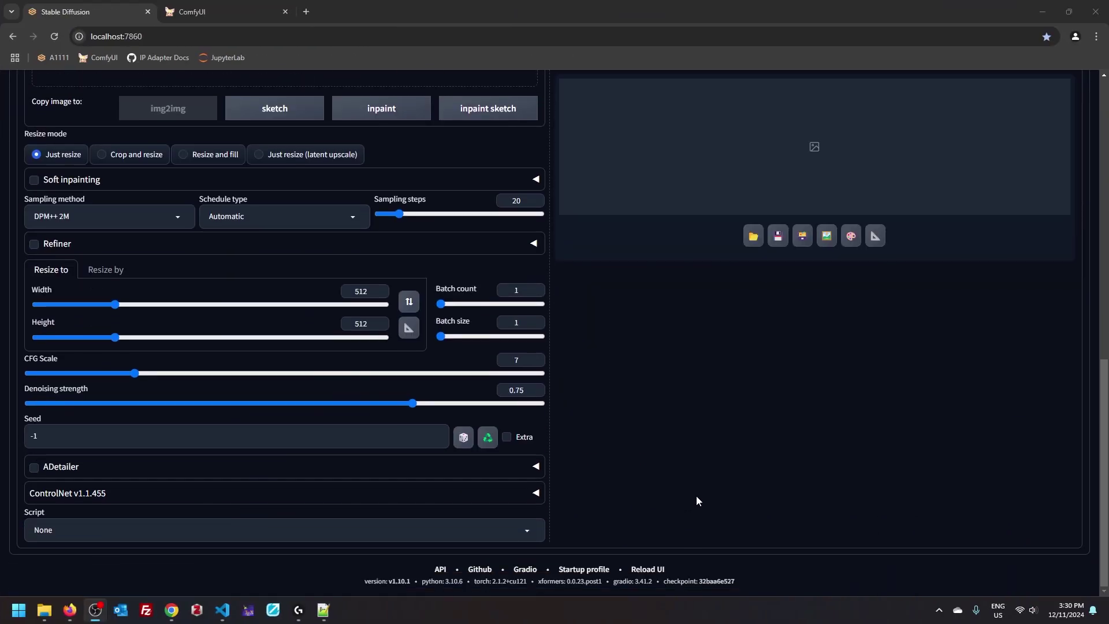
click(536, 466)
scroll(656, 433, down, 3)
scroll(657, 433, down, 5)
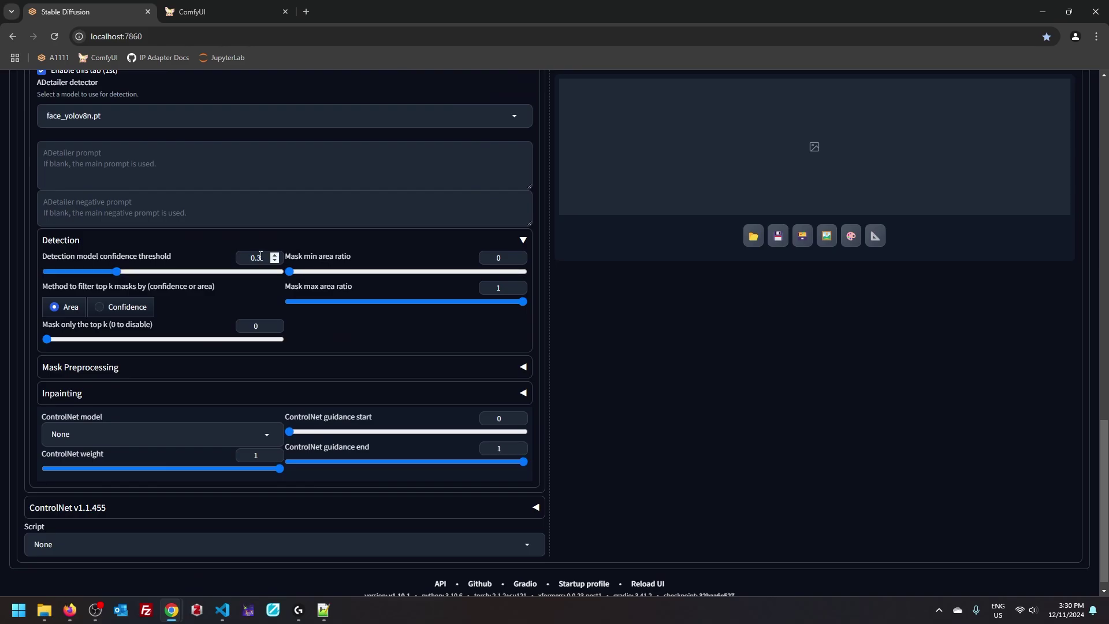
Raise ADetailer's detection confidence threshold to 1.
drag(117, 271, 272, 271)
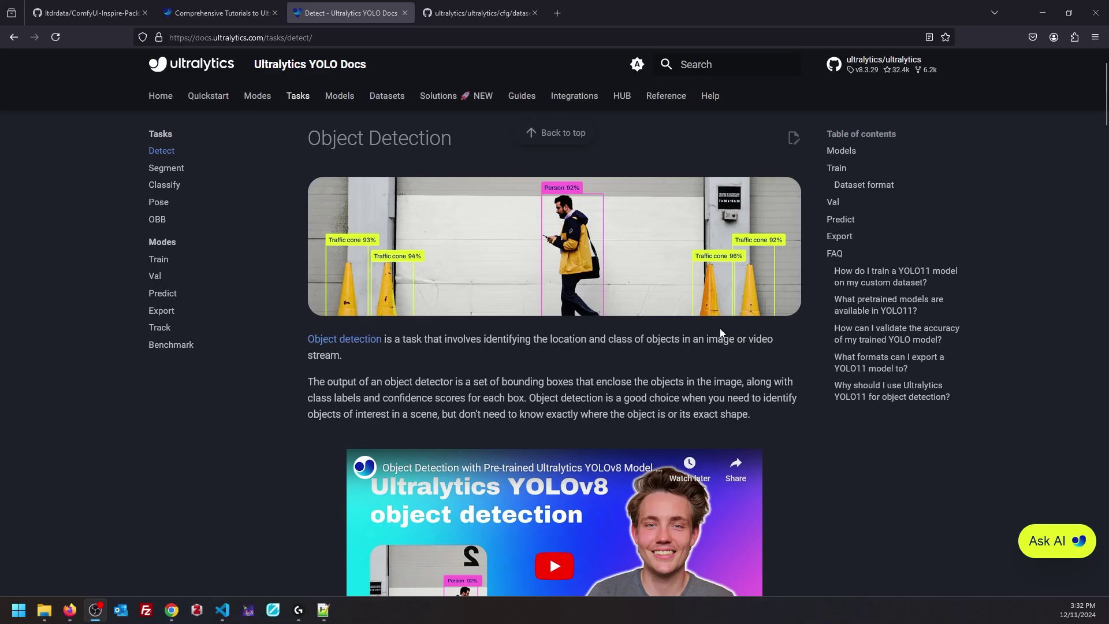
key(alt+Tab)
drag(269, 273, 294, 272)
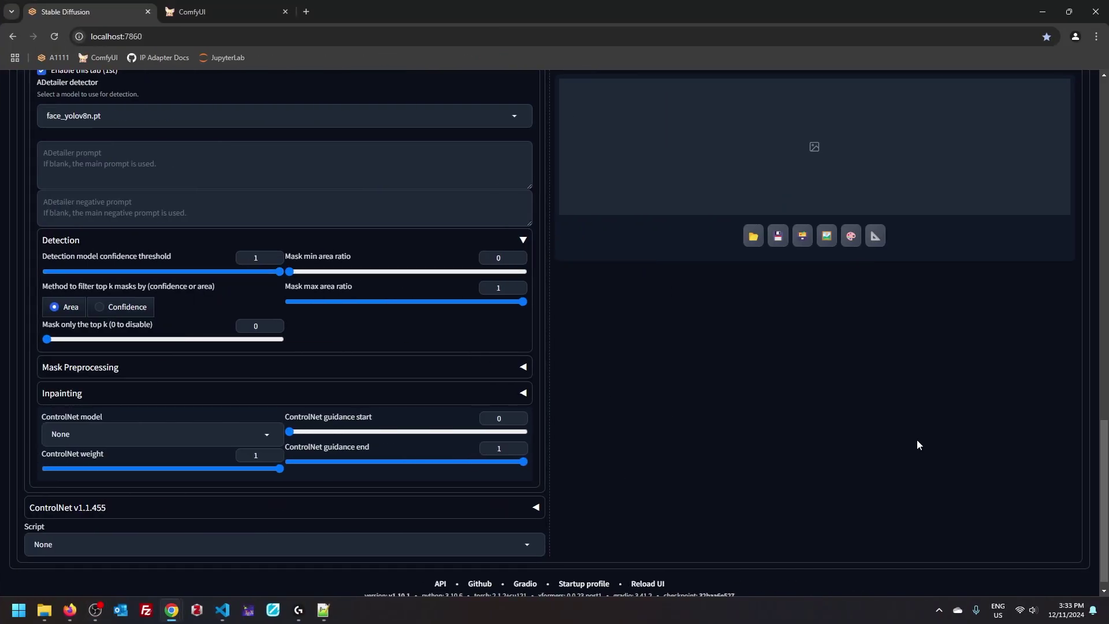
key(alt+Tab)
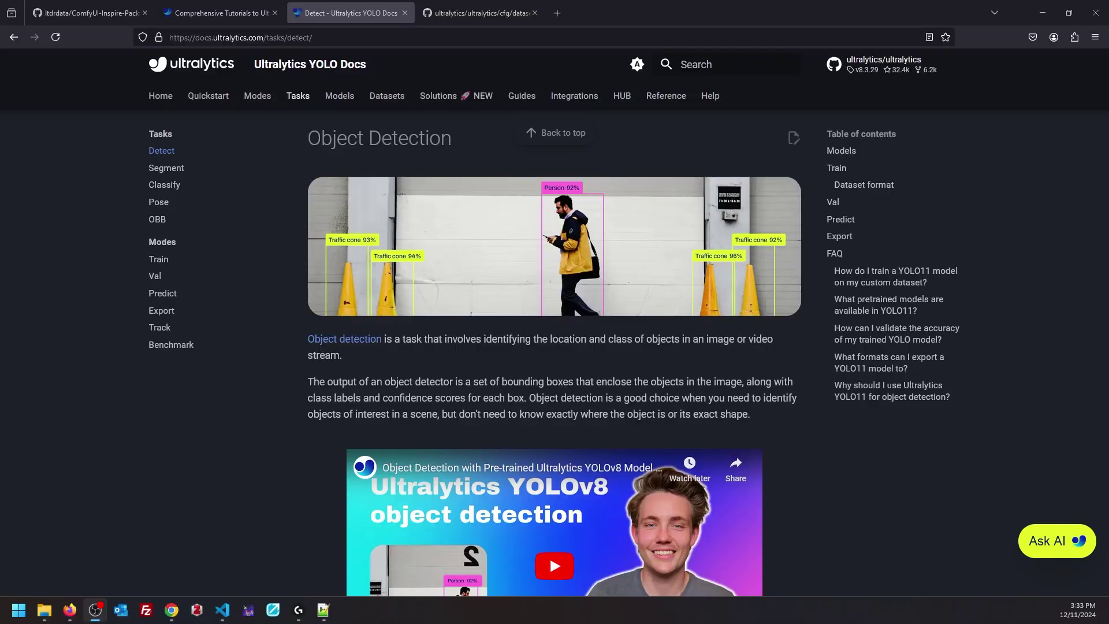